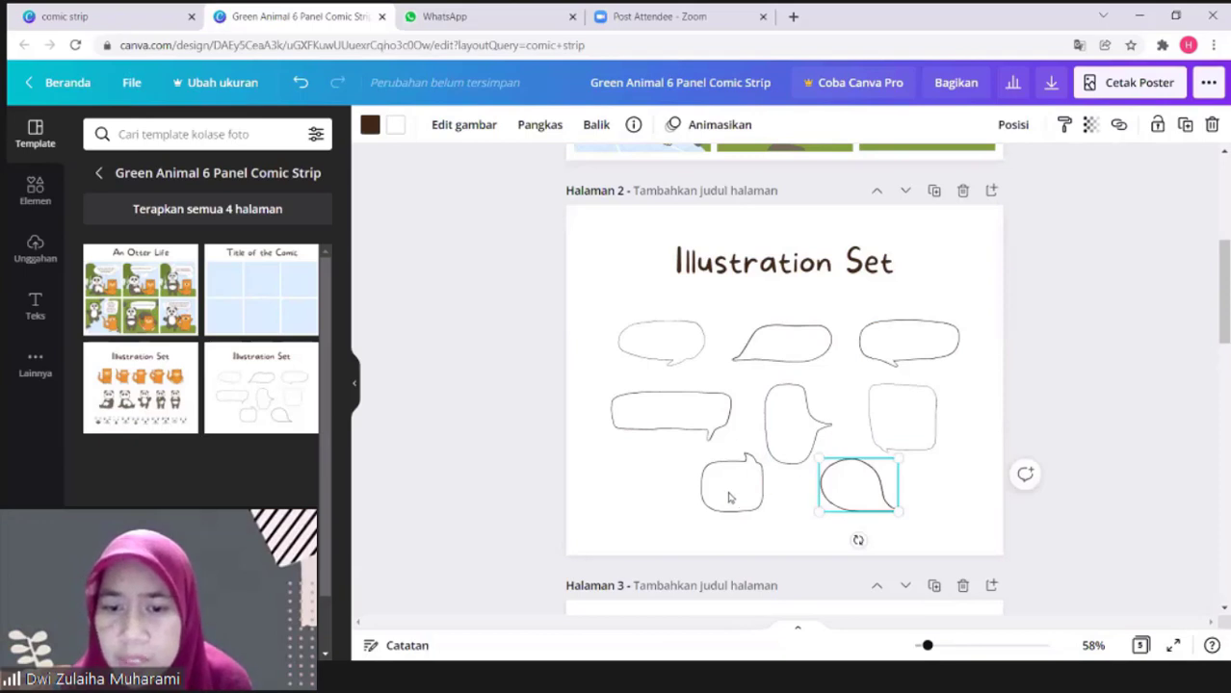
left_click(729, 497)
left_click(786, 435)
left_click(691, 423)
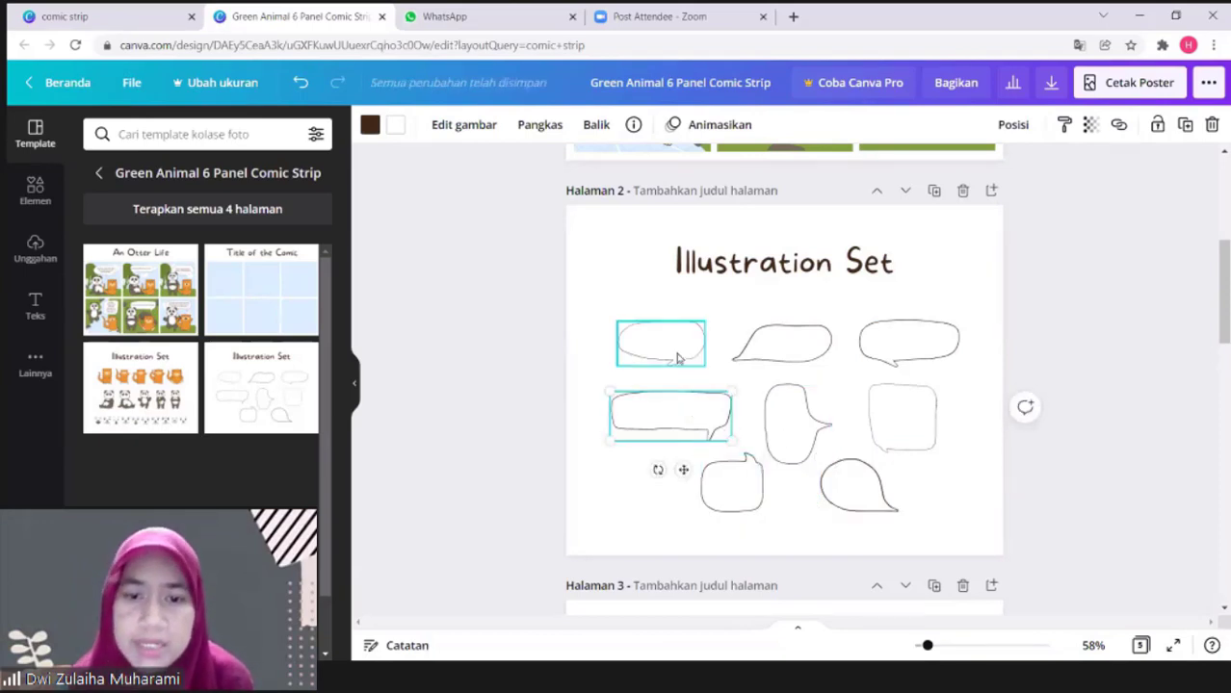
left_click(891, 354)
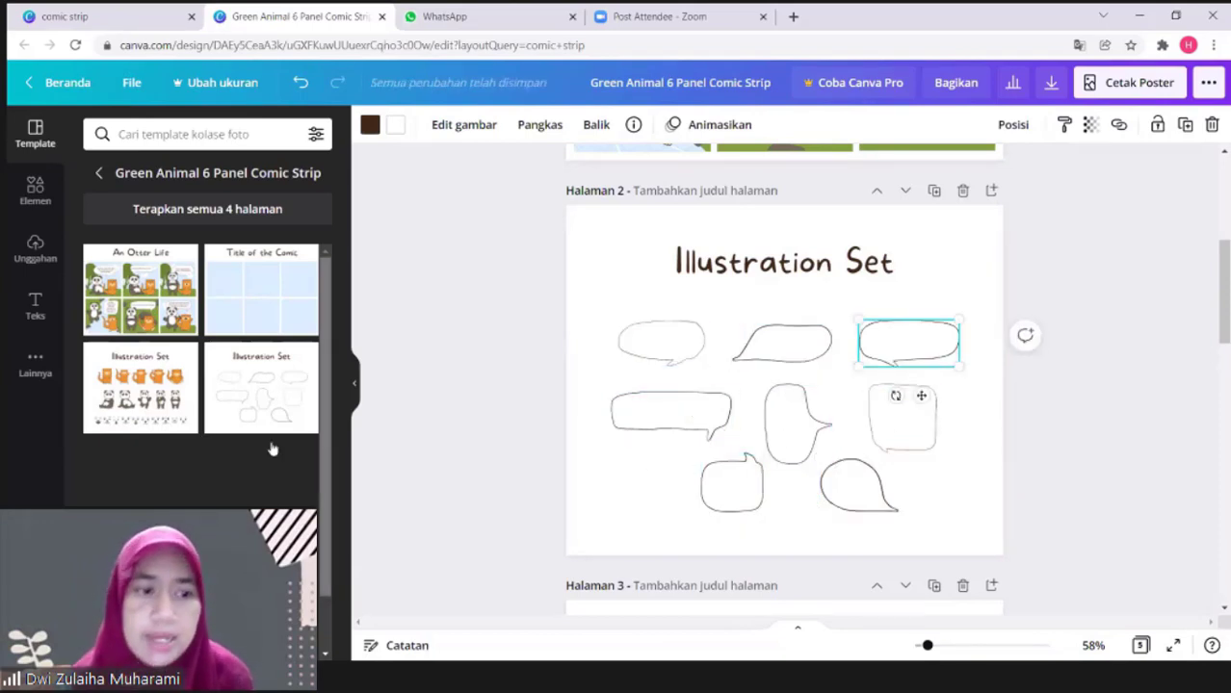
Apply the blank six-panel "Title of the Comic" layout to page 2 and return to the Canva home page.
left_click(269, 324)
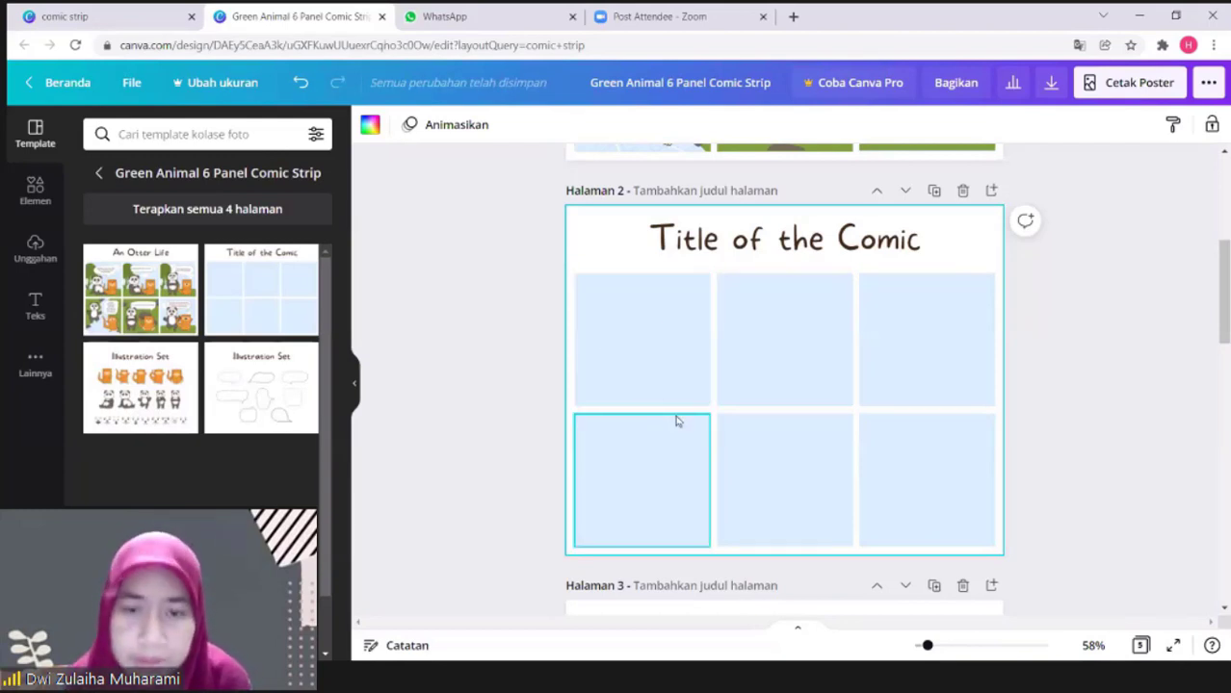
scroll(763, 407, "up", 2)
scroll(763, 407, "up", 3)
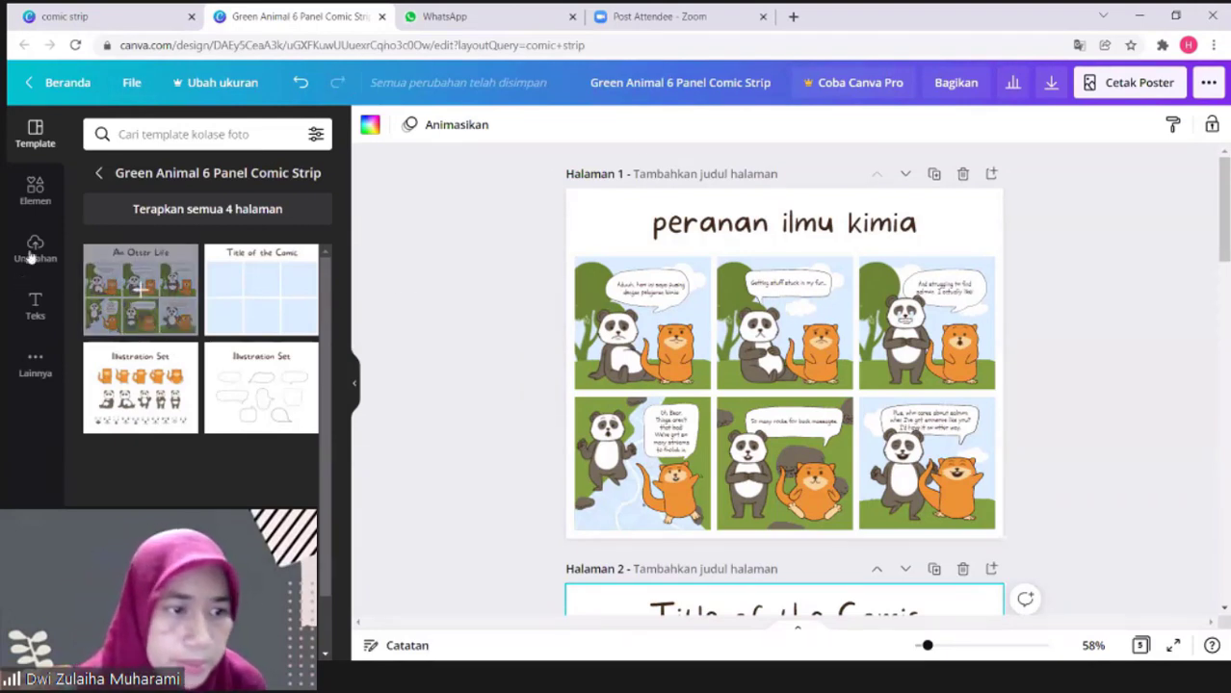
left_click(31, 85)
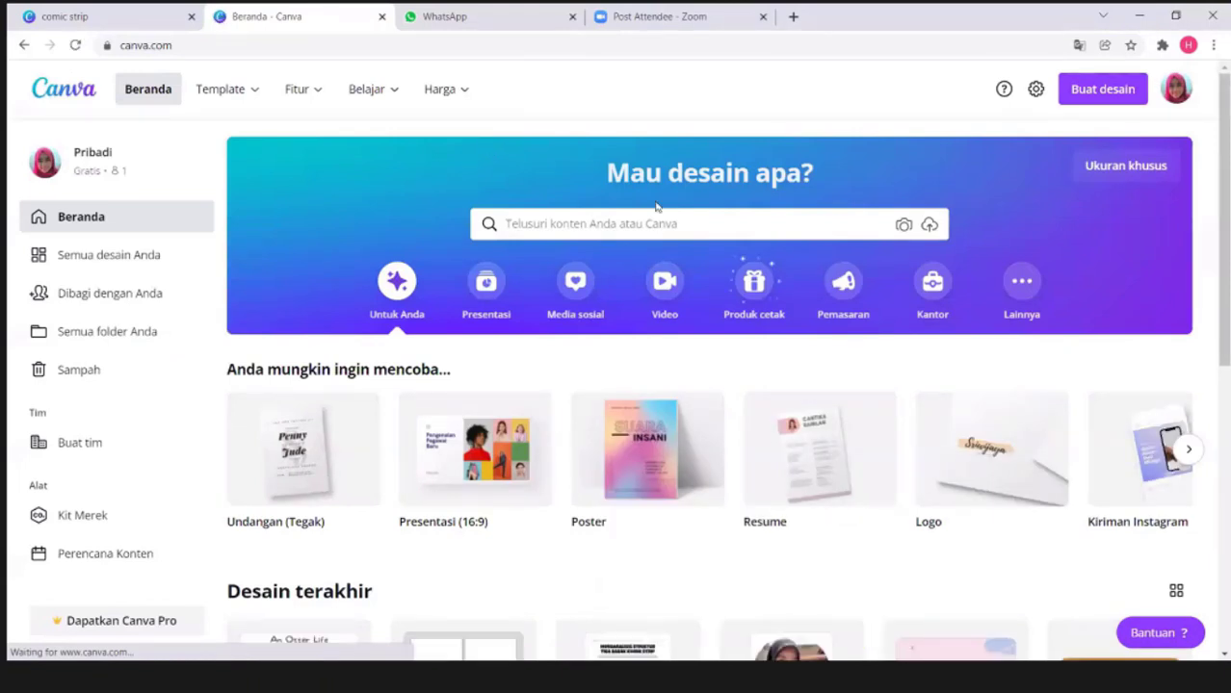
left_click(1094, 102)
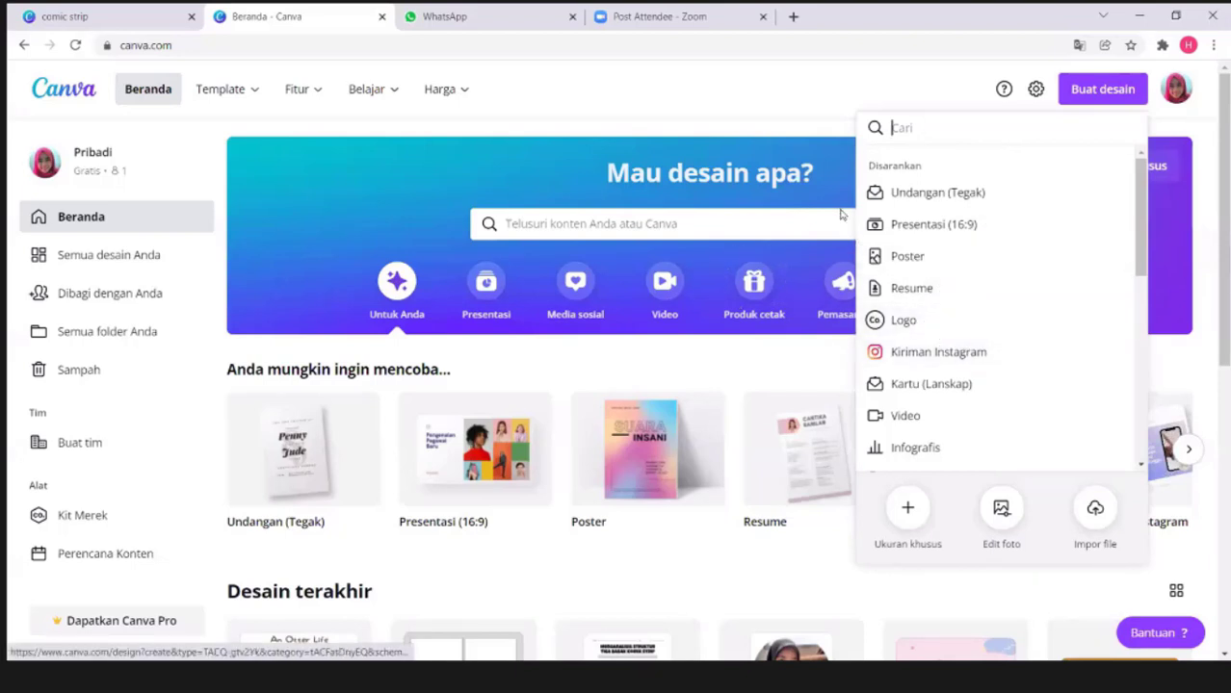
left_click(820, 135)
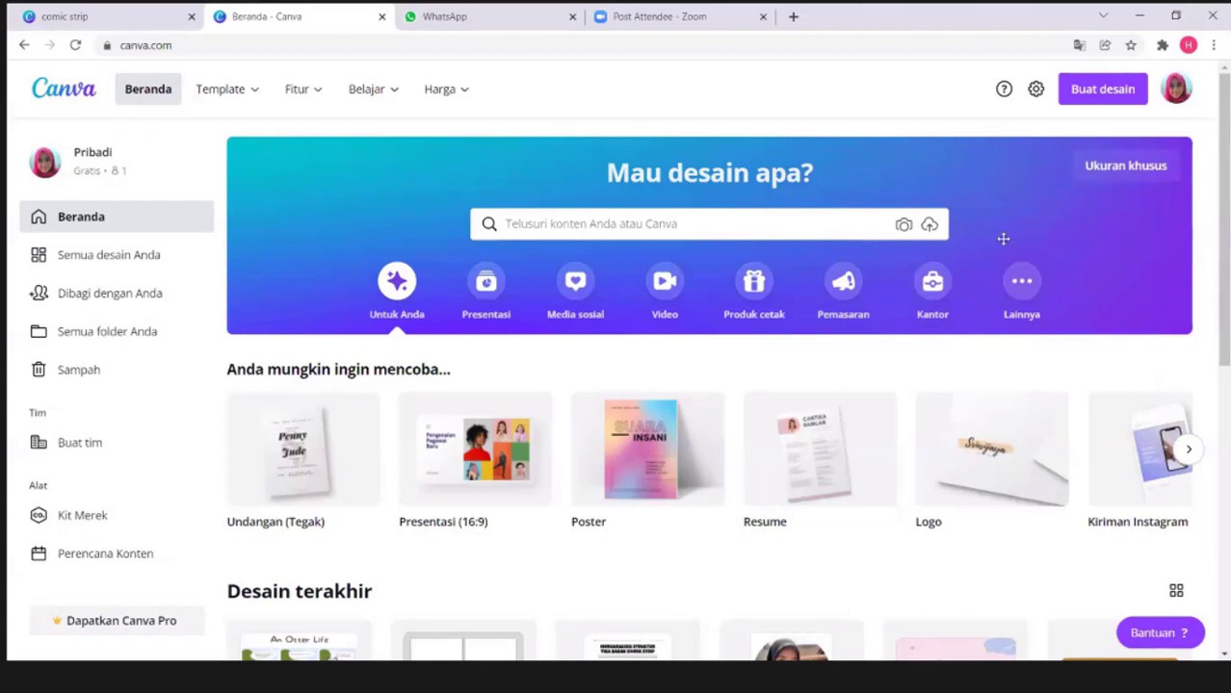
left_click(1112, 183)
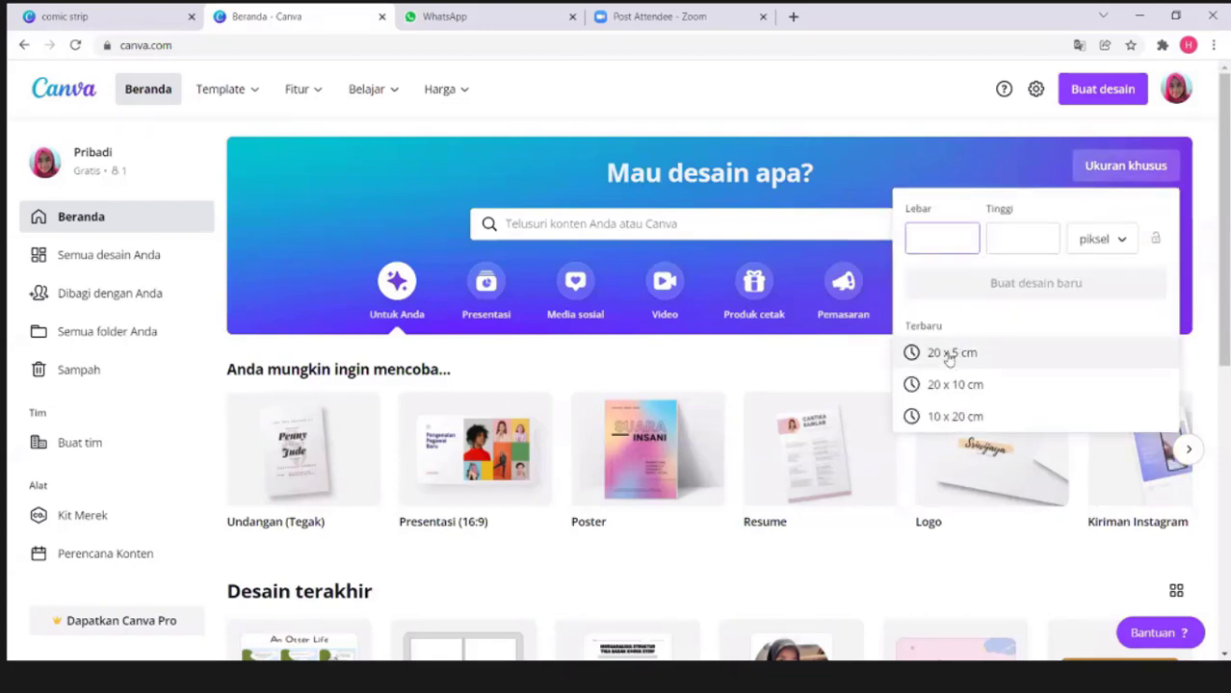
left_click(1054, 152)
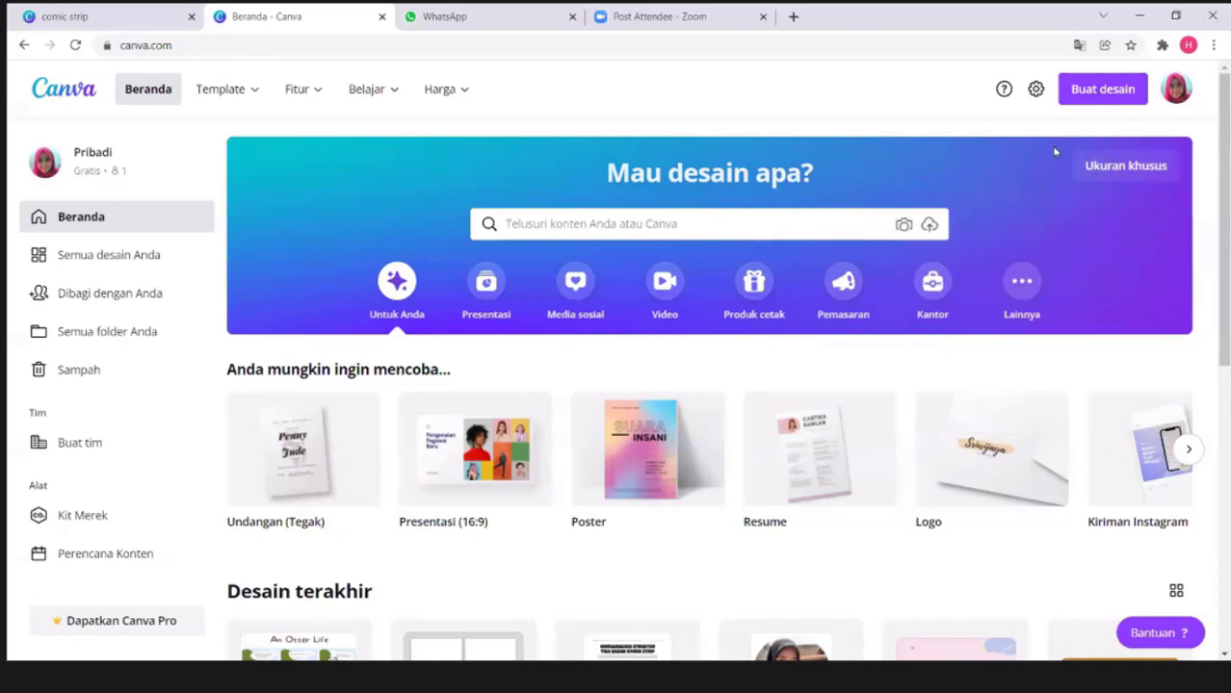
Create a new blank design of the type Dokumen A4.
left_click(1093, 92)
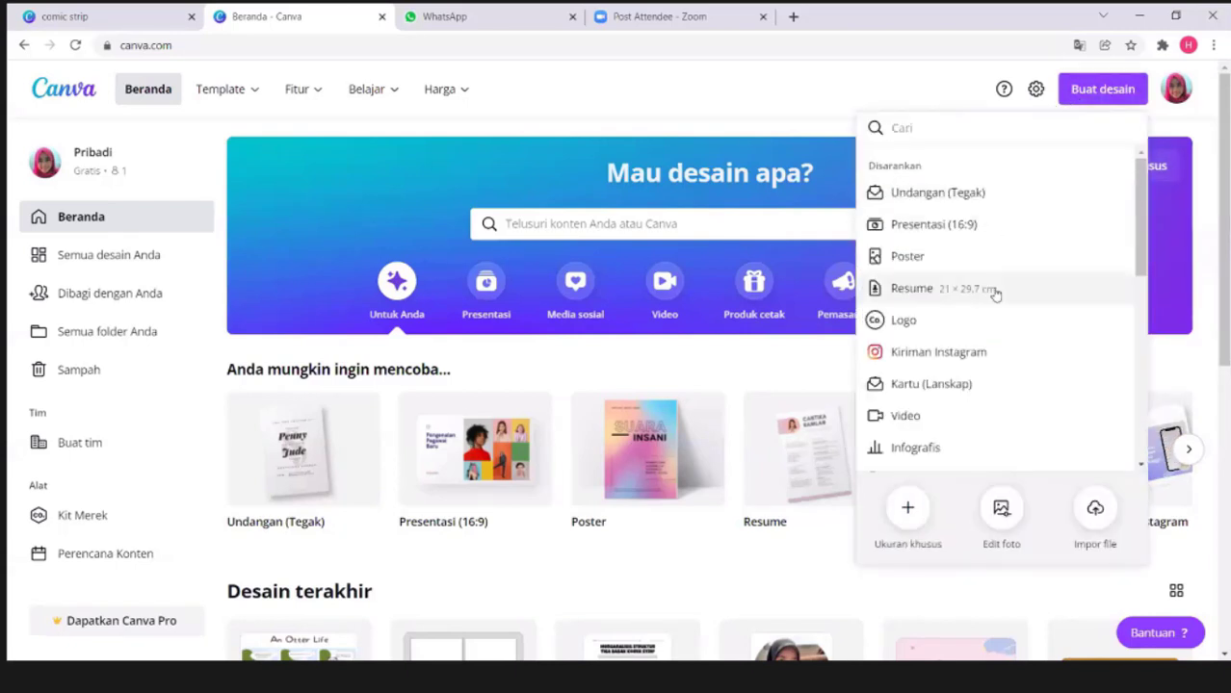
scroll(987, 303, "down", 2)
scroll(980, 313, "down", 4)
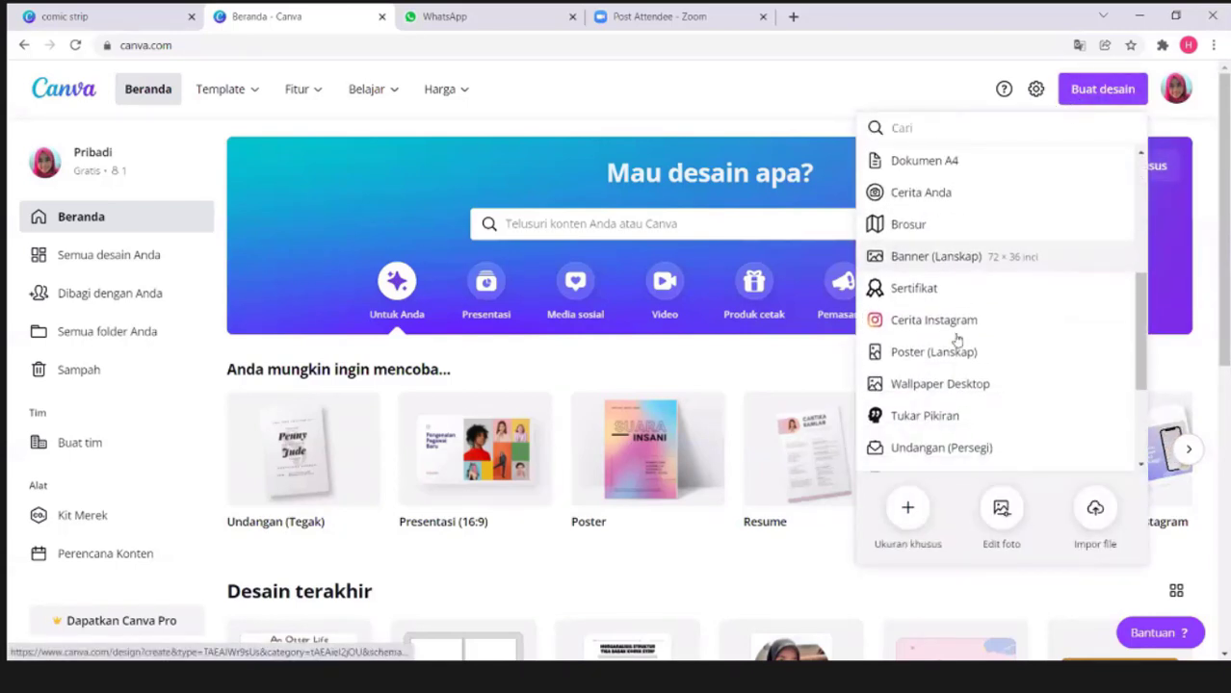
scroll(948, 356, "up", 3)
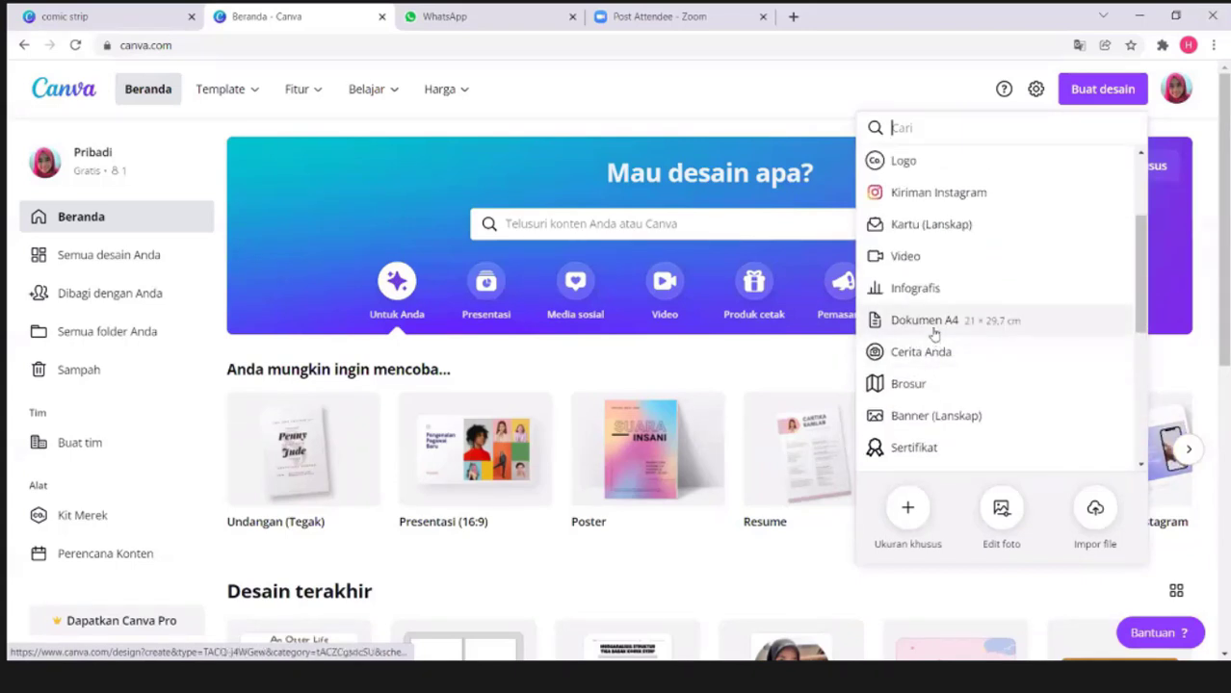
left_click(932, 327)
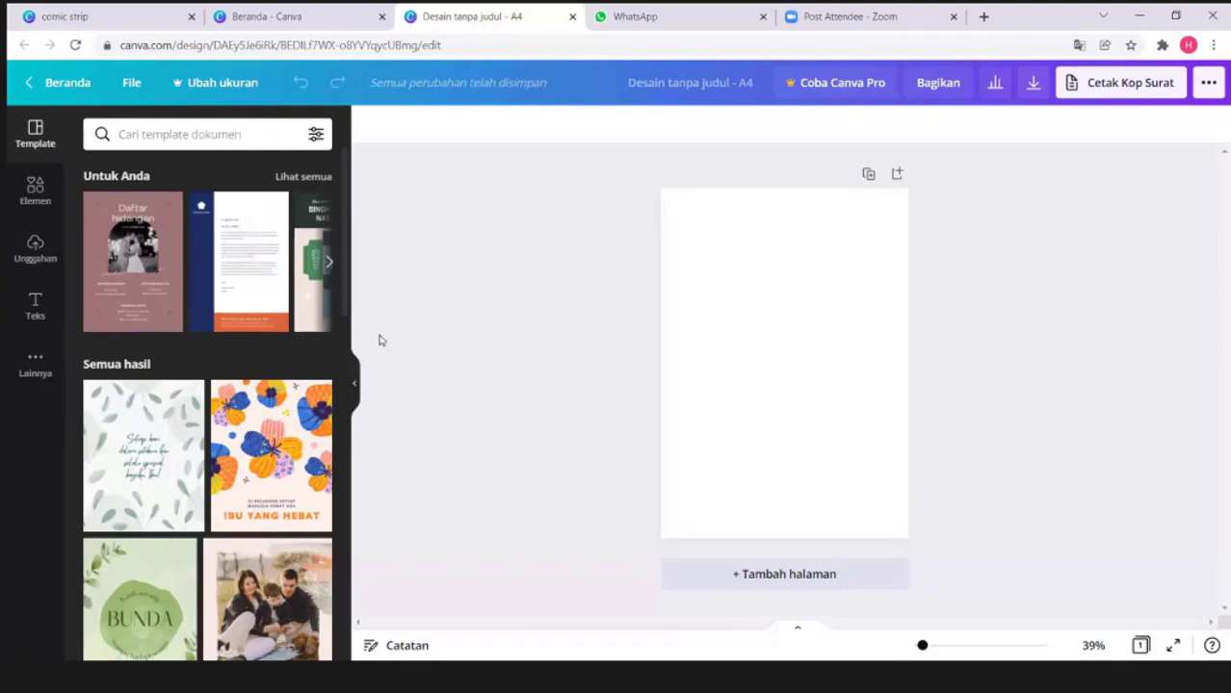
Add a plain square from the Garis & Bentuk elements to the blank page.
left_click(32, 197)
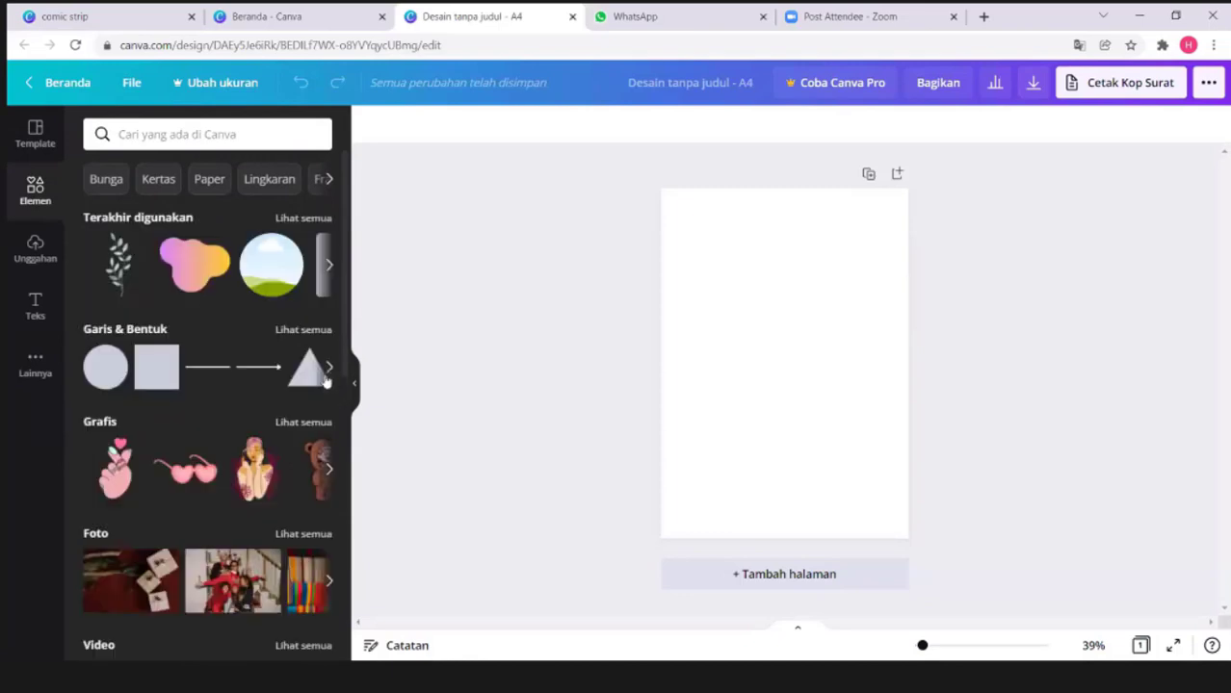
left_click(119, 330)
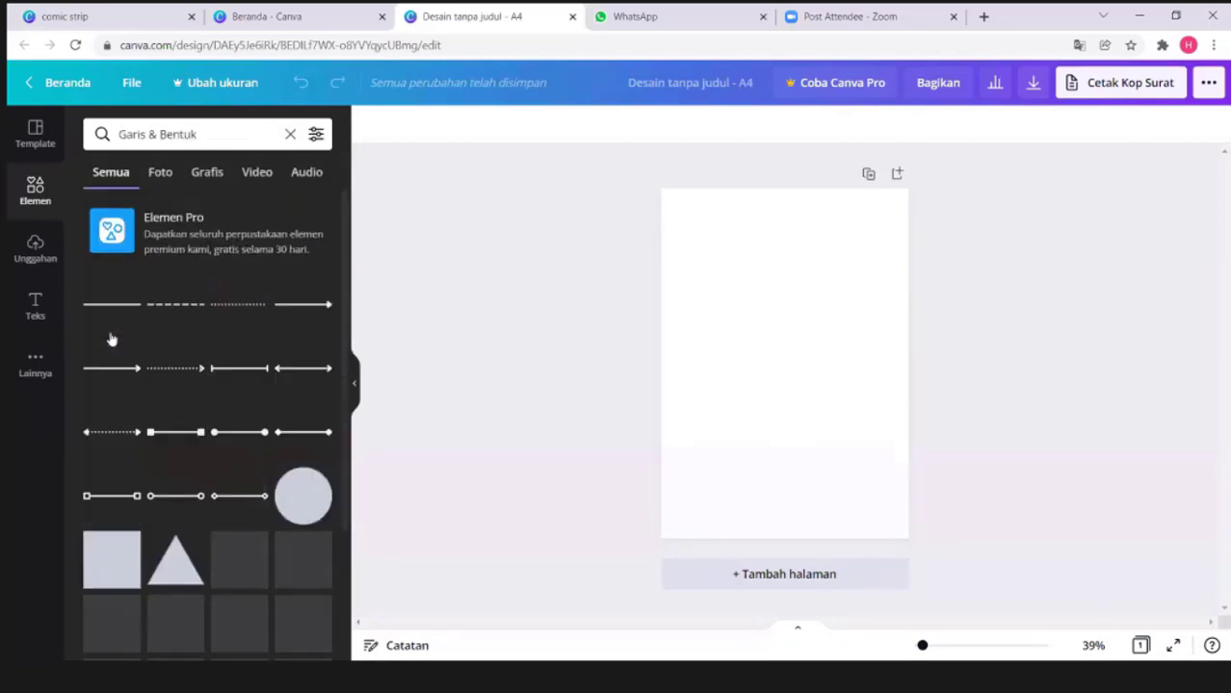
scroll(233, 493, "down", 5)
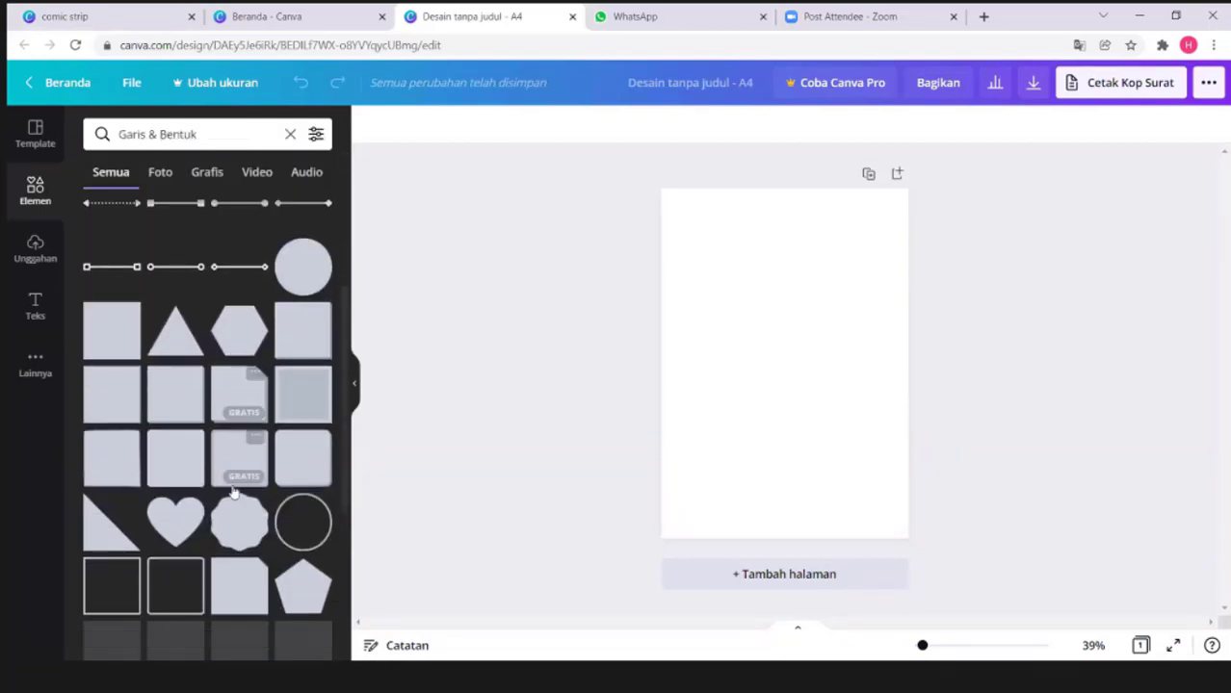
scroll(233, 493, "down", 1)
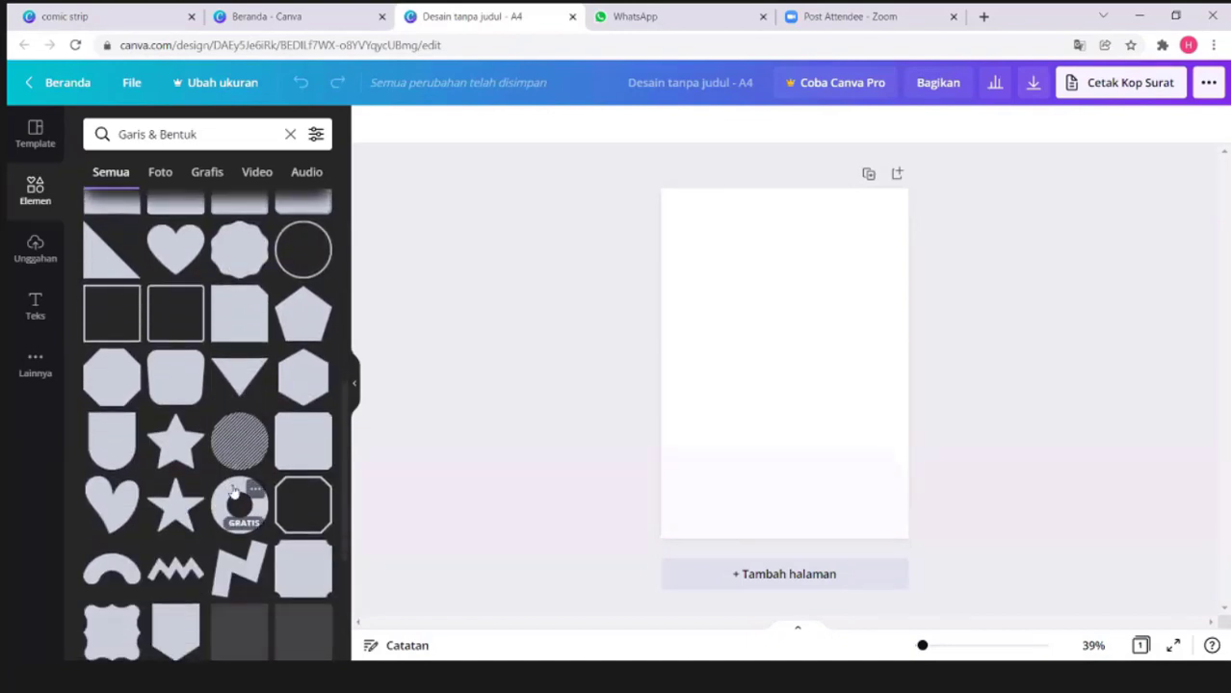
scroll(231, 490, "up", 3)
scroll(124, 412, "up", 1)
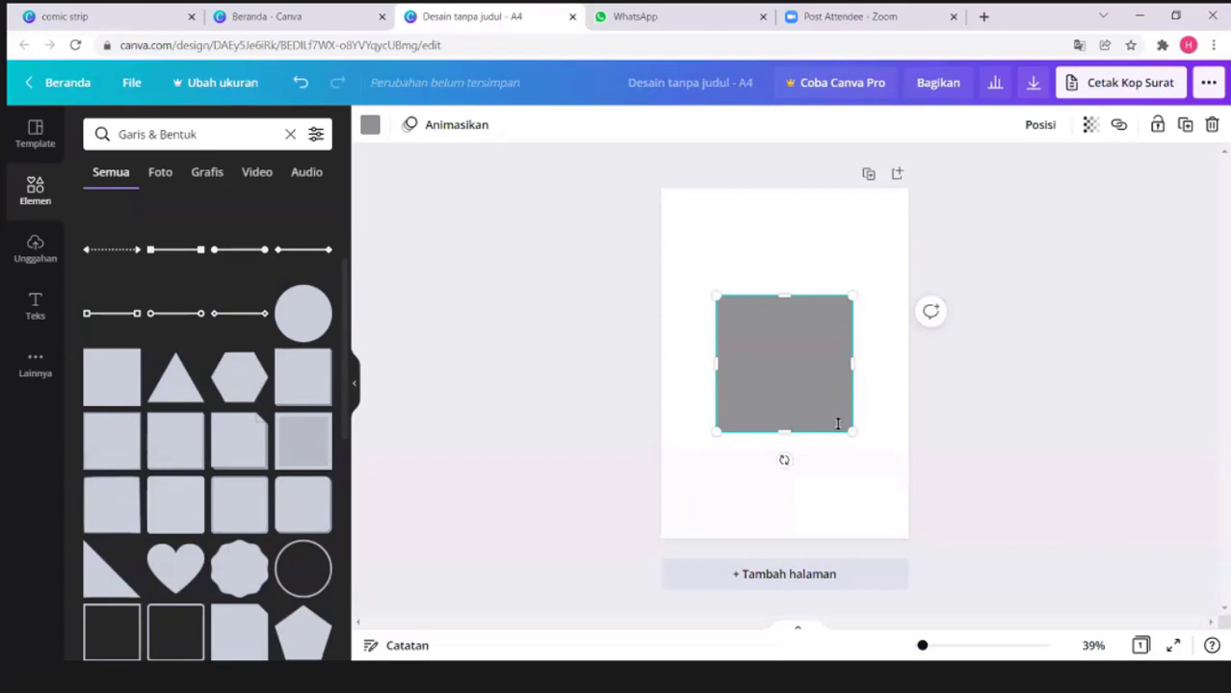
Stretch the square into a wide rectangle spanning nearly the page width and move it to the upper part of the page.
left_click_drag(850, 432, 847, 426)
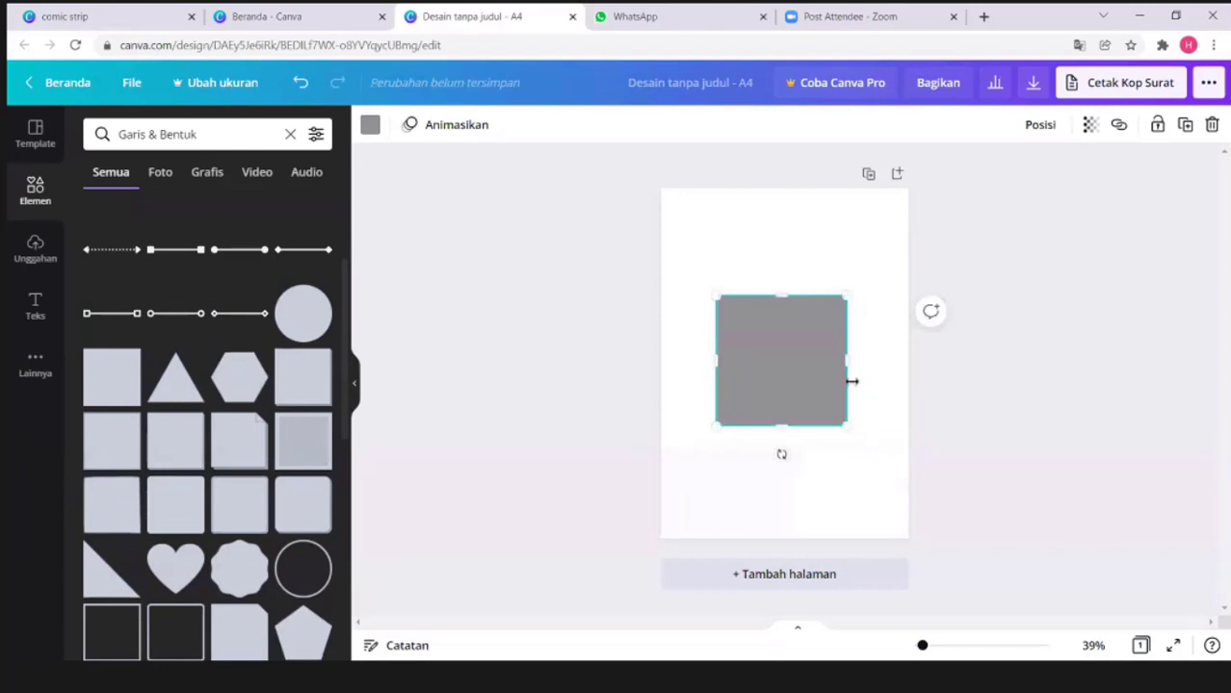
left_click_drag(846, 364, 894, 363)
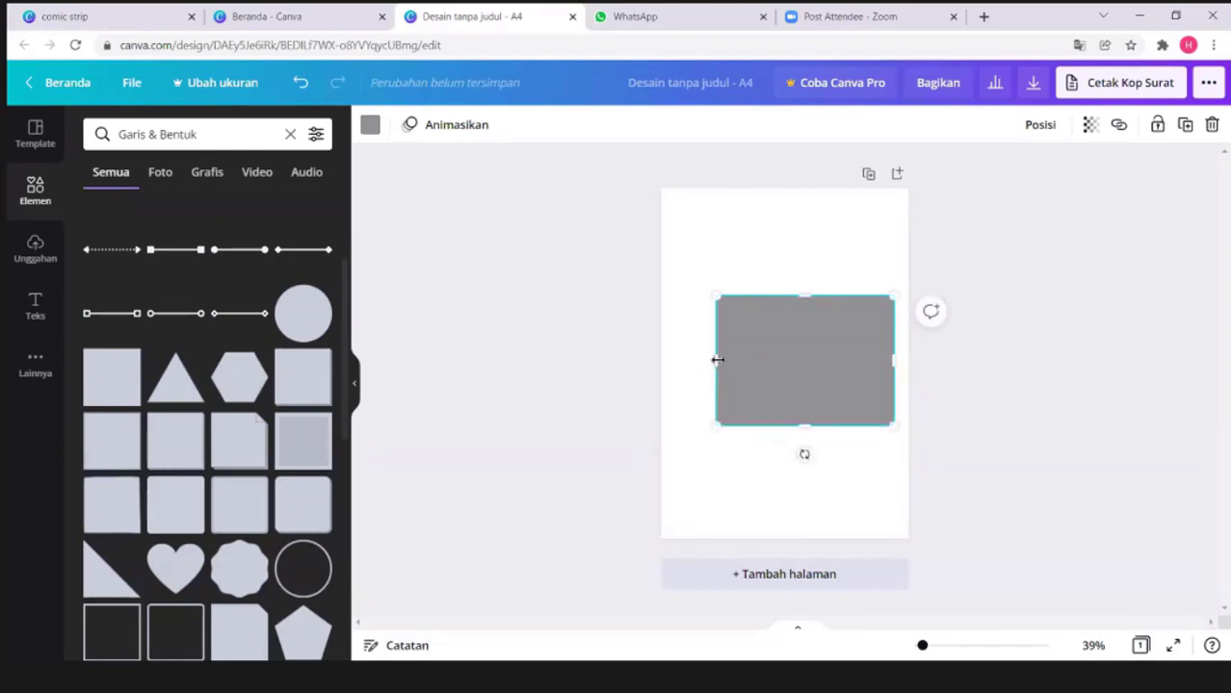
left_click_drag(718, 359, 672, 359)
left_click_drag(780, 426, 780, 406)
left_click_drag(781, 358, 790, 316)
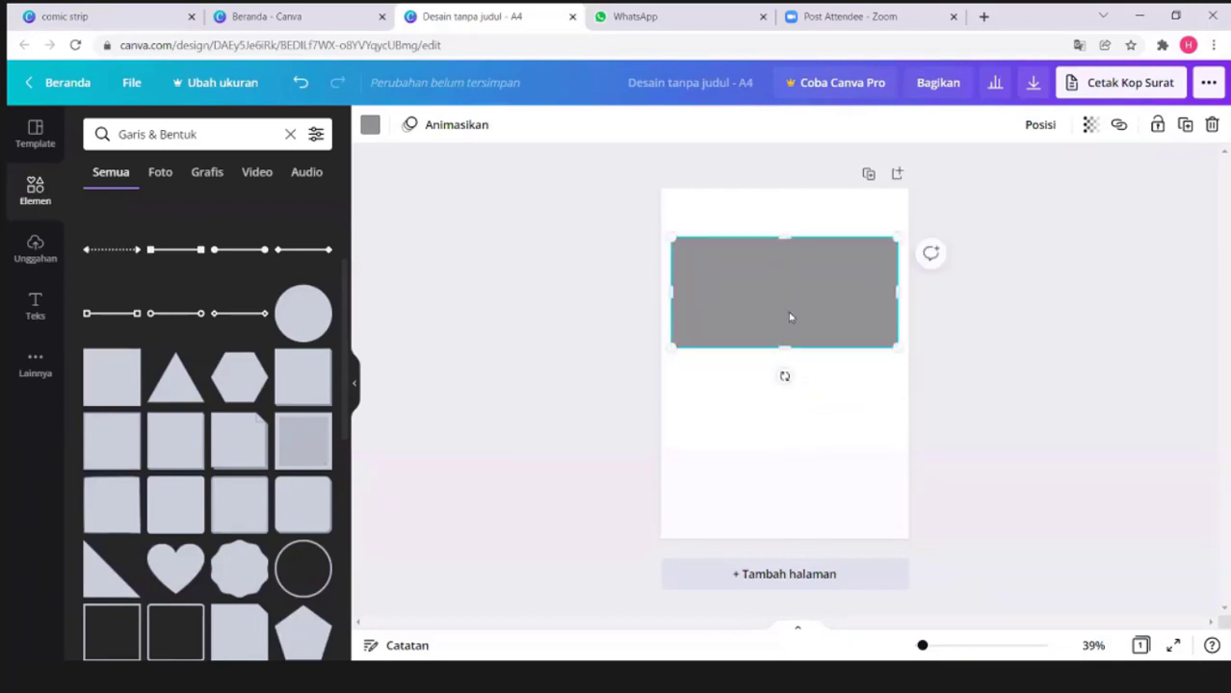
left_click(598, 394)
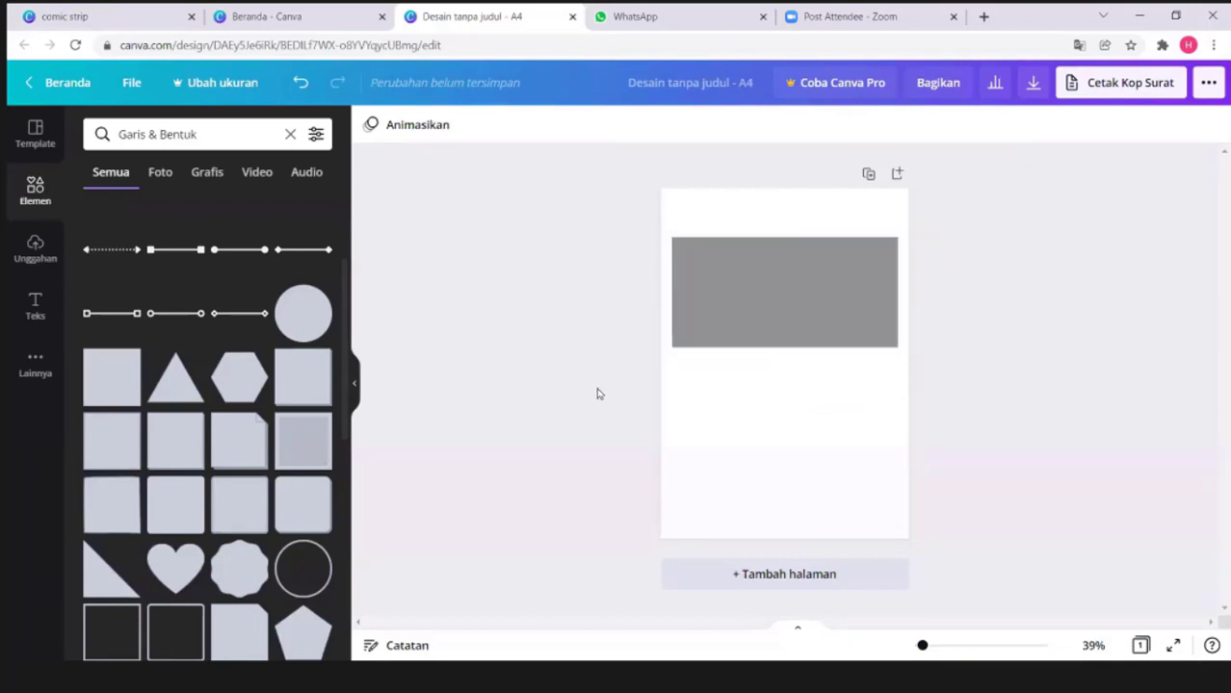
Add a second square and reshape it into a similar wide rectangle placed just below the first one.
left_click(97, 402)
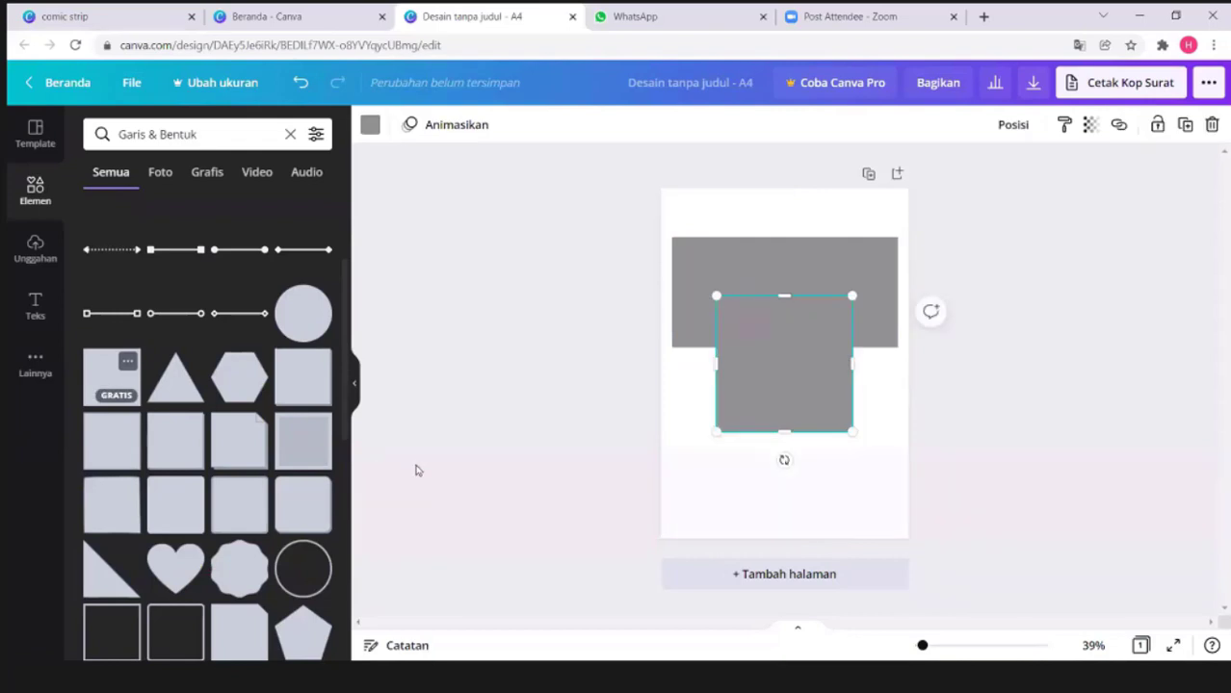
left_click_drag(853, 366, 897, 366)
left_click_drag(712, 365, 679, 365)
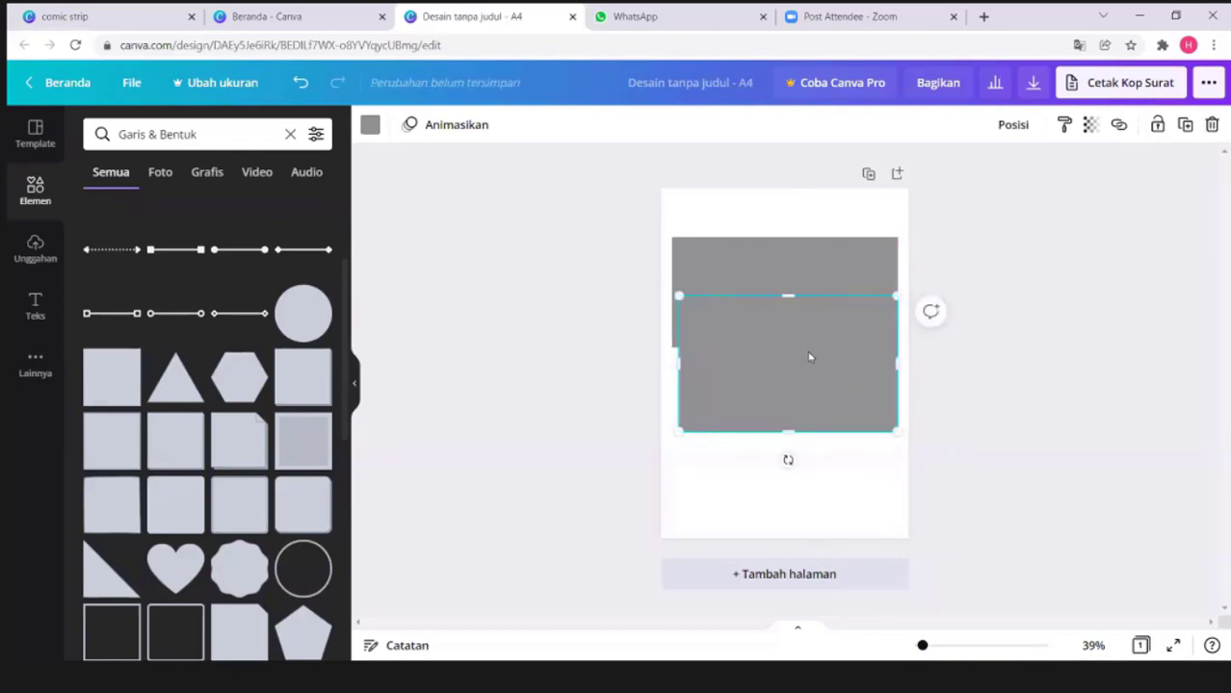
left_click_drag(811, 357, 806, 417)
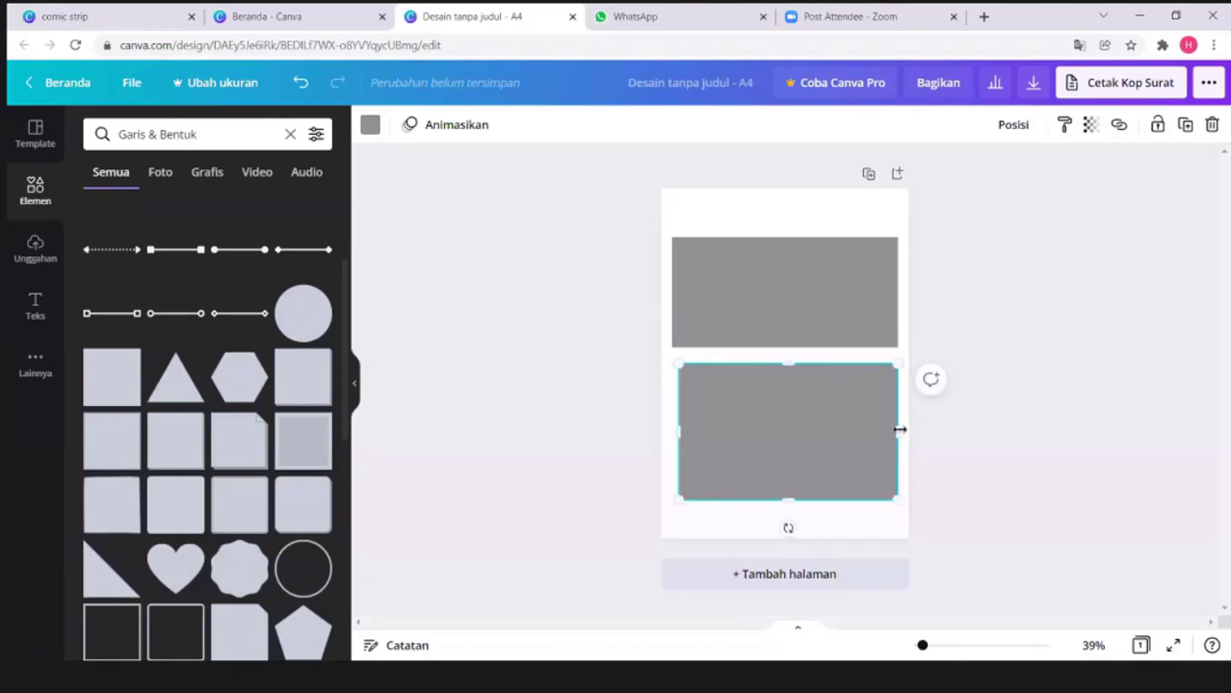
left_click_drag(899, 431, 905, 430)
left_click_drag(675, 430, 666, 430)
left_click_drag(785, 496, 798, 449)
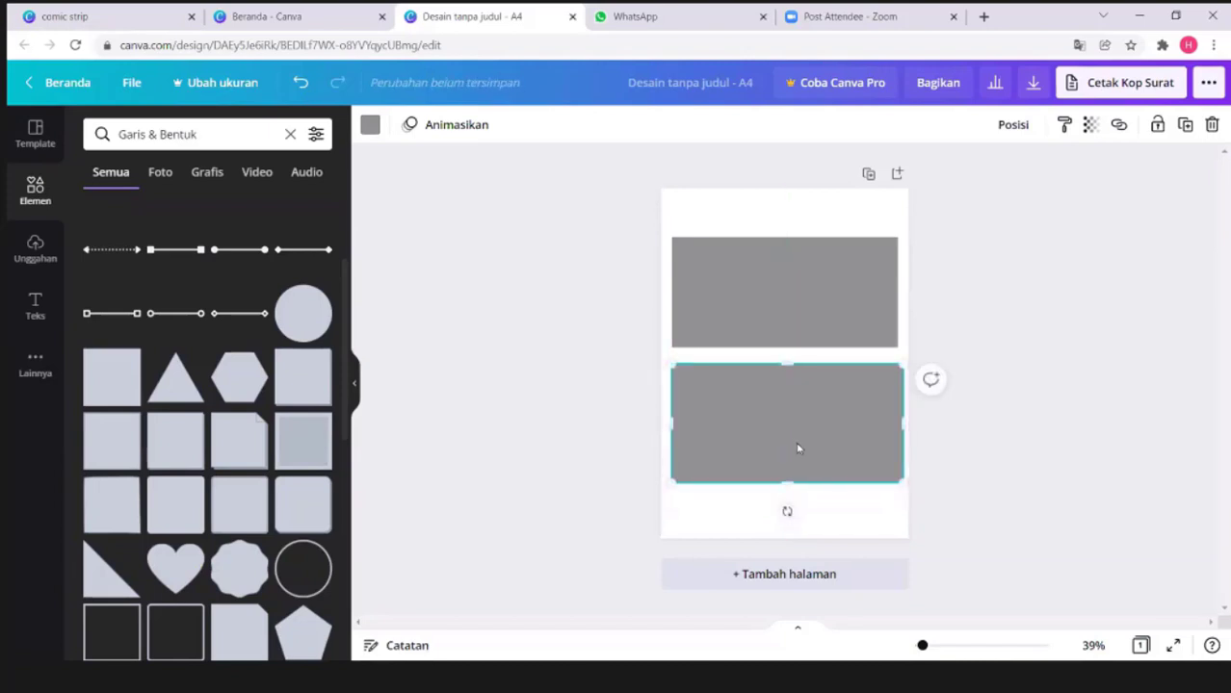
left_click(621, 429)
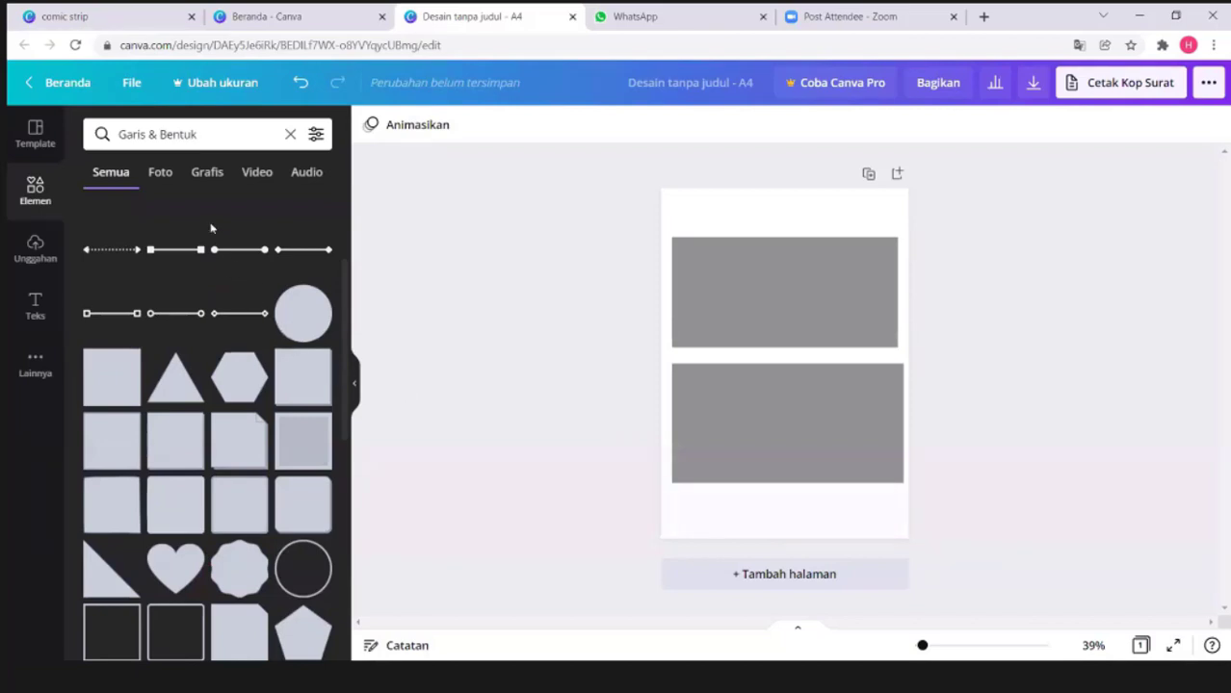
Search the elements for "background comic" and browse the results.
left_click(210, 143)
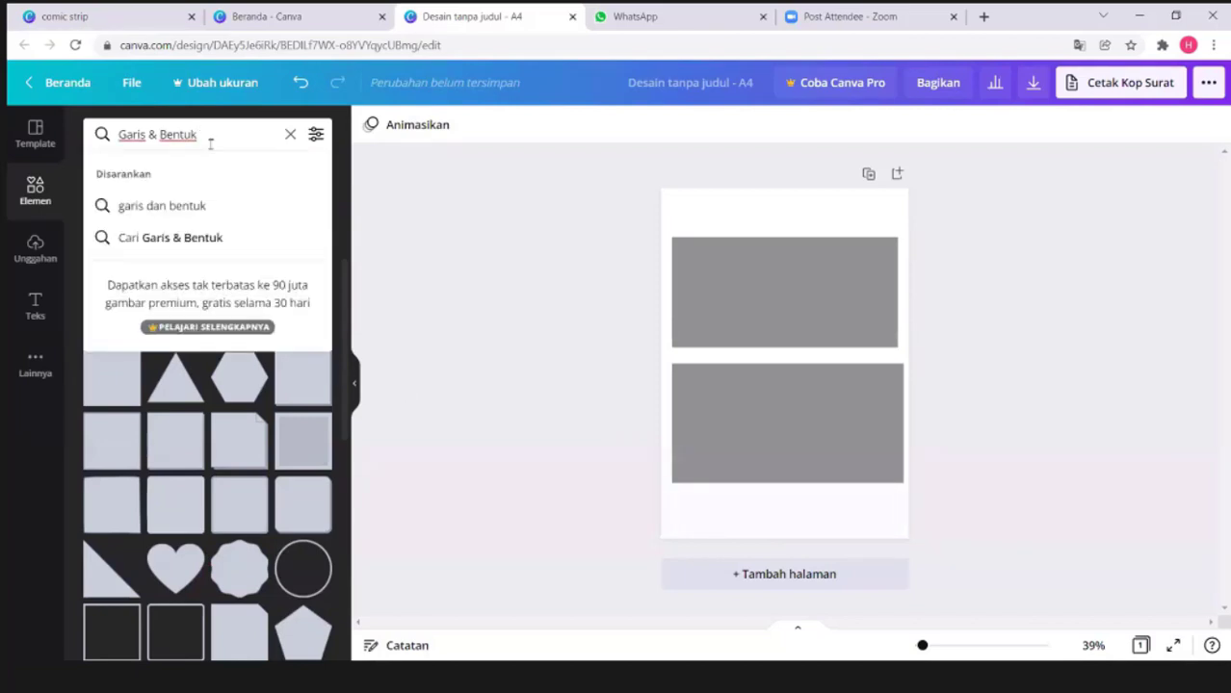
key("BackSpace")
key("BackSpace")
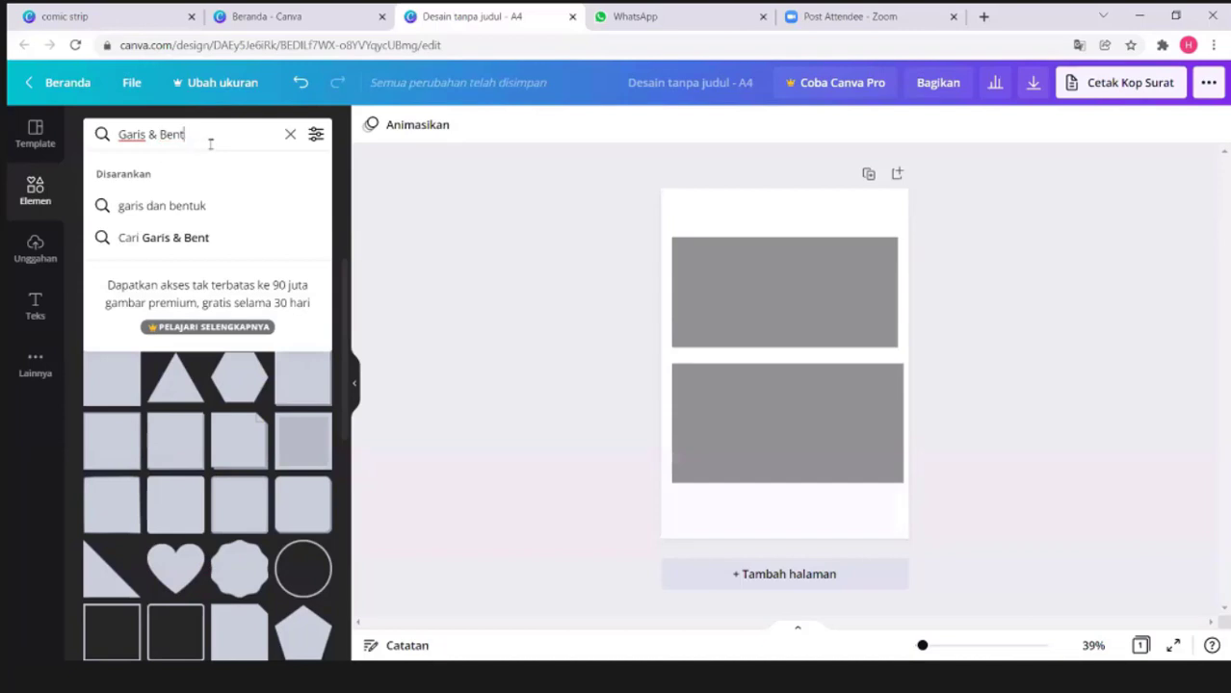
key("BackSpace")
key("BackSpace")
key("BackSpace")
key("BackSpace")
key("BackSpace")
key("BackSpace")
key("BackSpace")
key("BackSpace")
key("BackSpace")
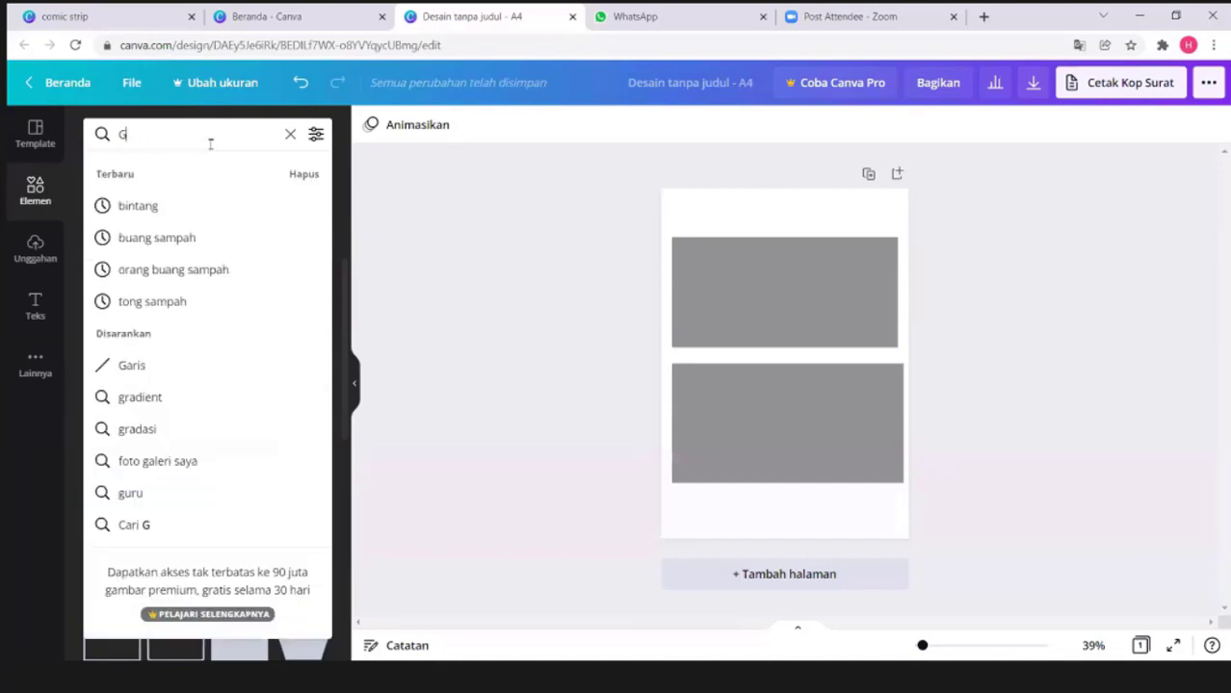
type("c")
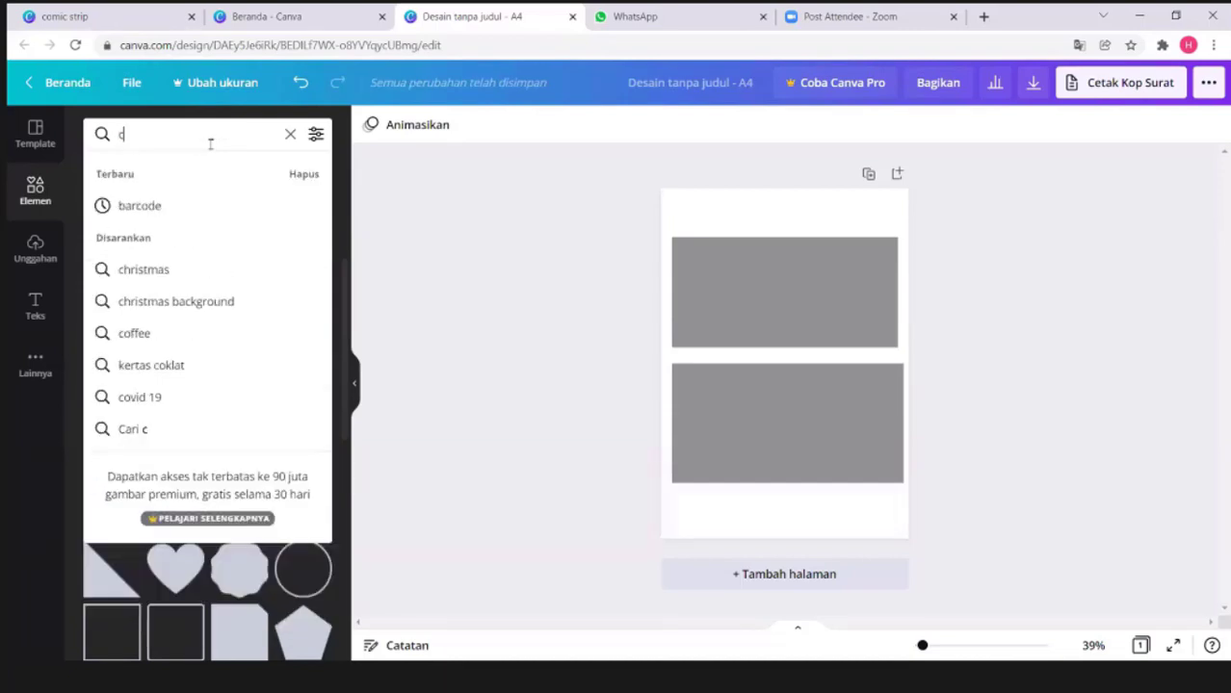
type("omic")
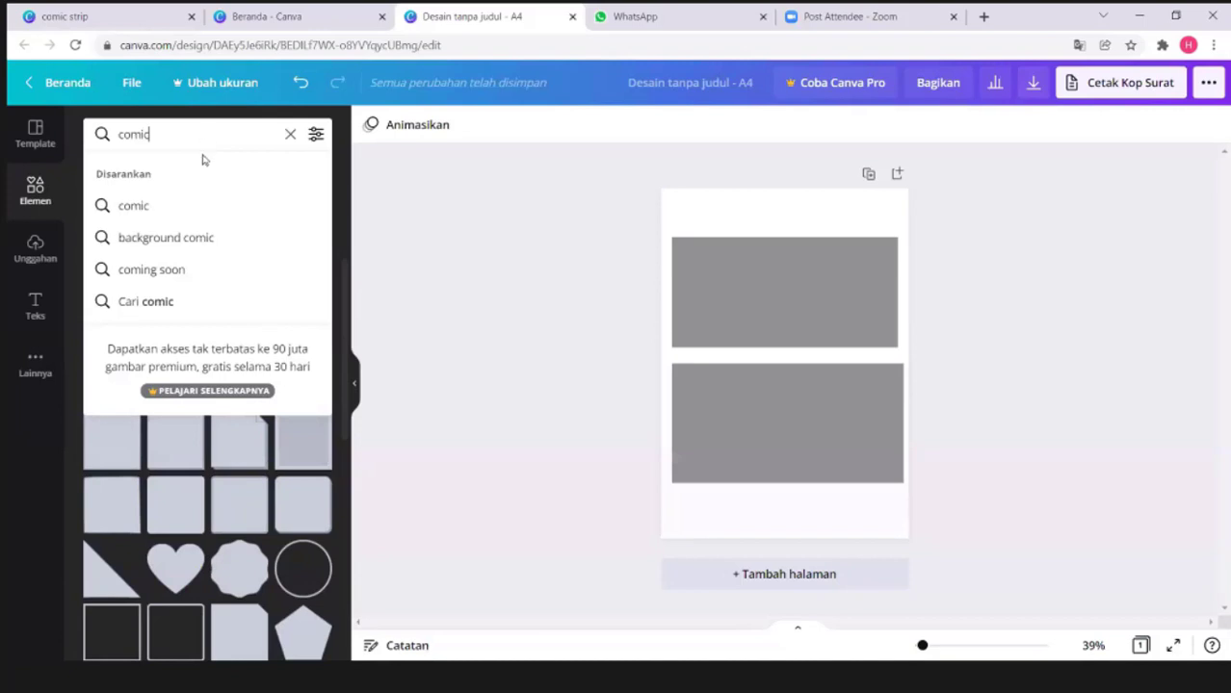
left_click(198, 237)
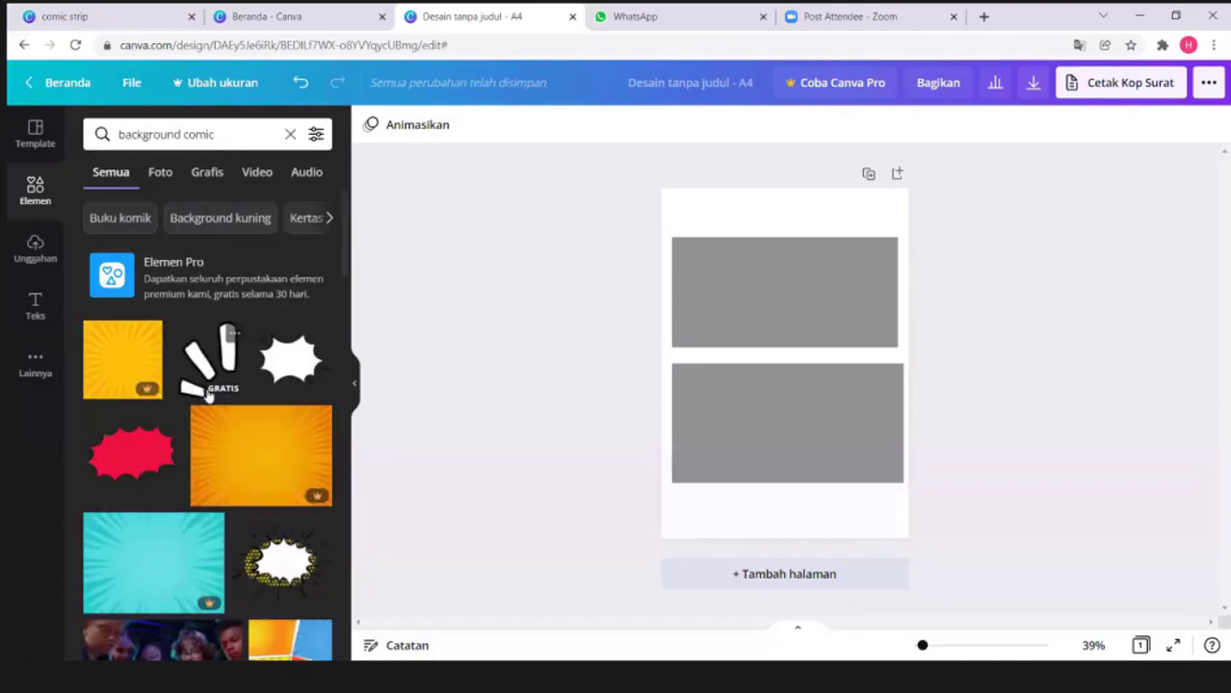
scroll(255, 412, "down", 1)
scroll(255, 409, "up", 1)
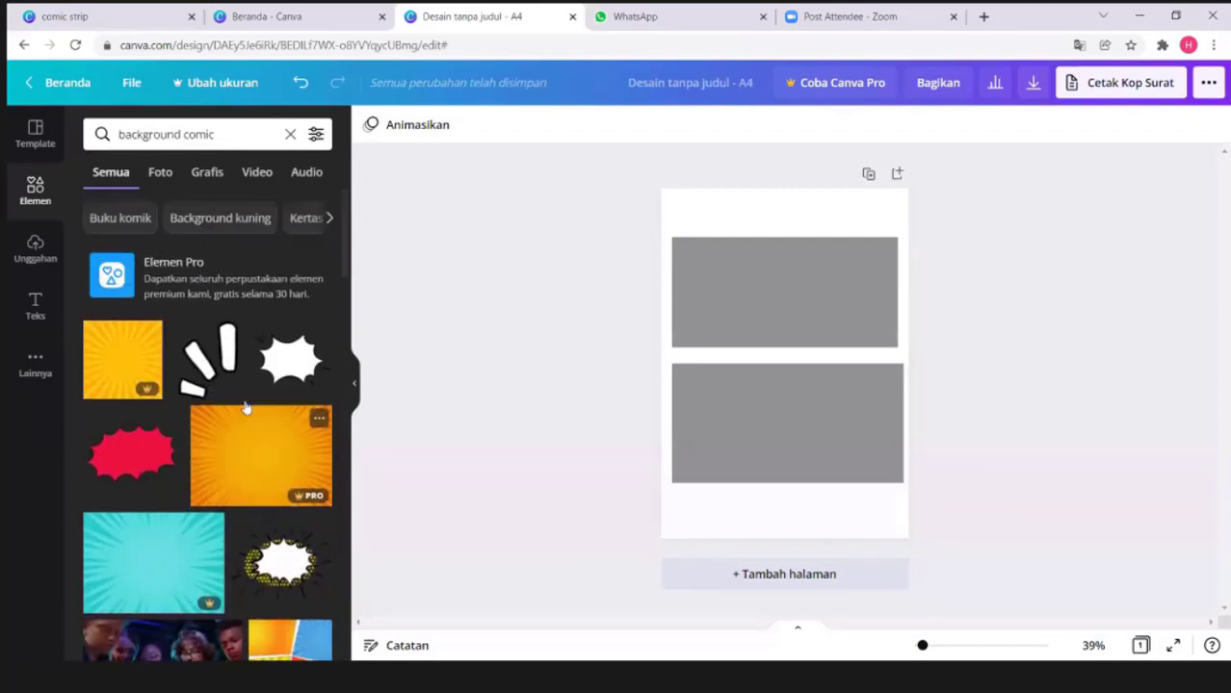
scroll(275, 384, "down", 2)
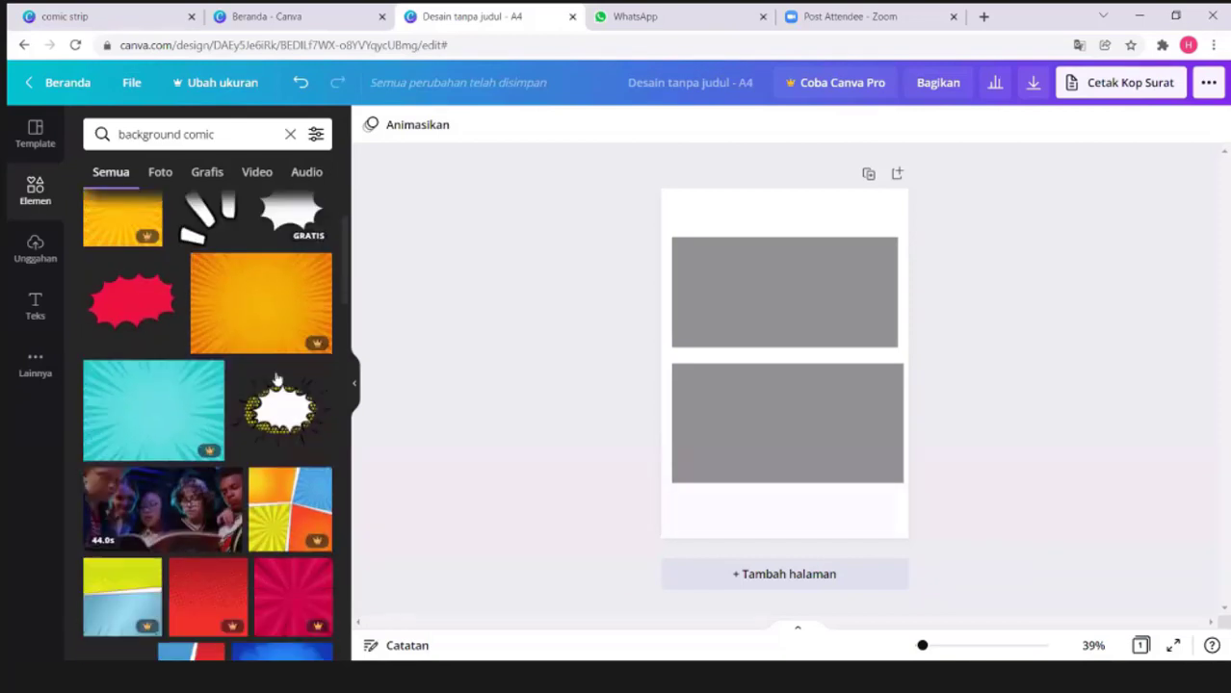
Look through the "background comic" element results for backgrounds, speech bubbles and effects suitable for the comic panels.
scroll(272, 372, "down", 1)
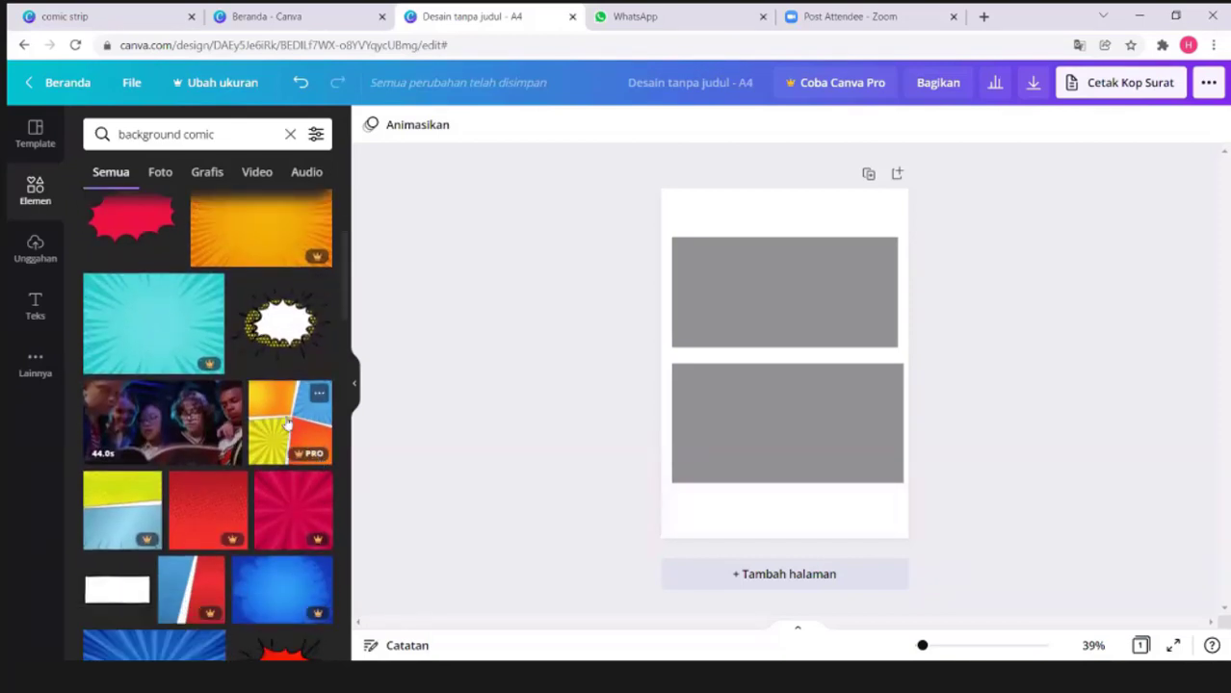
scroll(273, 402, "down", 1)
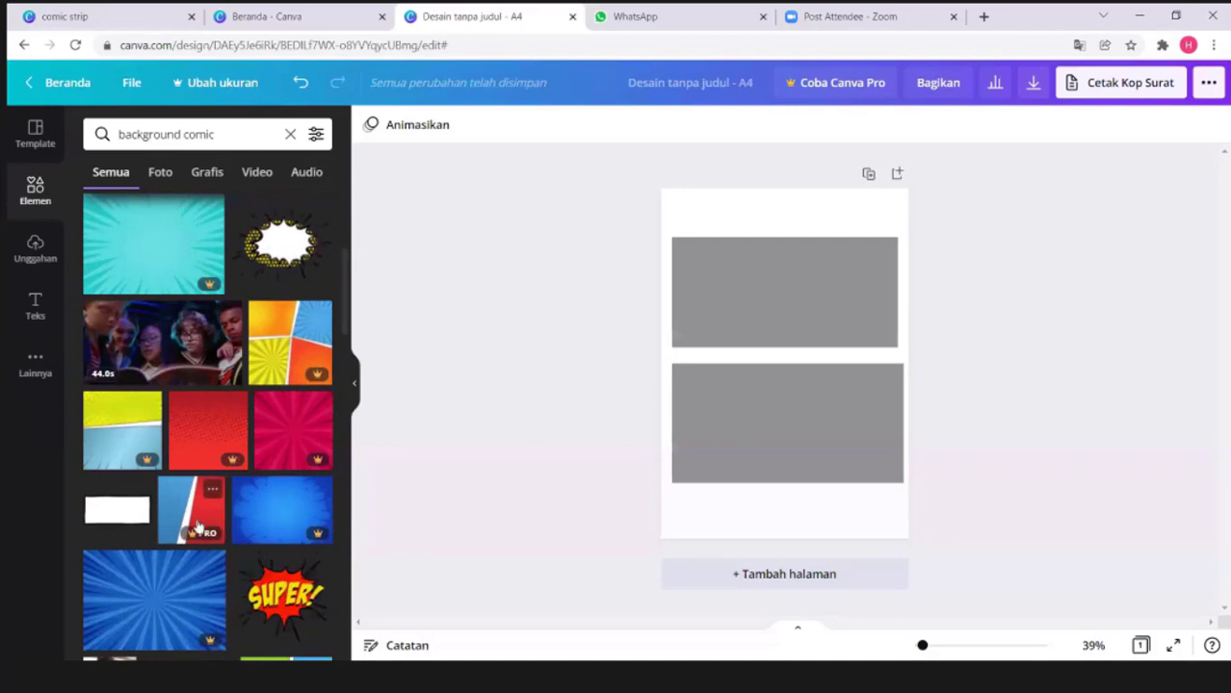
scroll(207, 554, "down", 2)
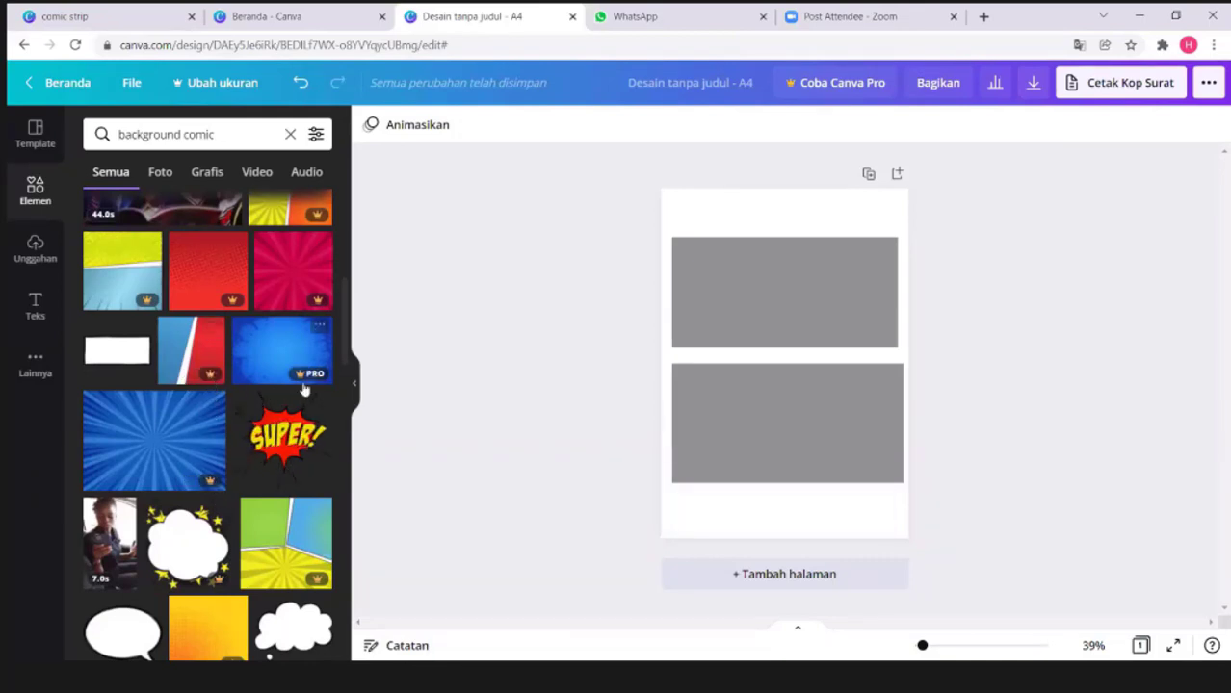
scroll(306, 386, "down", 2)
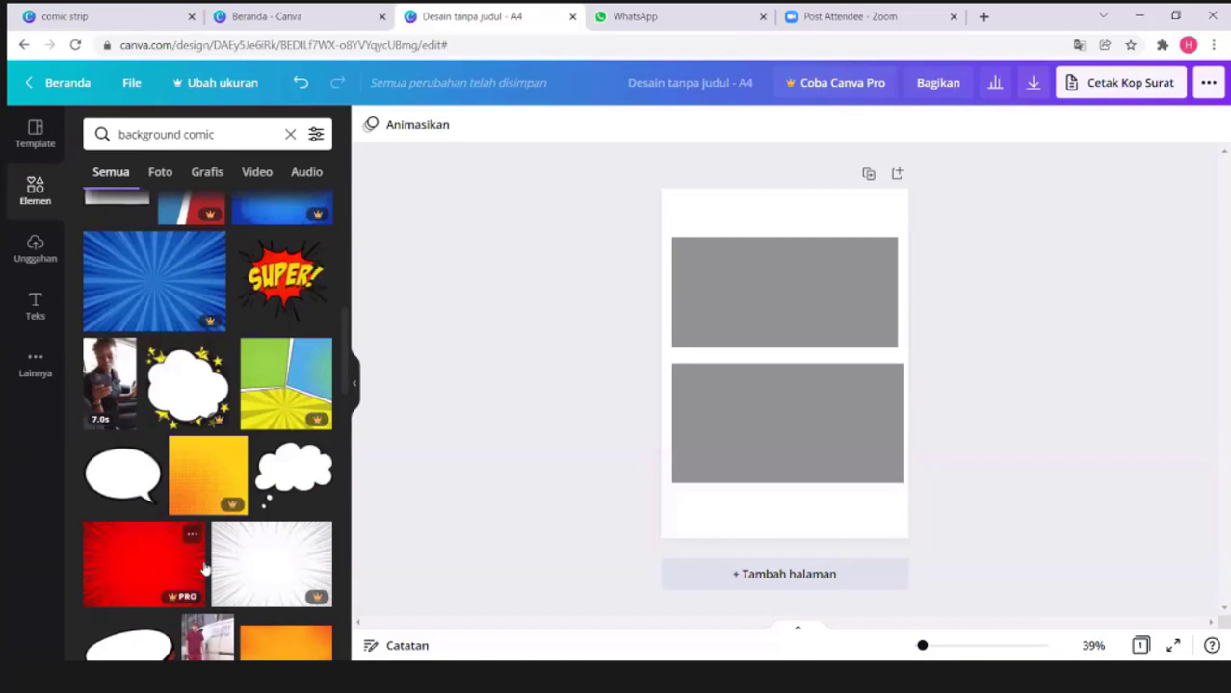
scroll(200, 568, "down", 2)
scroll(286, 568, "down", 2)
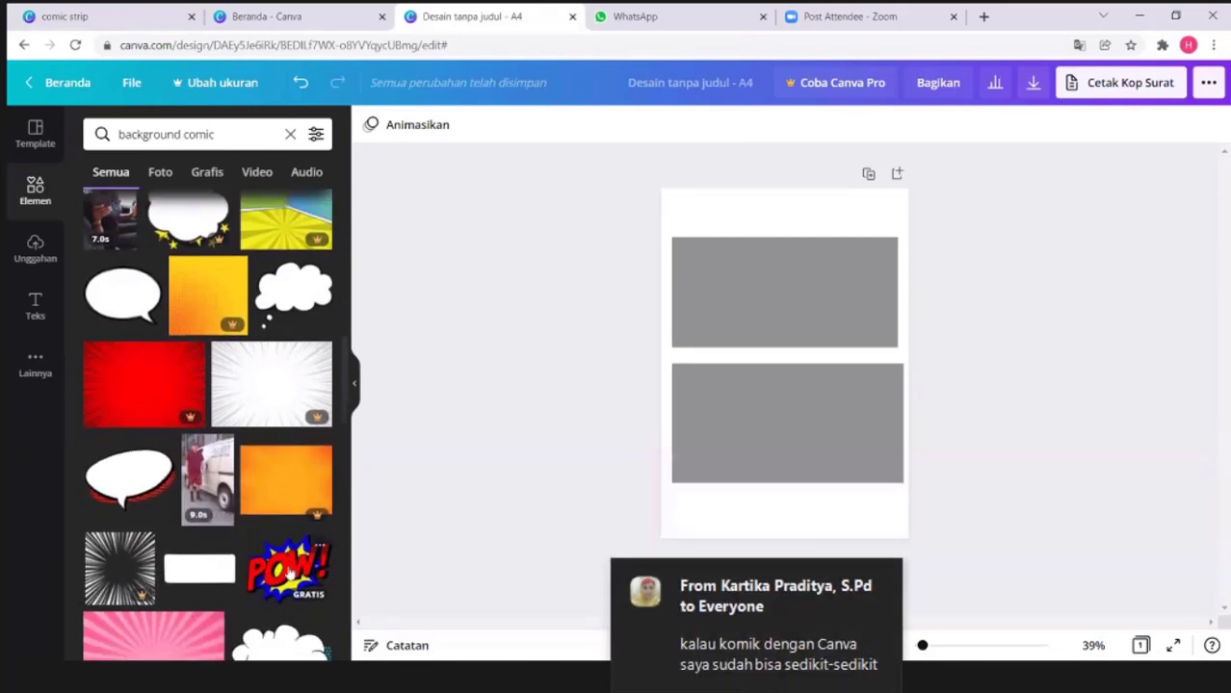
scroll(287, 569, "down", 3)
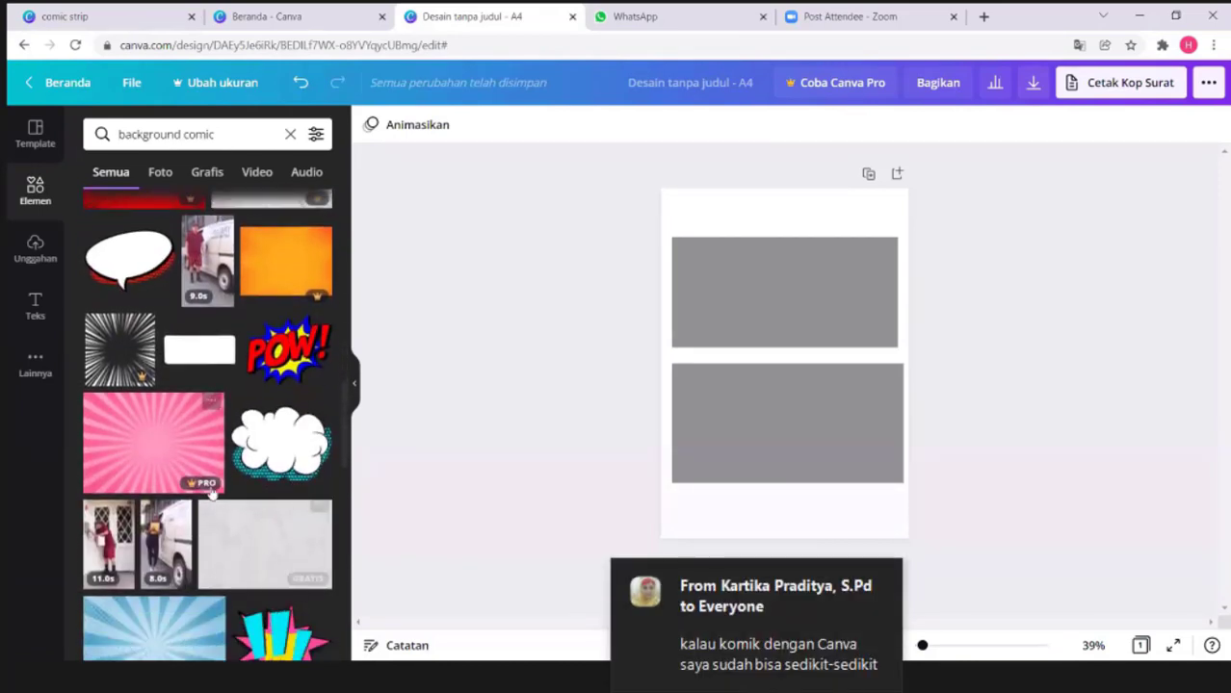
scroll(270, 560, "down", 1)
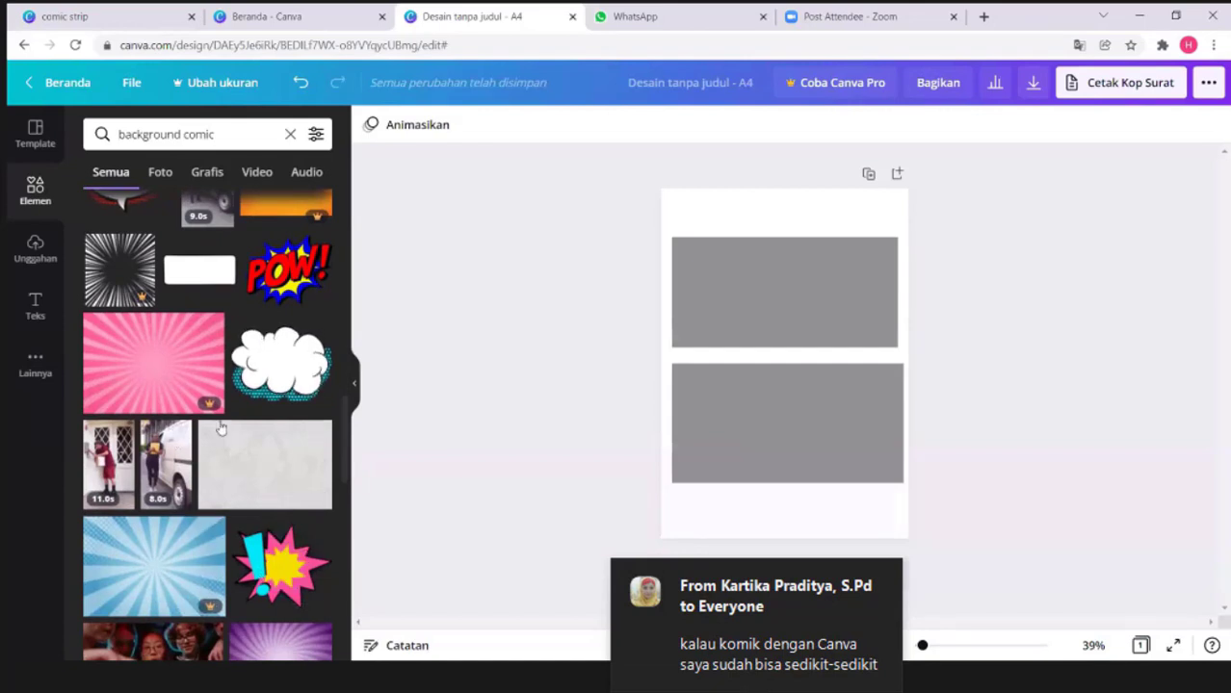
scroll(197, 414, "up", 4)
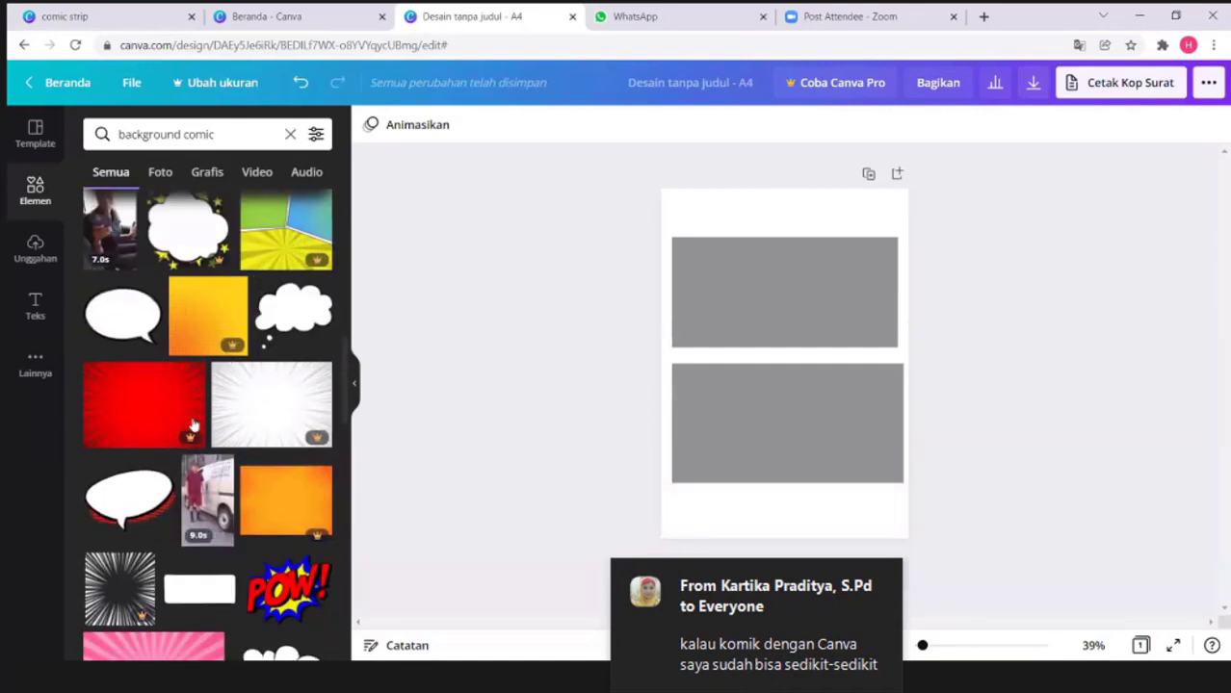
scroll(191, 424, "down", 2)
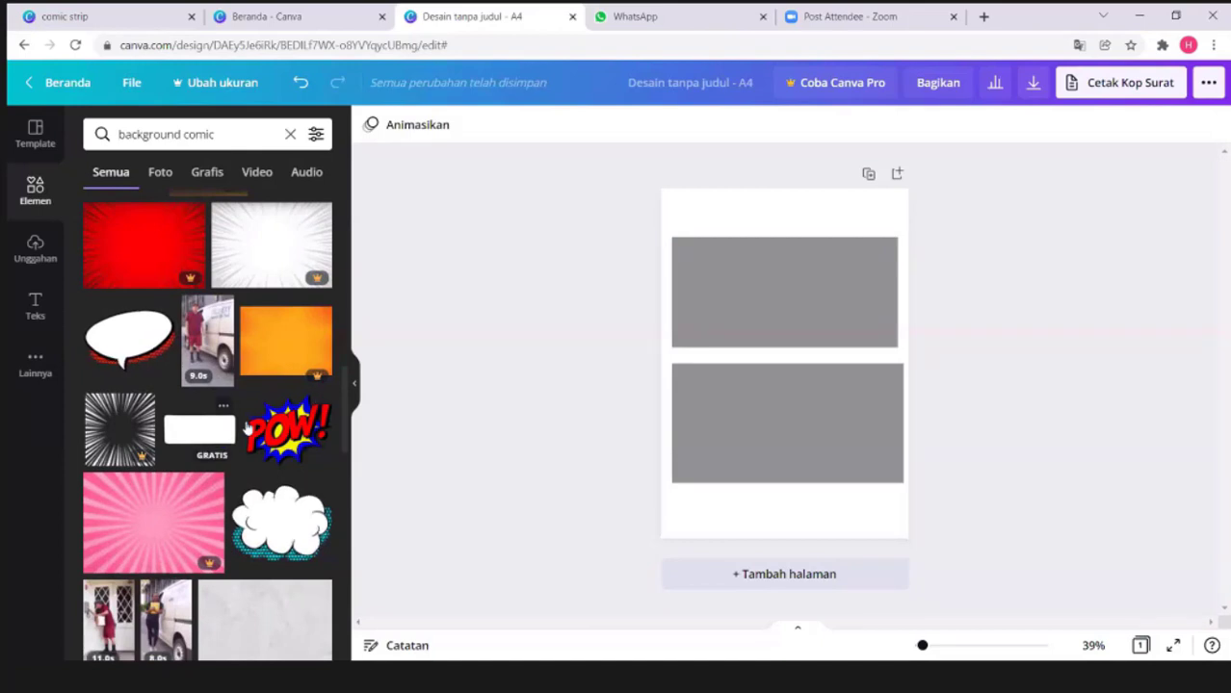
scroll(265, 431, "down", 1)
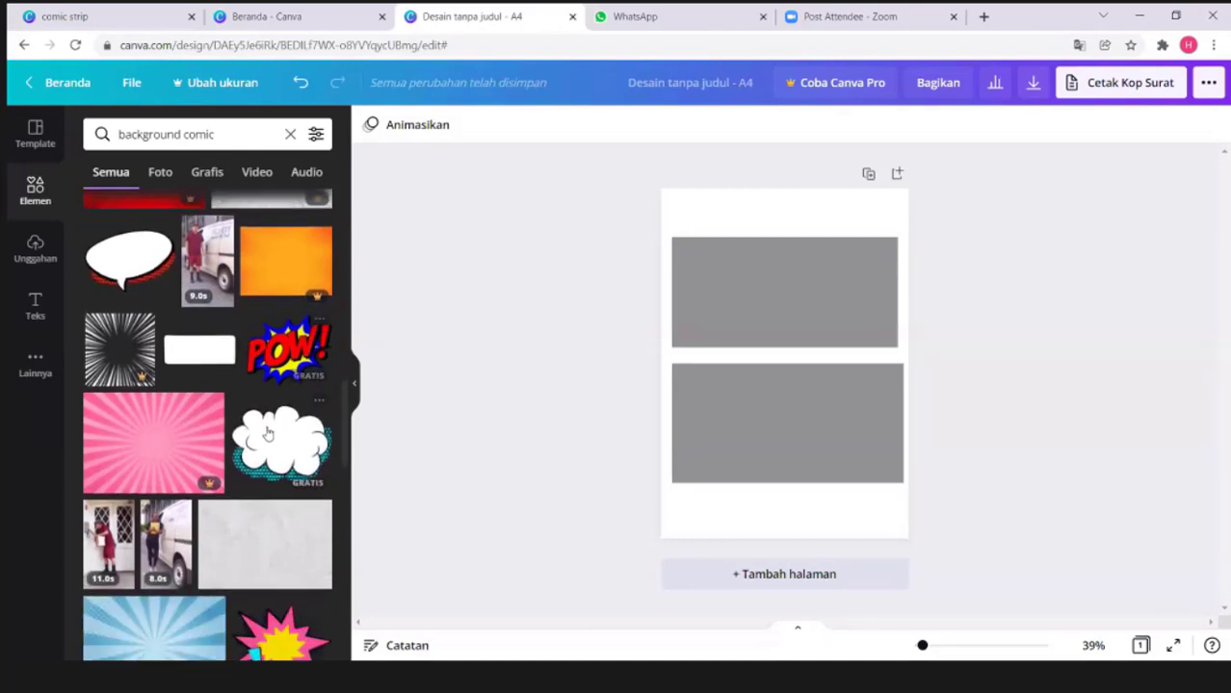
scroll(219, 429, "down", 1)
scroll(220, 429, "down", 1)
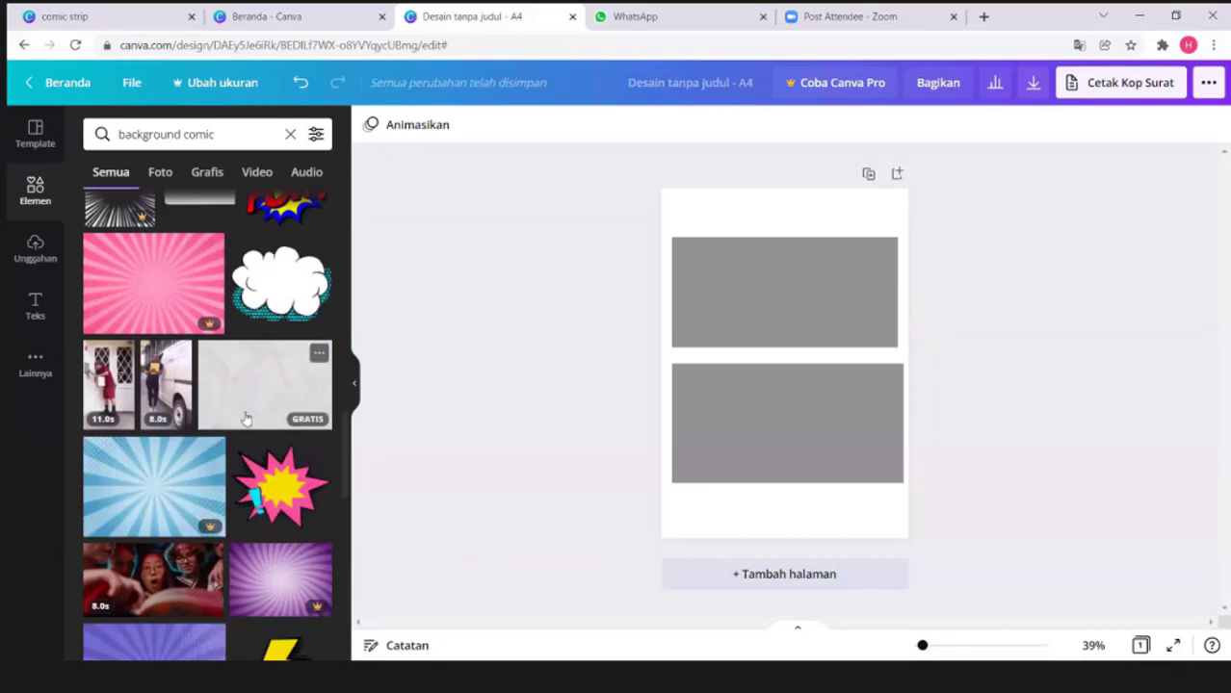
scroll(246, 421, "down", 3)
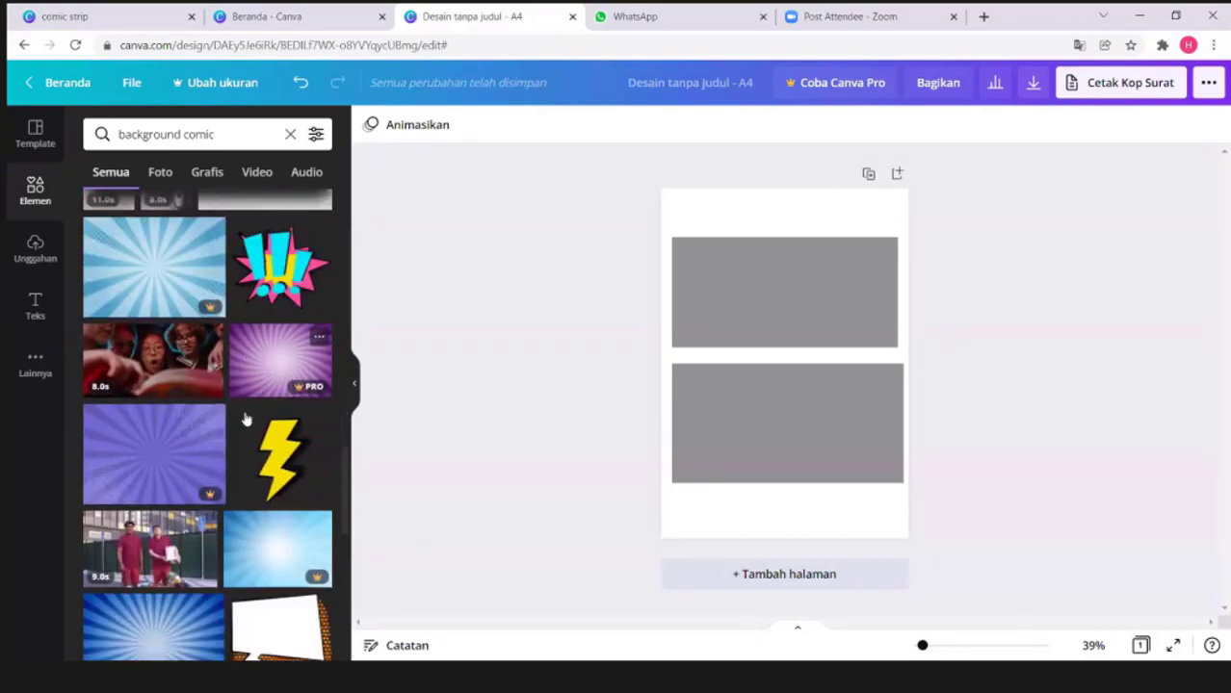
scroll(237, 137, "up", 10)
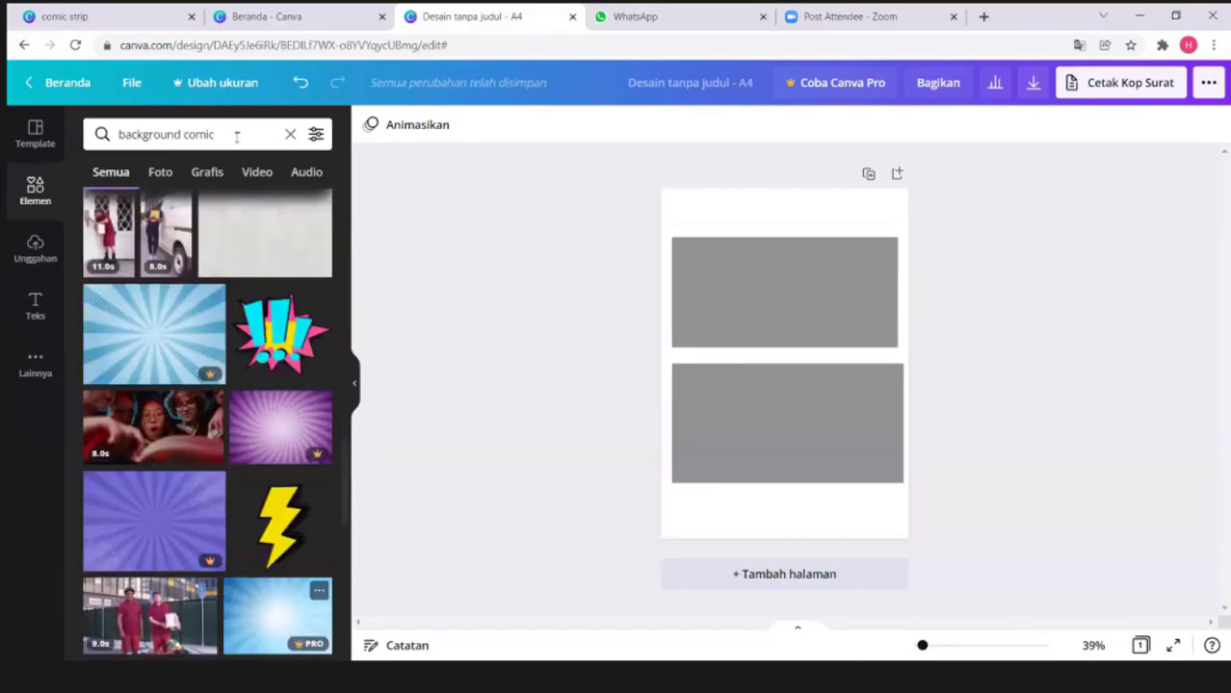
scroll(236, 137, "up", 5)
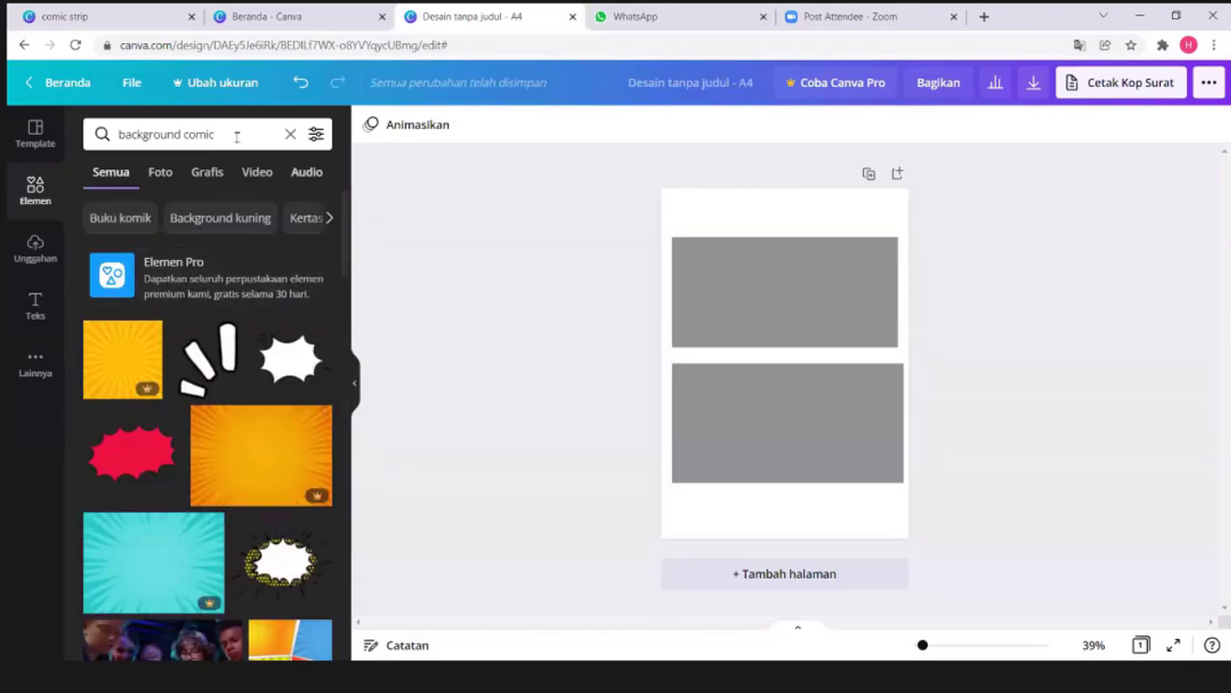
Search the elements for "student" and add the waving schoolgirl graphic to the page.
left_click(236, 137)
key("ctrl+a")
key("BackSpace")
type("st")
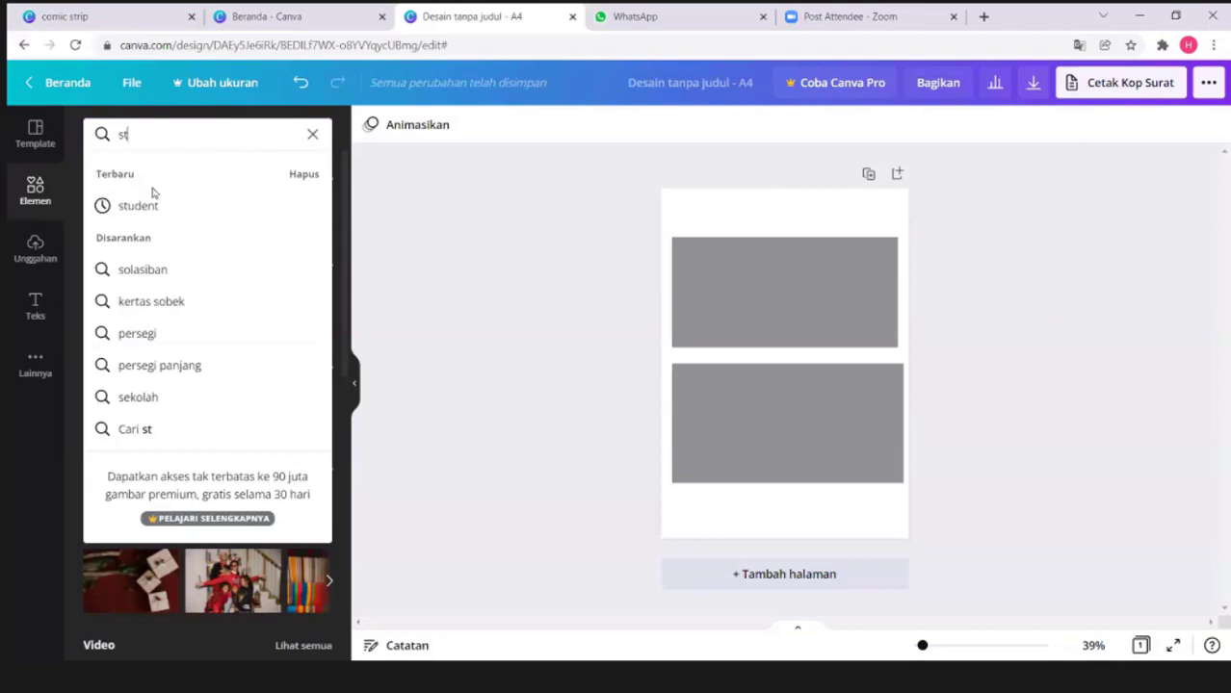
type("udent")
left_click(187, 267)
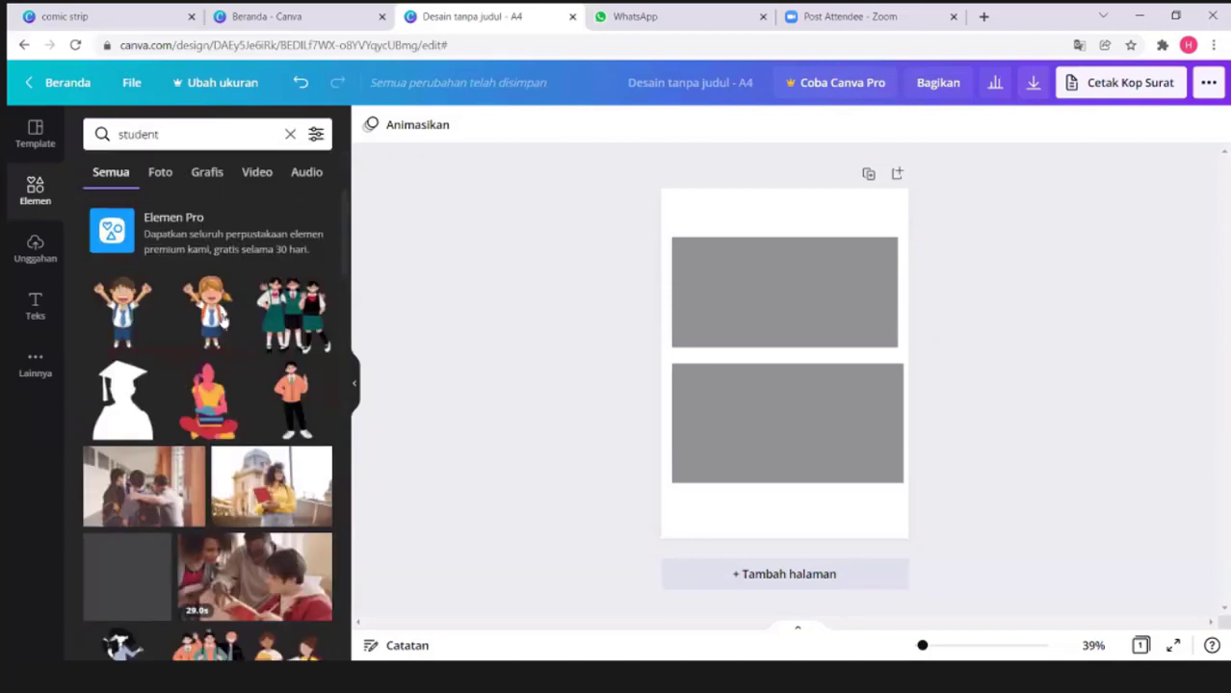
left_click(223, 320)
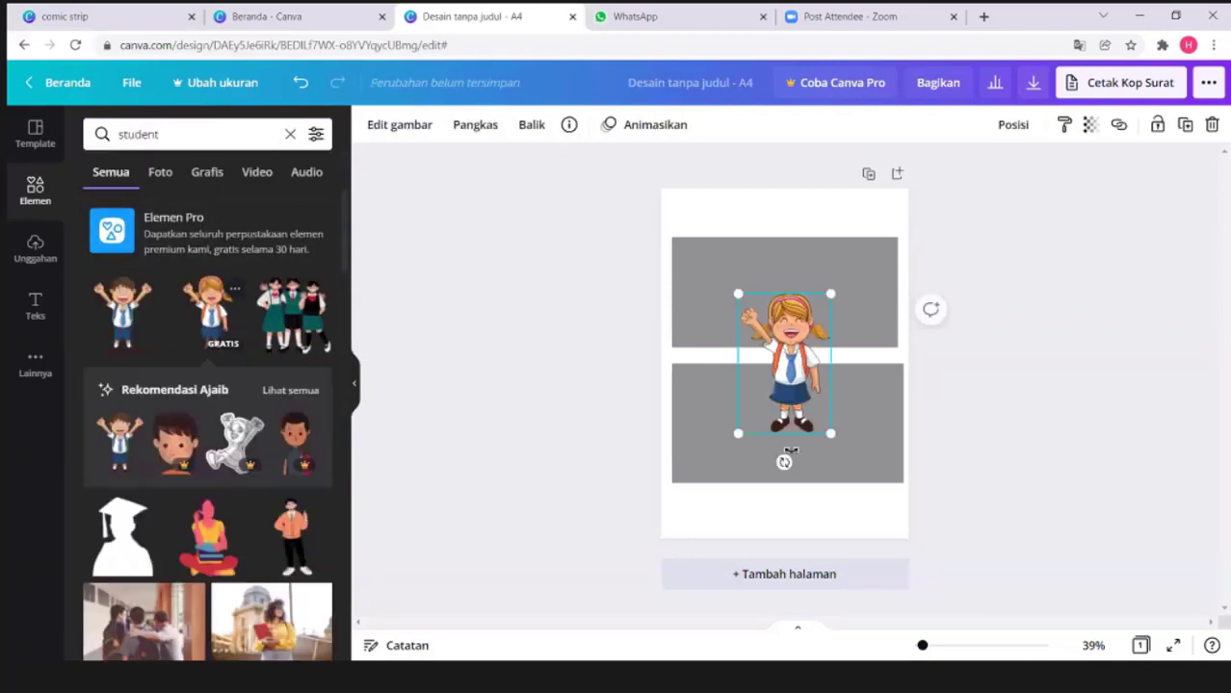
Shrink the schoolgirl graphic to fit inside the upper grey panel and move it to the panel's right end.
left_click_drag(823, 424, 814, 399)
left_click_drag(826, 348, 875, 312)
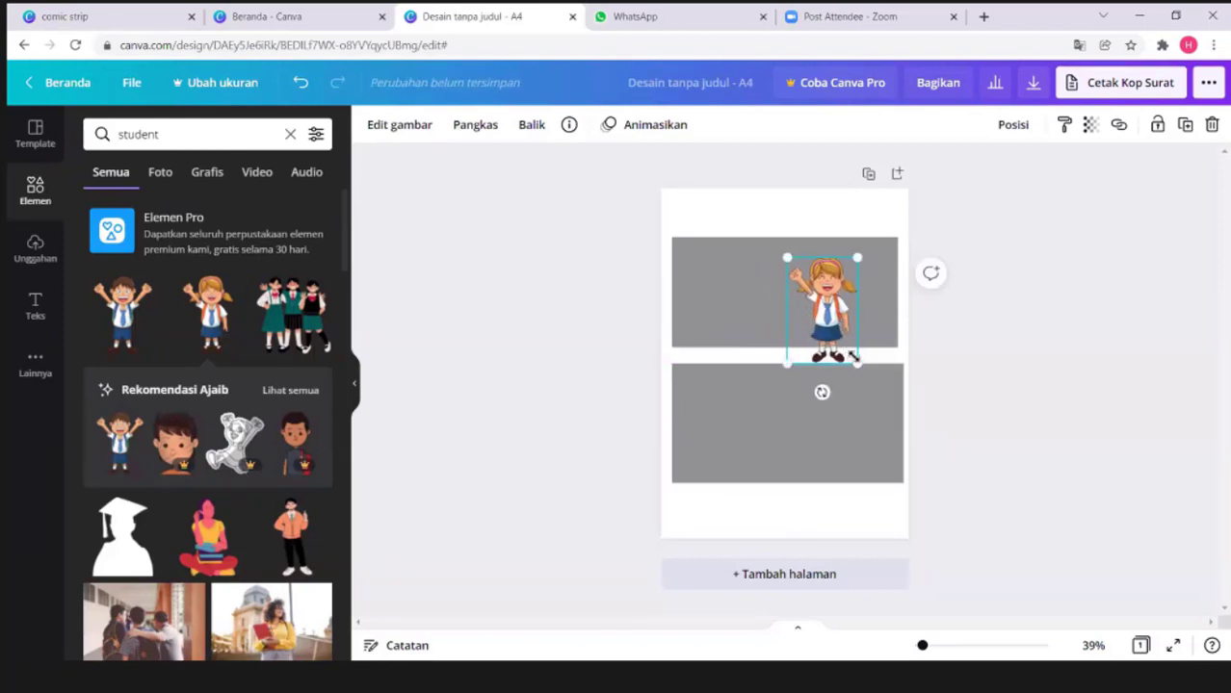
left_click_drag(853, 356, 878, 312)
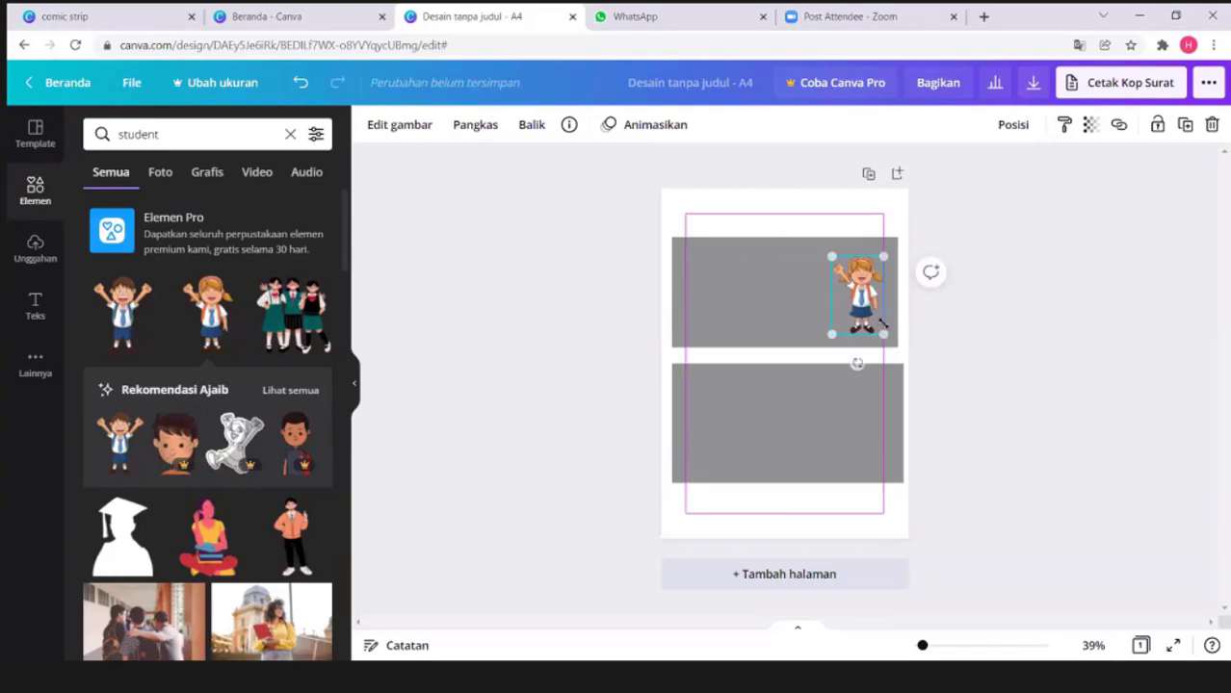
left_click_drag(875, 312, 881, 319)
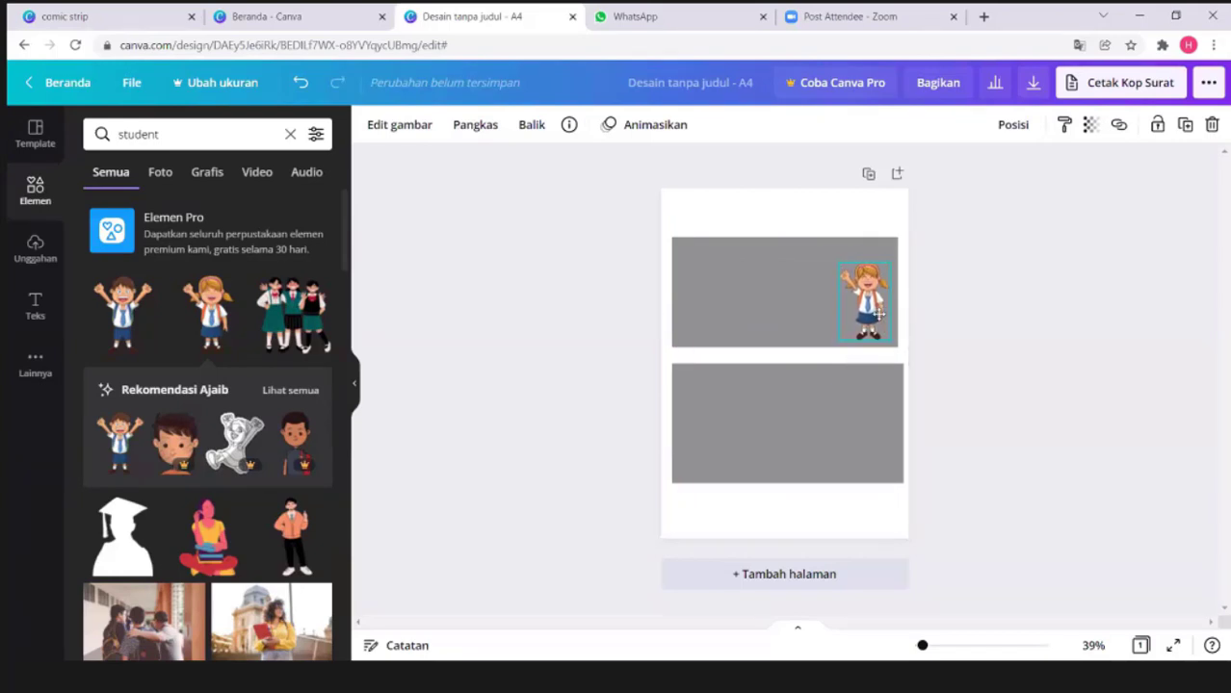
Add the teacher-with-blackboard graphic in the upper panel's top left corner and shift the schoolgirl to its bottom right corner.
left_click(290, 134)
left_click_drag(788, 389, 833, 392)
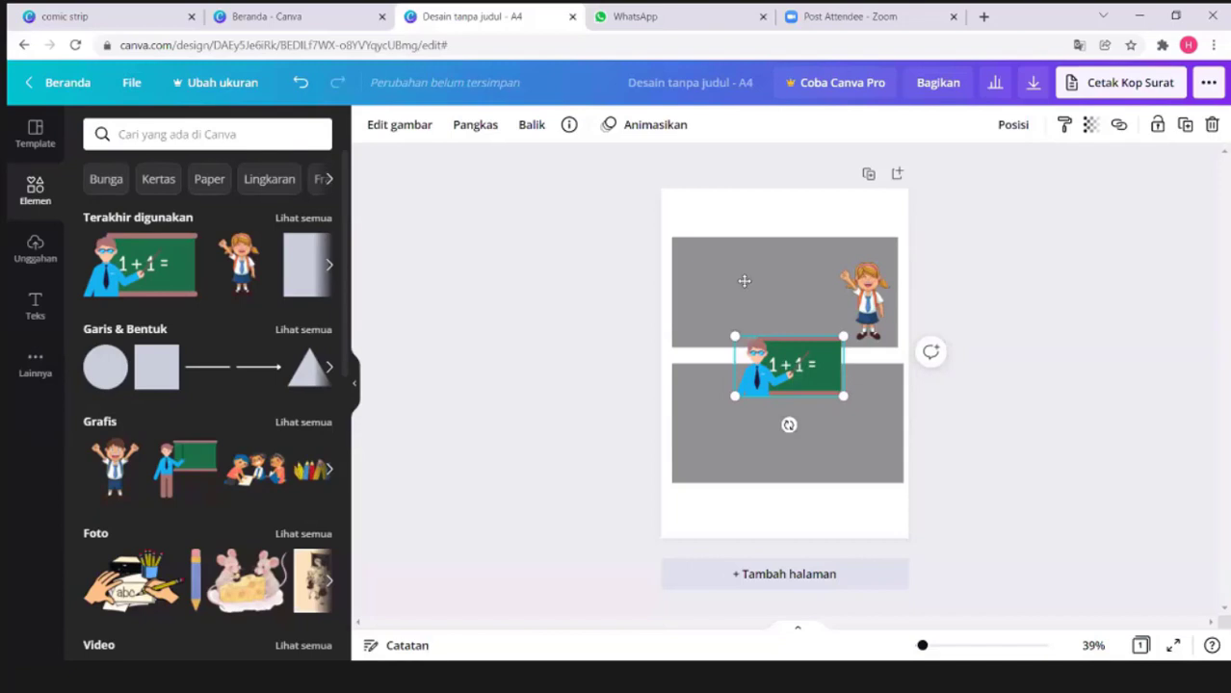
left_click_drag(744, 280, 747, 285)
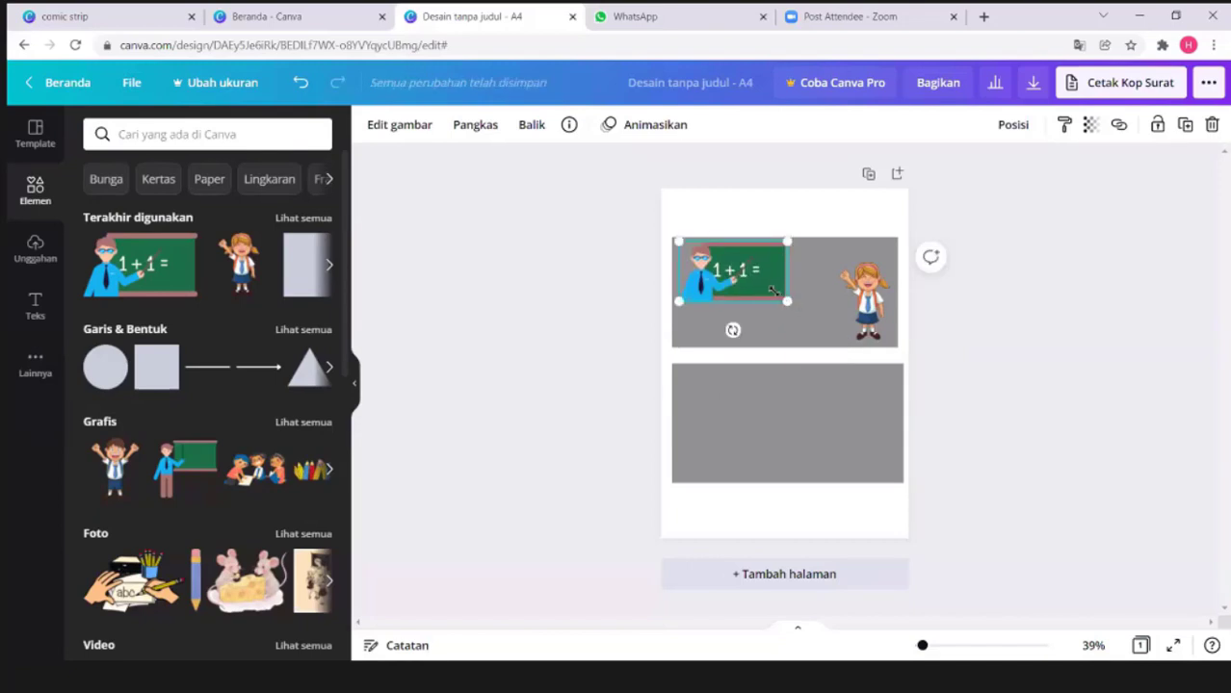
left_click_drag(772, 291, 885, 329)
left_click(873, 330)
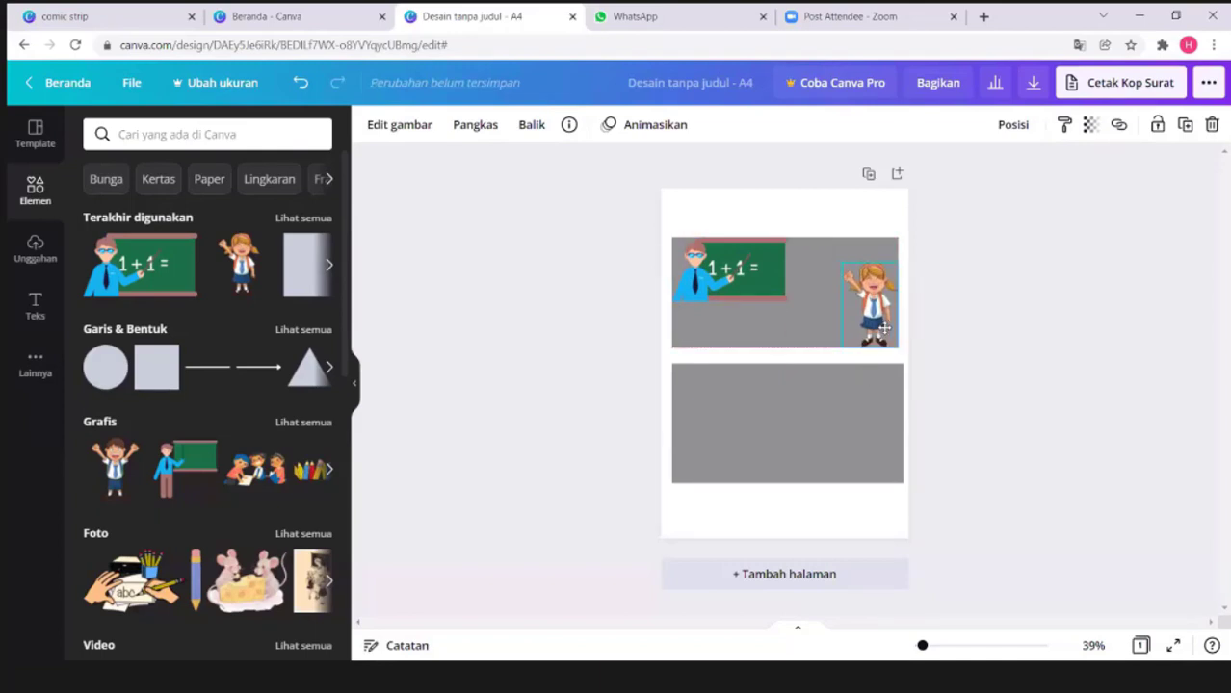
left_click(732, 339)
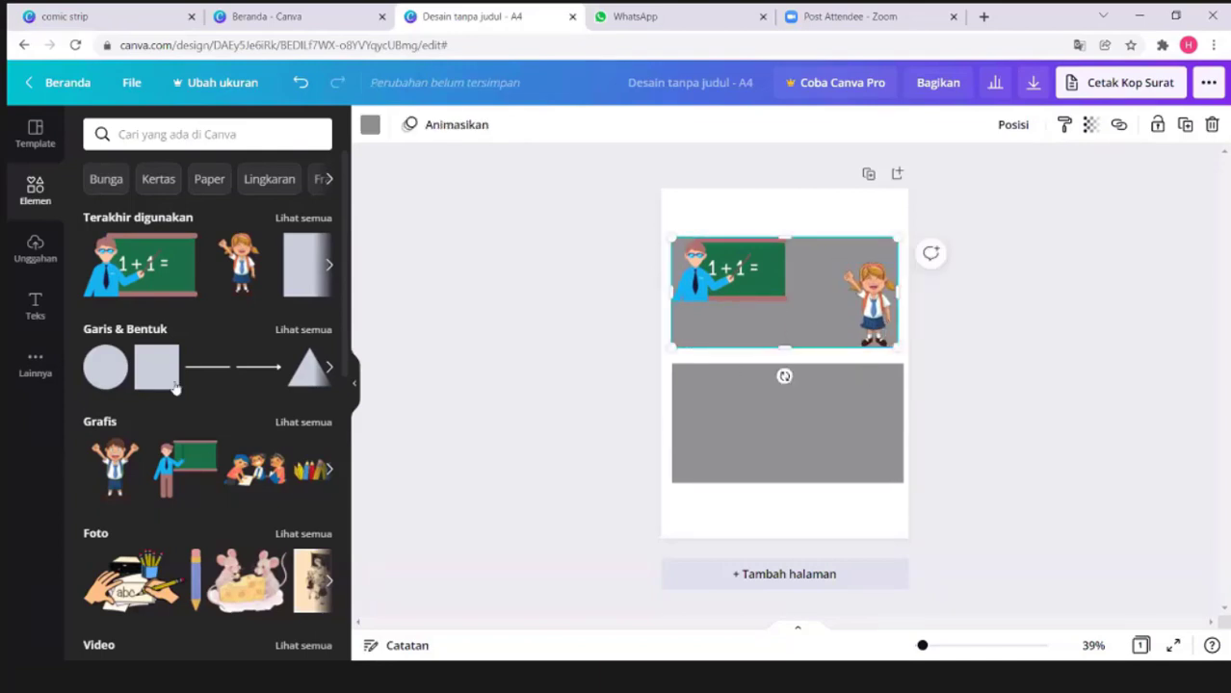
Search the elements for "comic" and add the rectangular speech bubble whose tail points down to the left.
left_click(177, 135)
type("com")
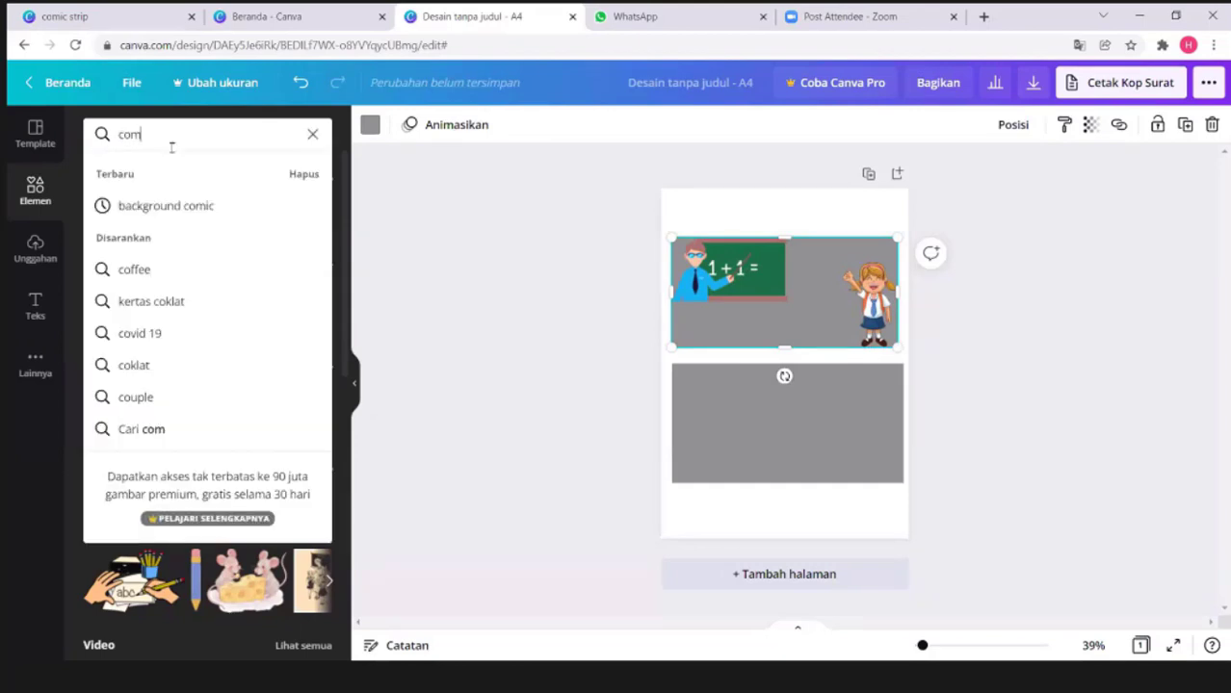
type("ic")
key("Return")
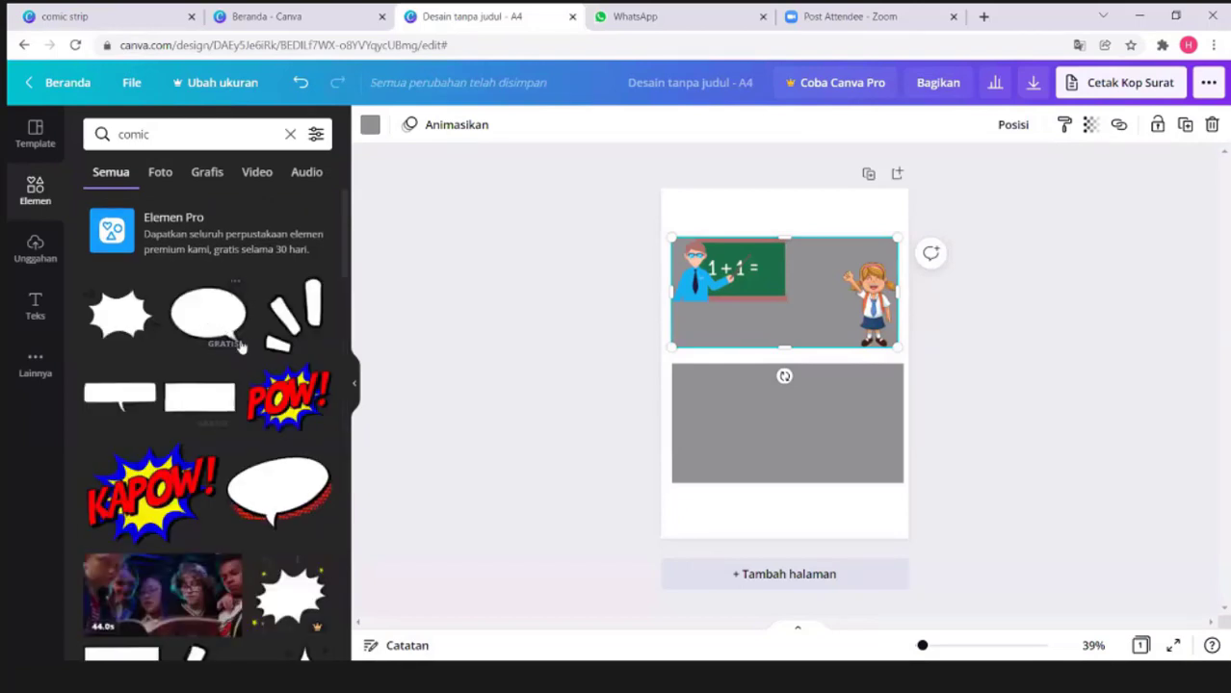
scroll(216, 513, "down", 2)
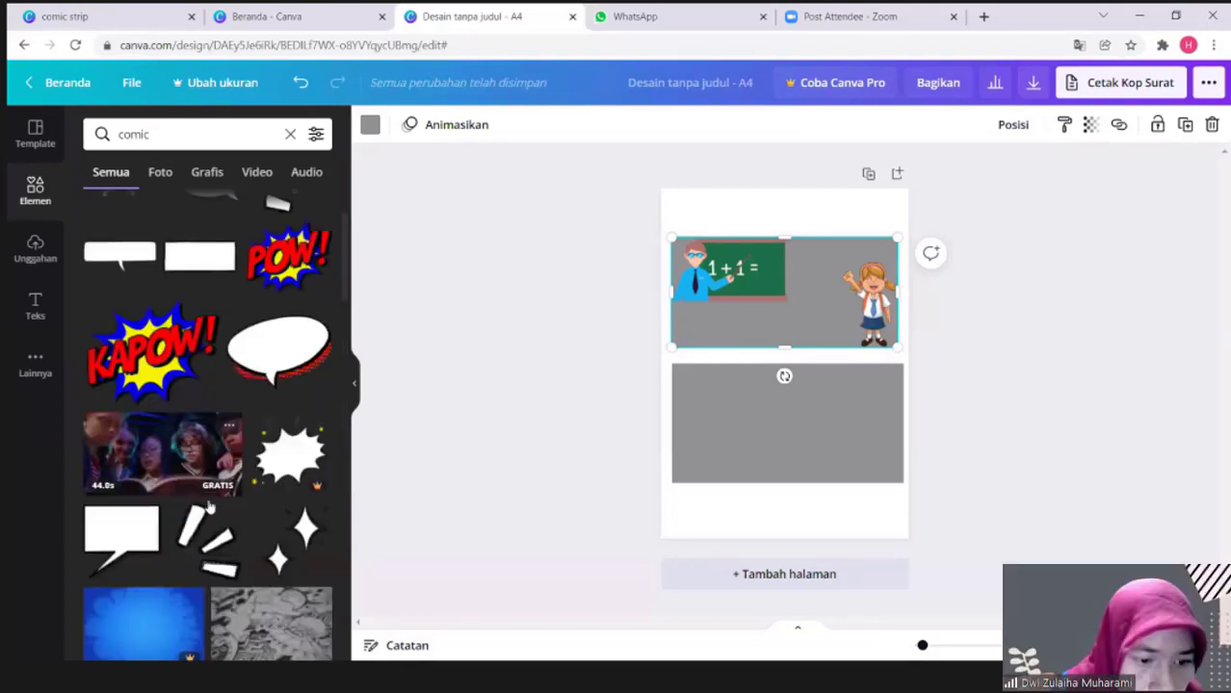
scroll(216, 501, "down", 2)
left_click(120, 361)
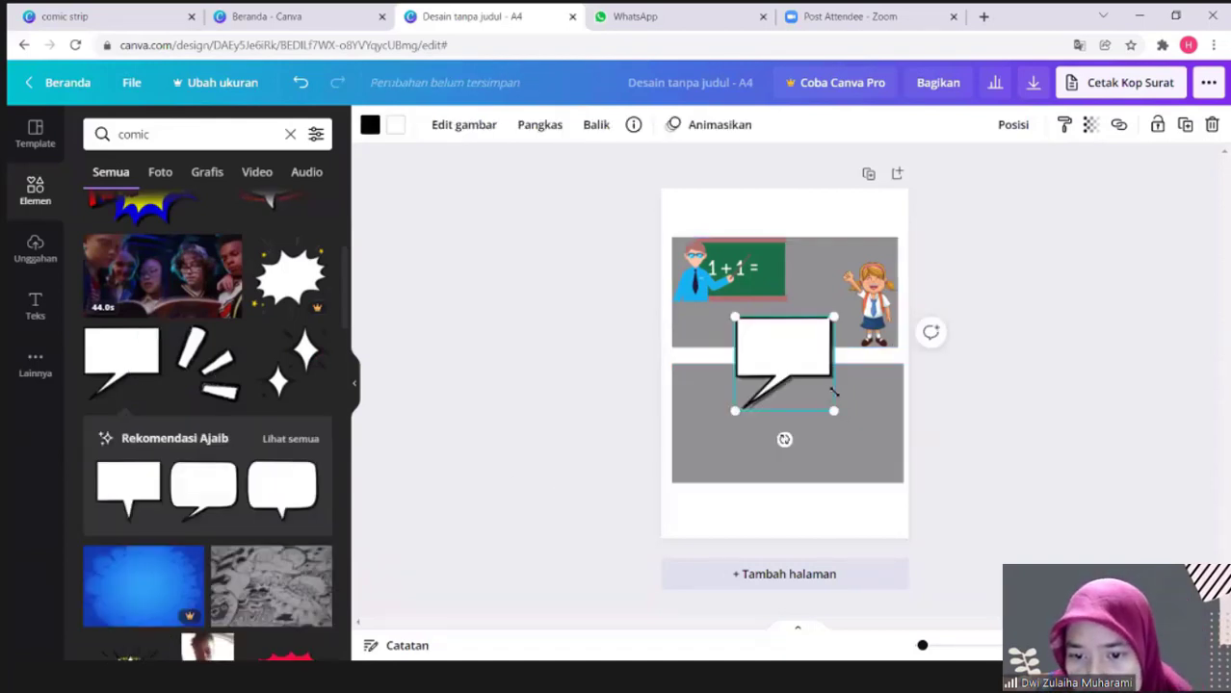
Shrink the speech bubble and place it above the upper panel with its tail pointing at the teacher.
left_click_drag(834, 410, 823, 399)
left_click_drag(788, 329, 736, 227)
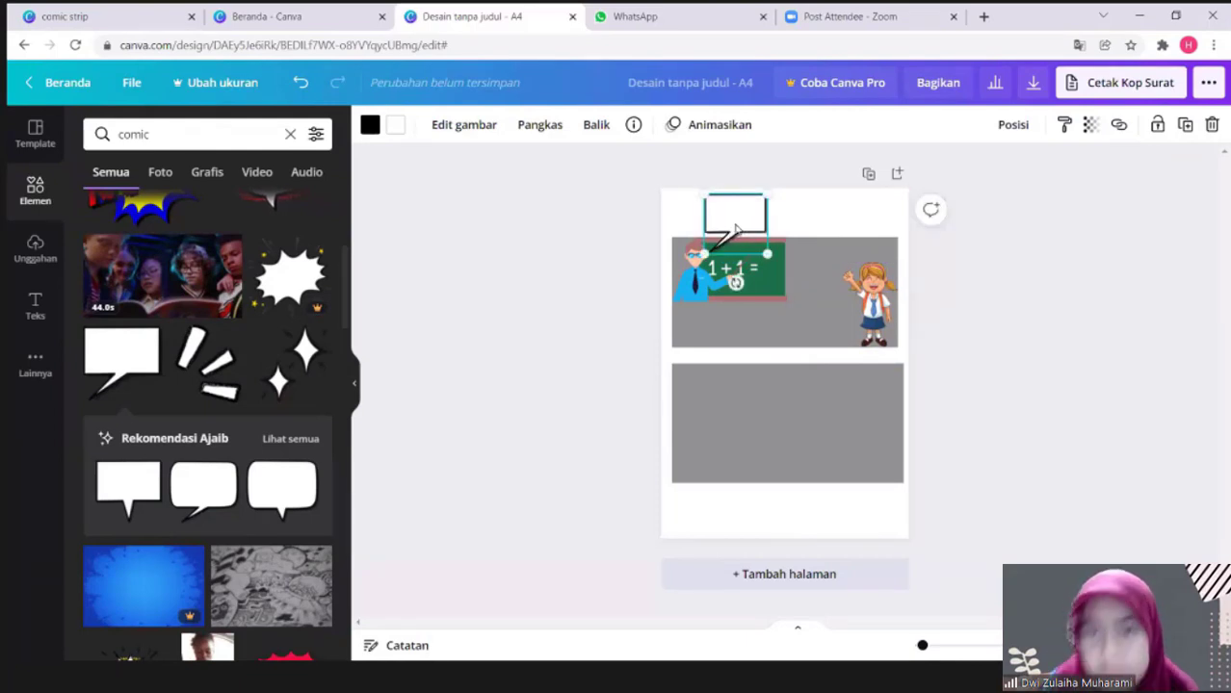
left_click(672, 220)
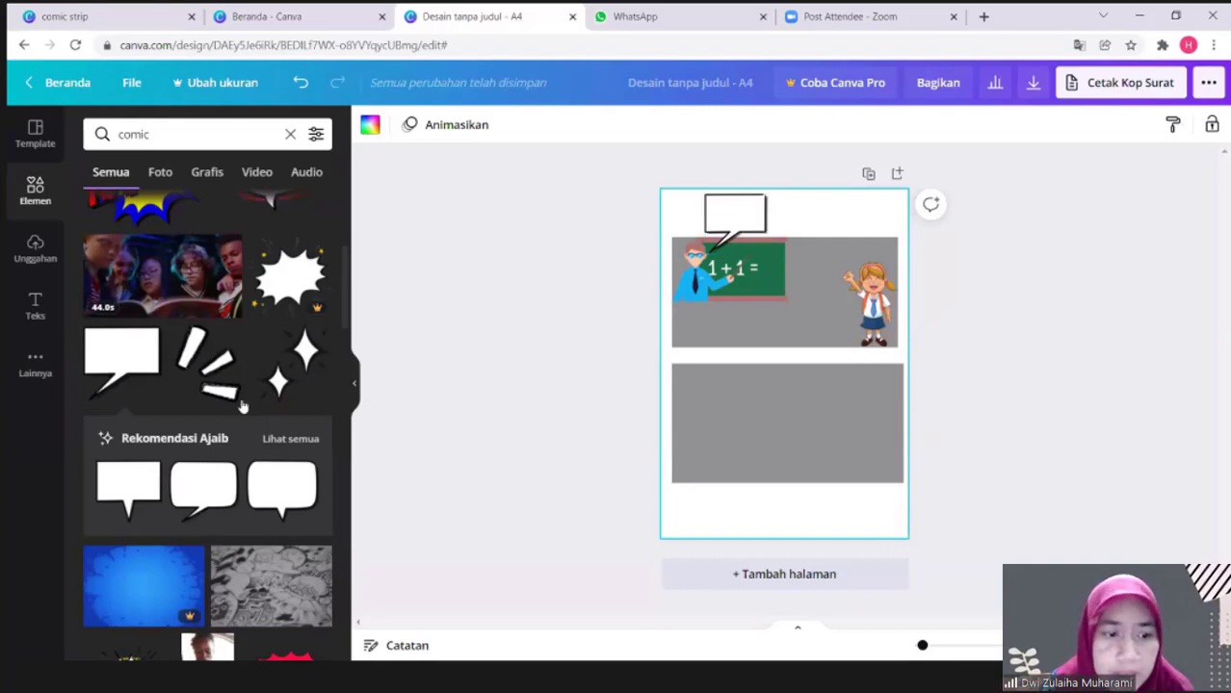
scroll(244, 405, "down", 1)
scroll(231, 386, "up", 4)
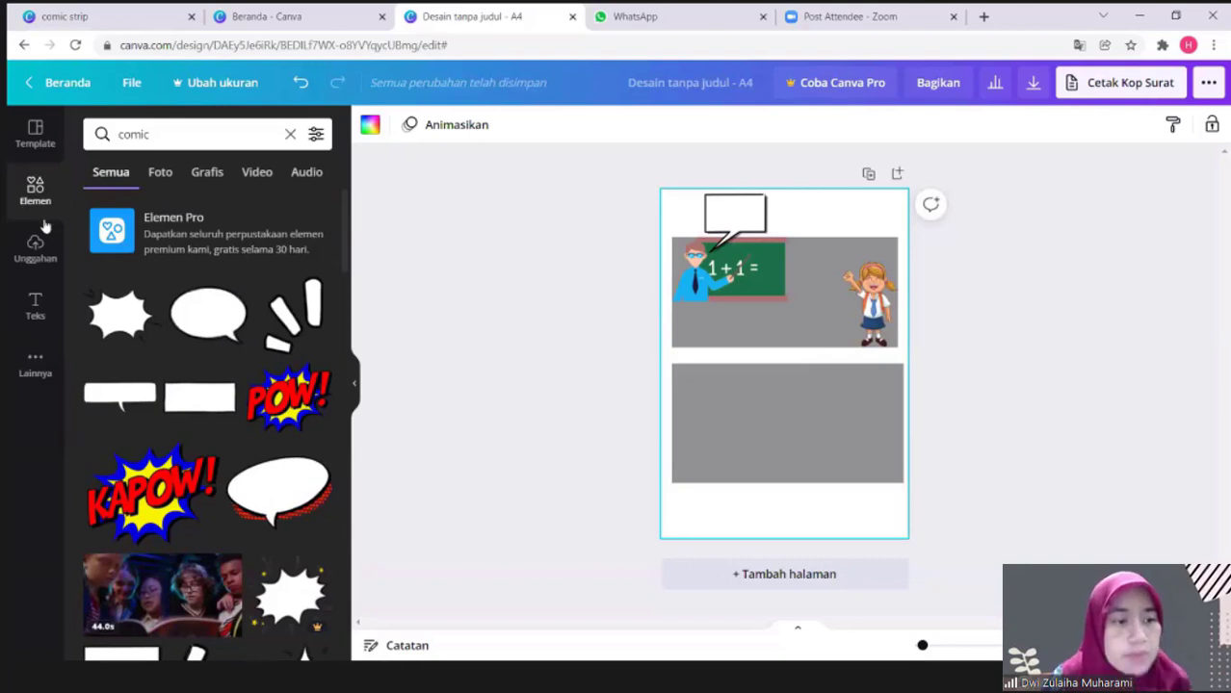
Add a body text box reading "Siapa yang tahu hasil penjumlahan ini?" and place it inside the teacher's speech bubble.
left_click(726, 225)
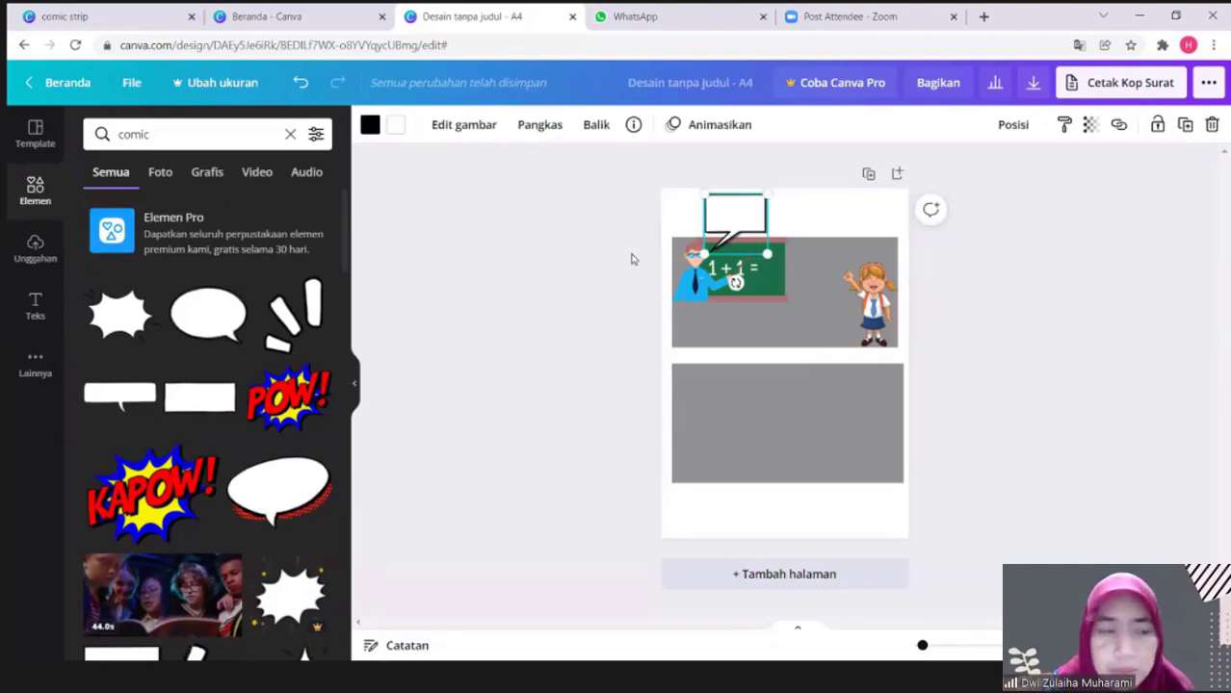
left_click(32, 310)
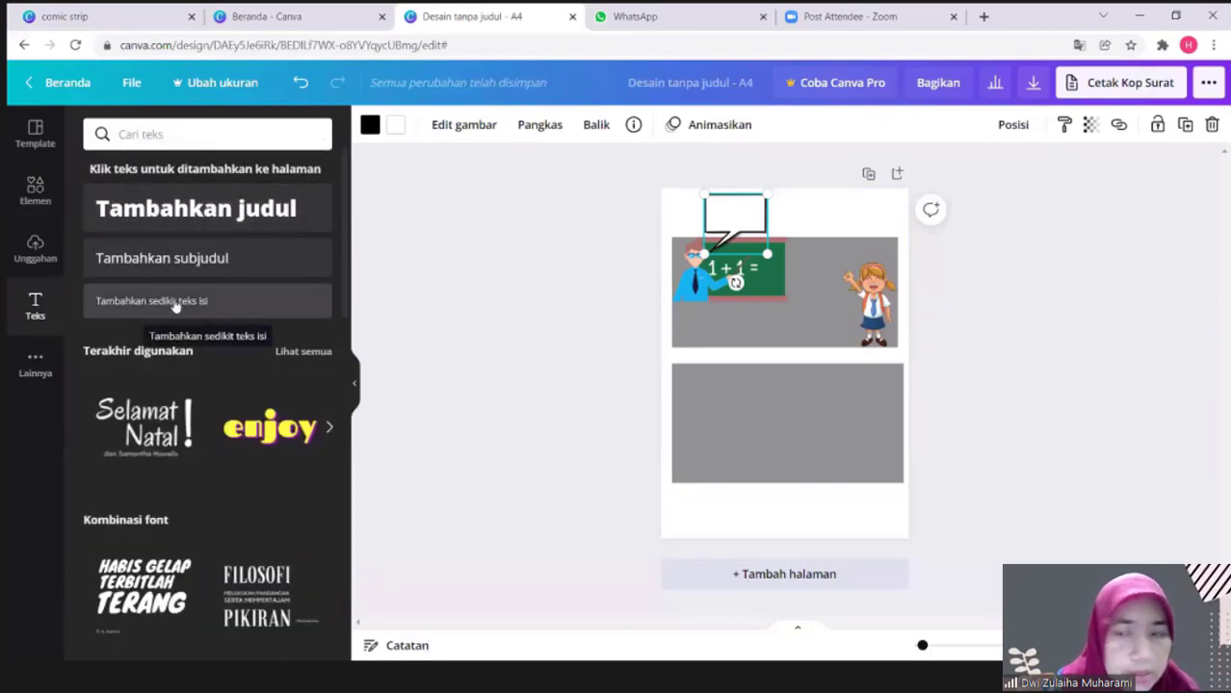
left_click(174, 305)
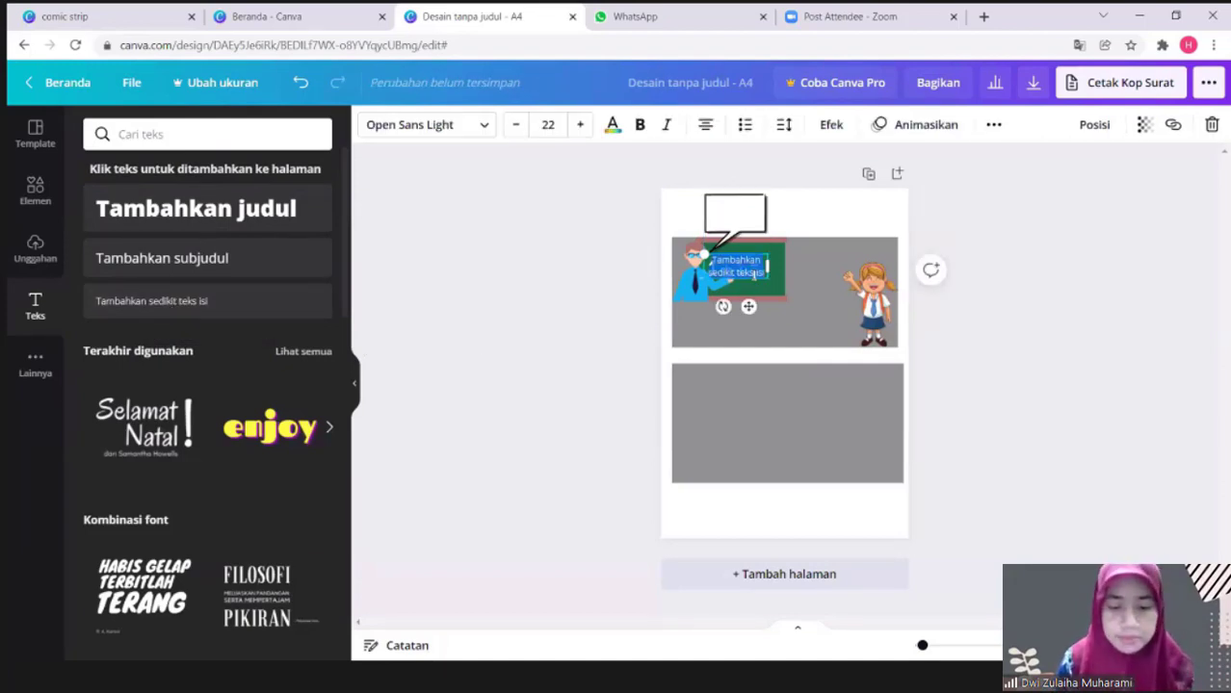
type("1 + 1 =")
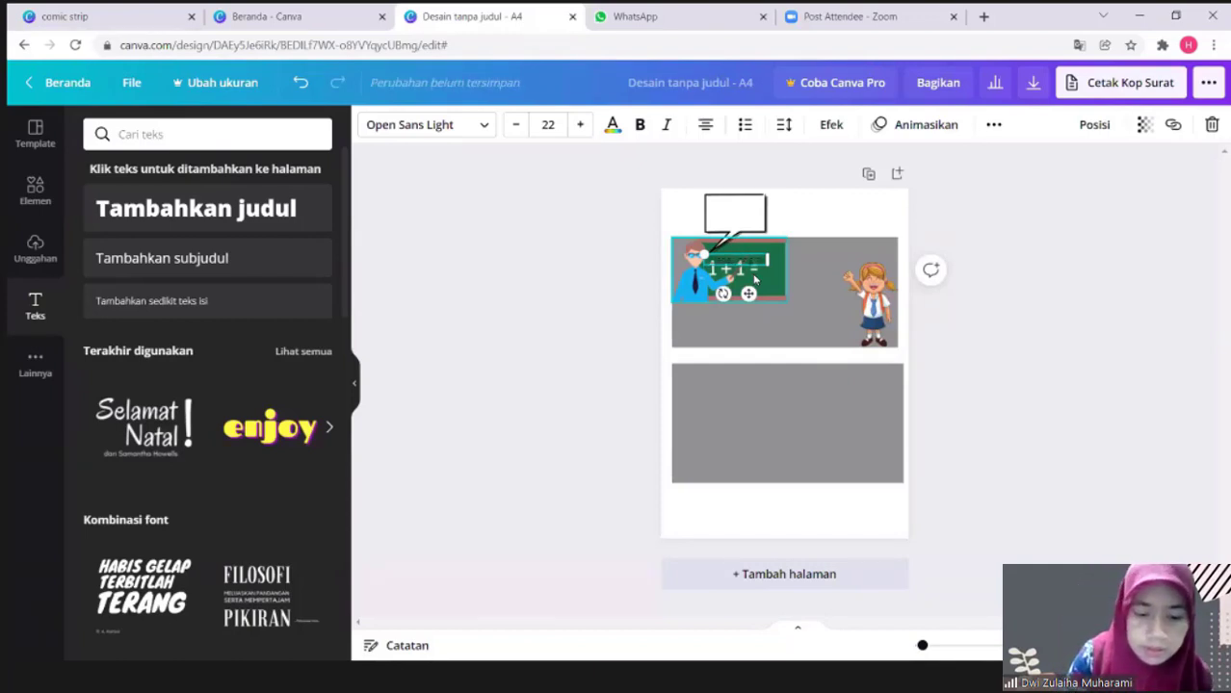
type("sa")
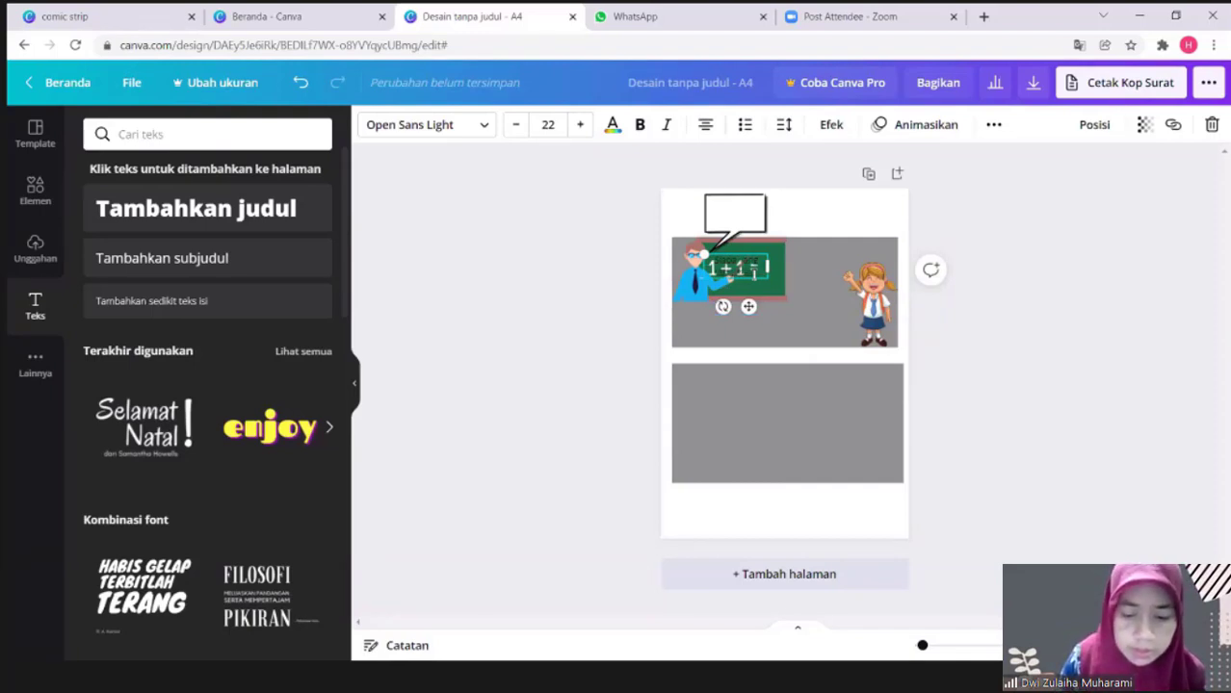
type("ab")
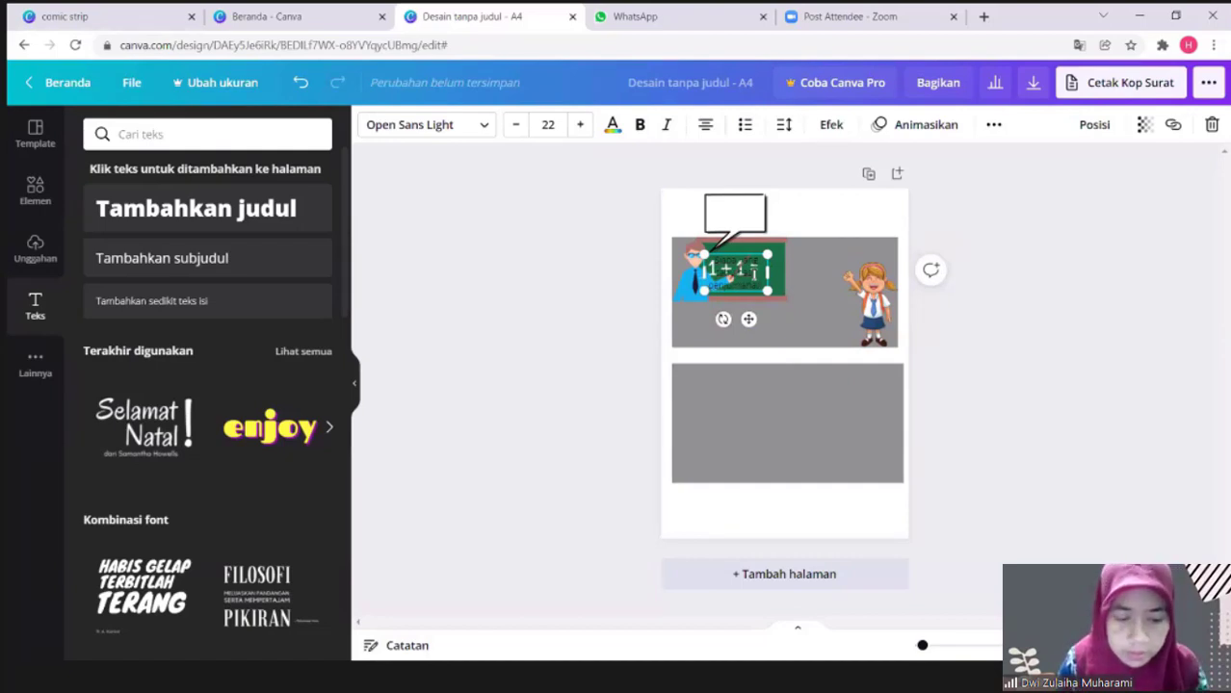
type("ab")
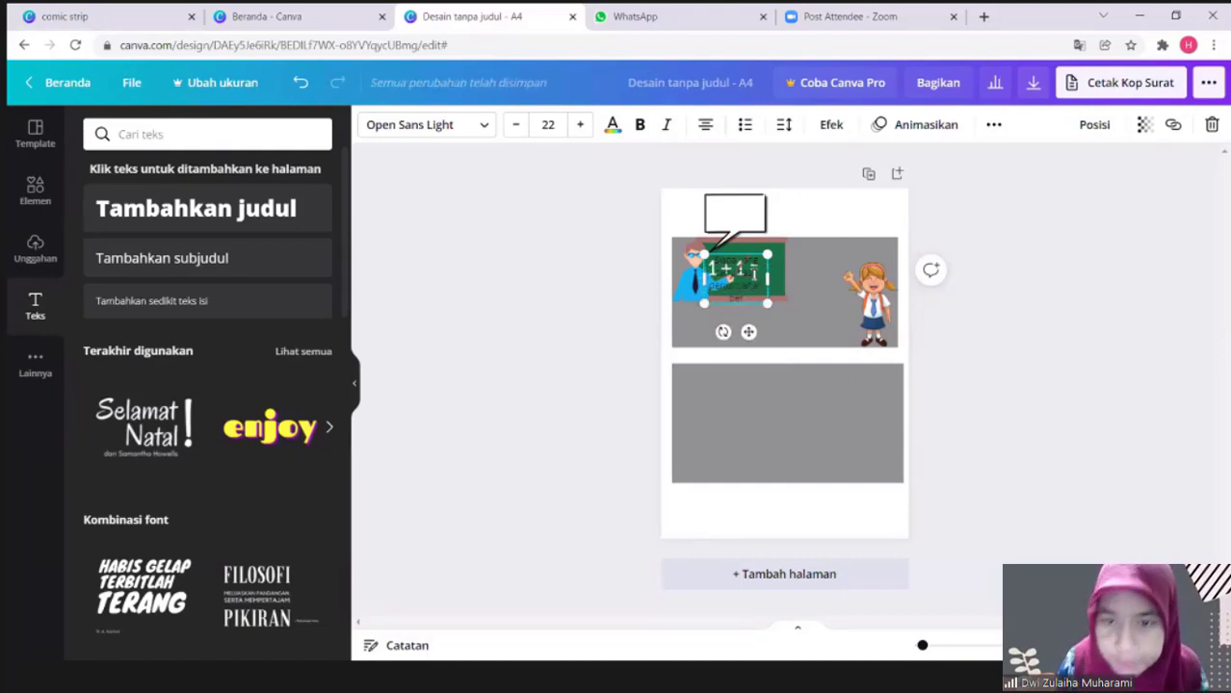
key("BackSpace")
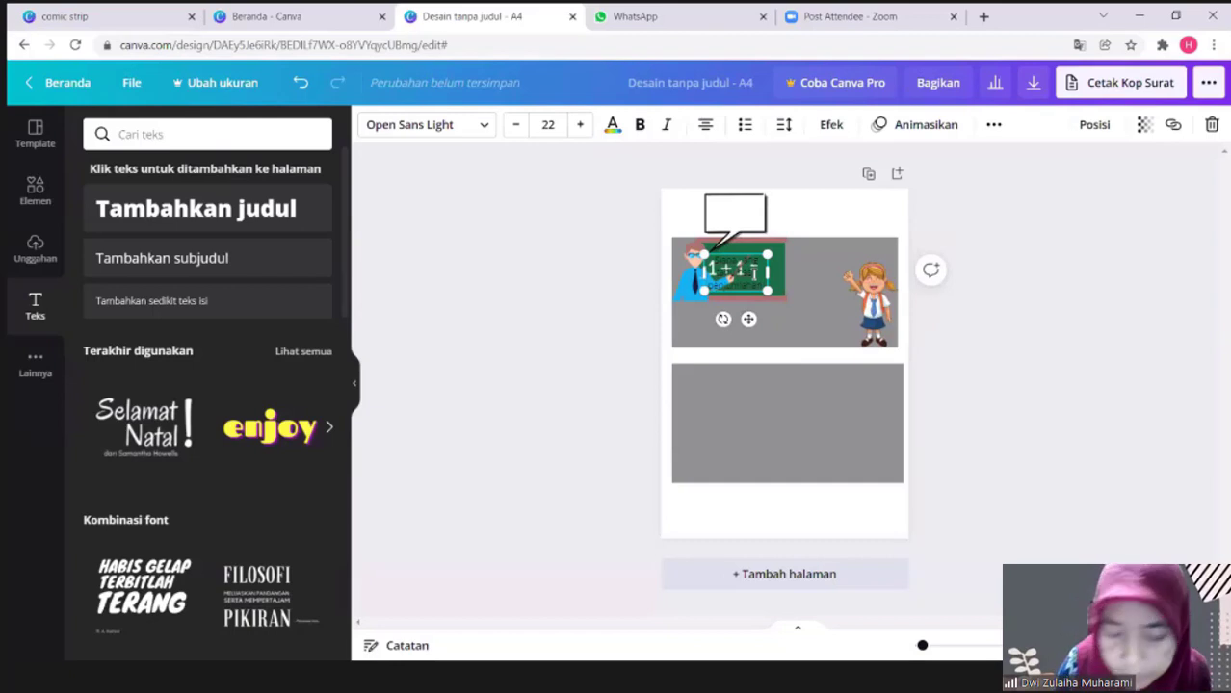
key("Return")
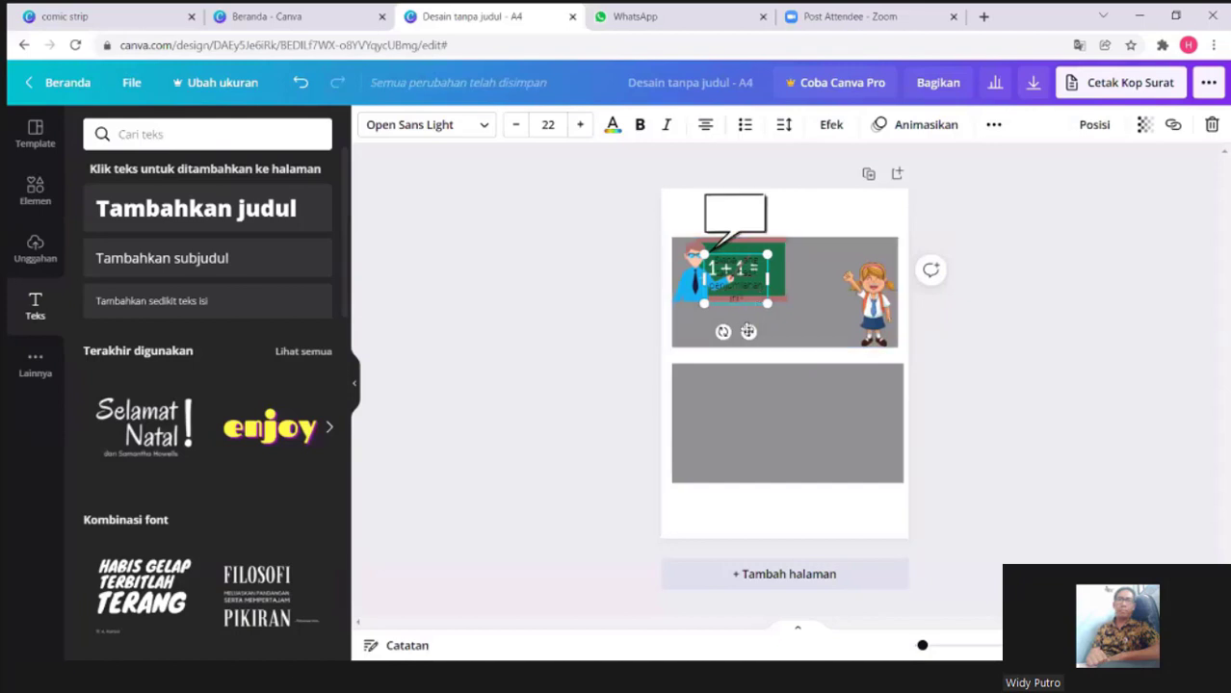
left_click_drag(748, 331, 710, 204)
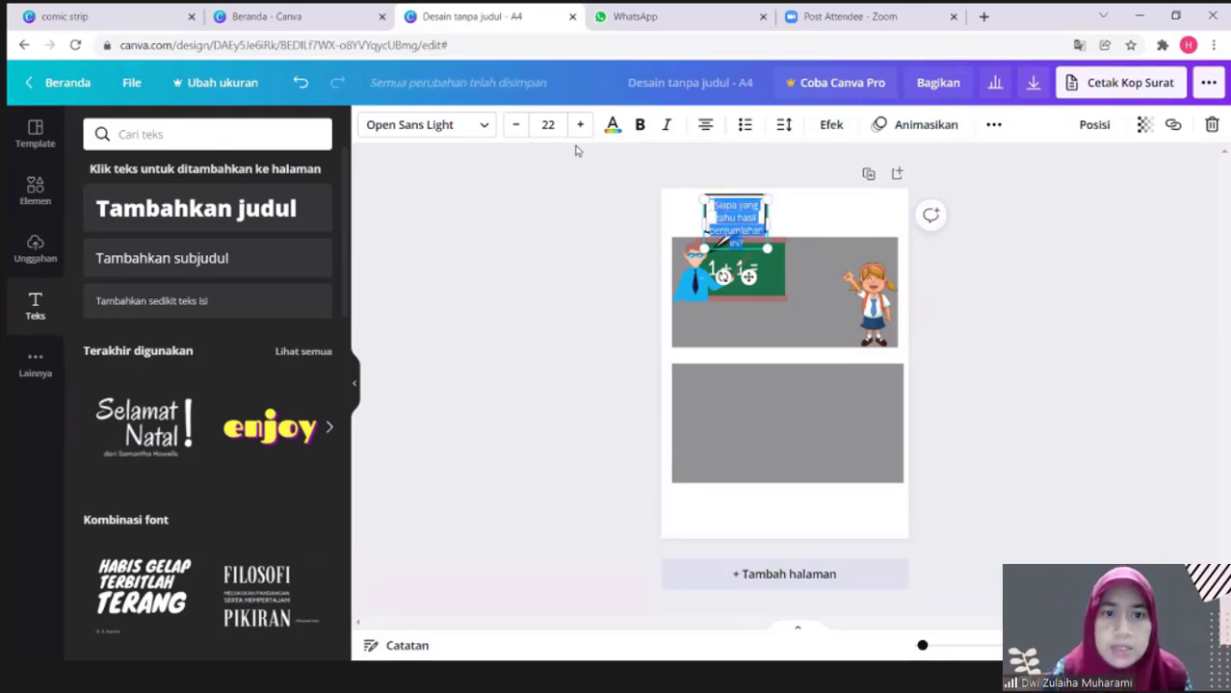
left_click(478, 129)
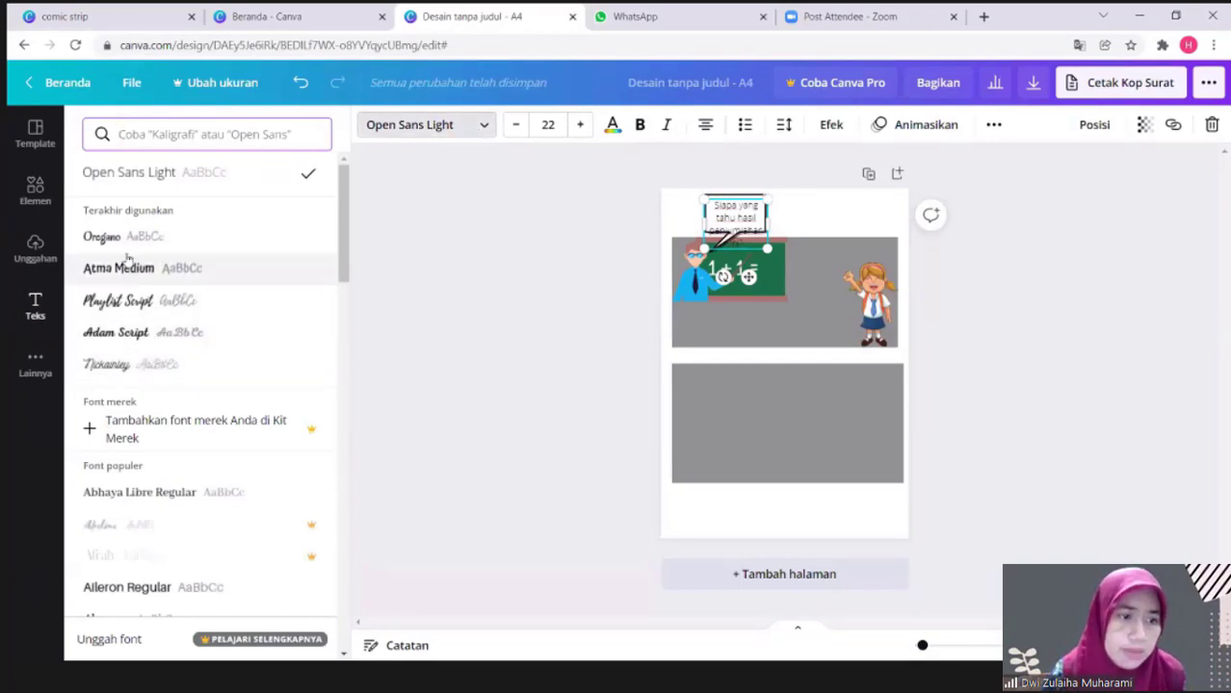
scroll(130, 383, "down", 3)
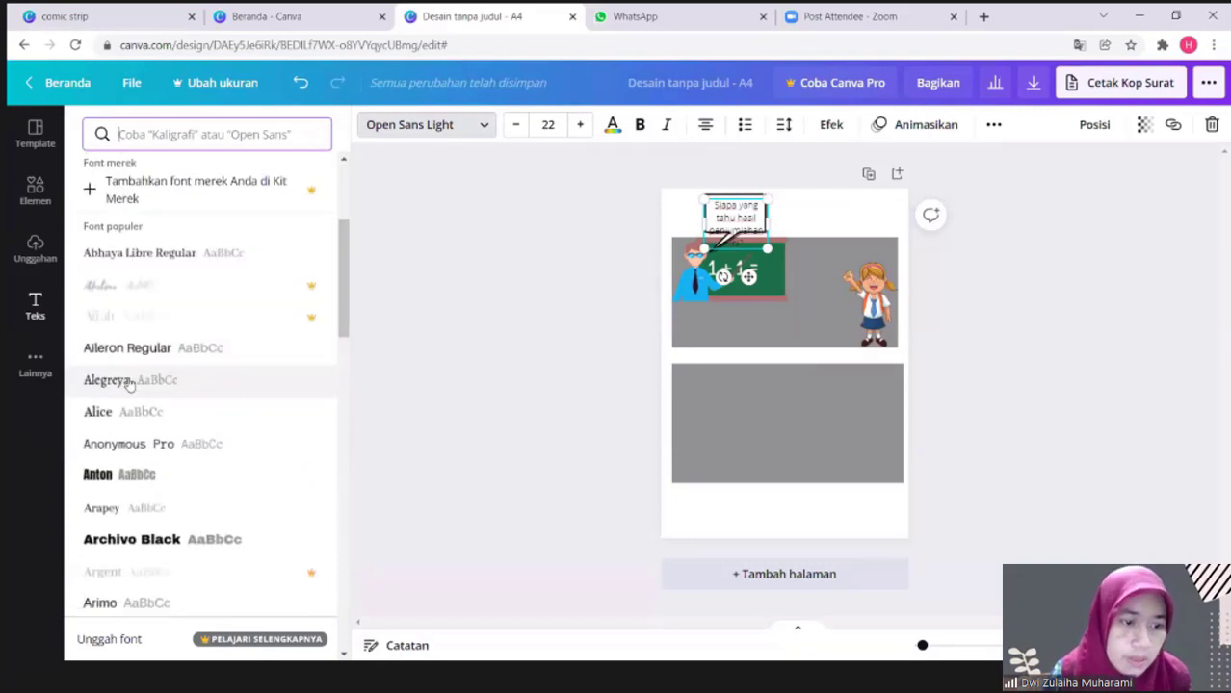
scroll(116, 436, "up", 2)
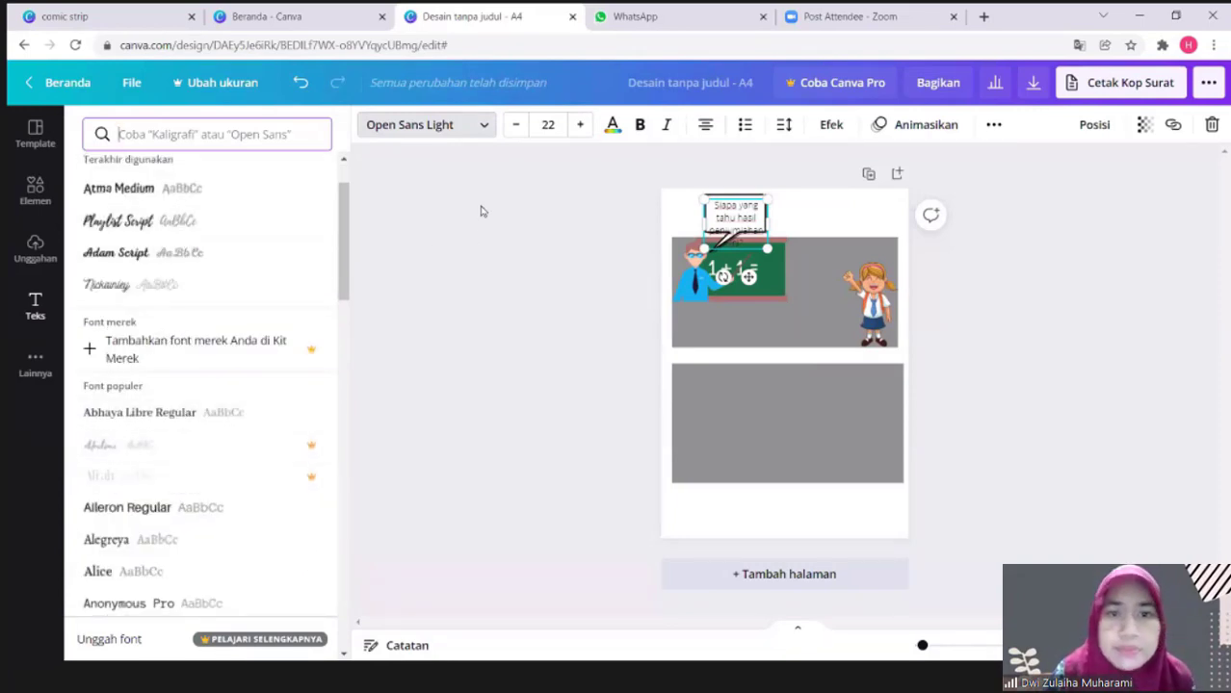
Reduce the font size of the teacher's bubble text to 17.
left_click(516, 125)
left_click(516, 125)
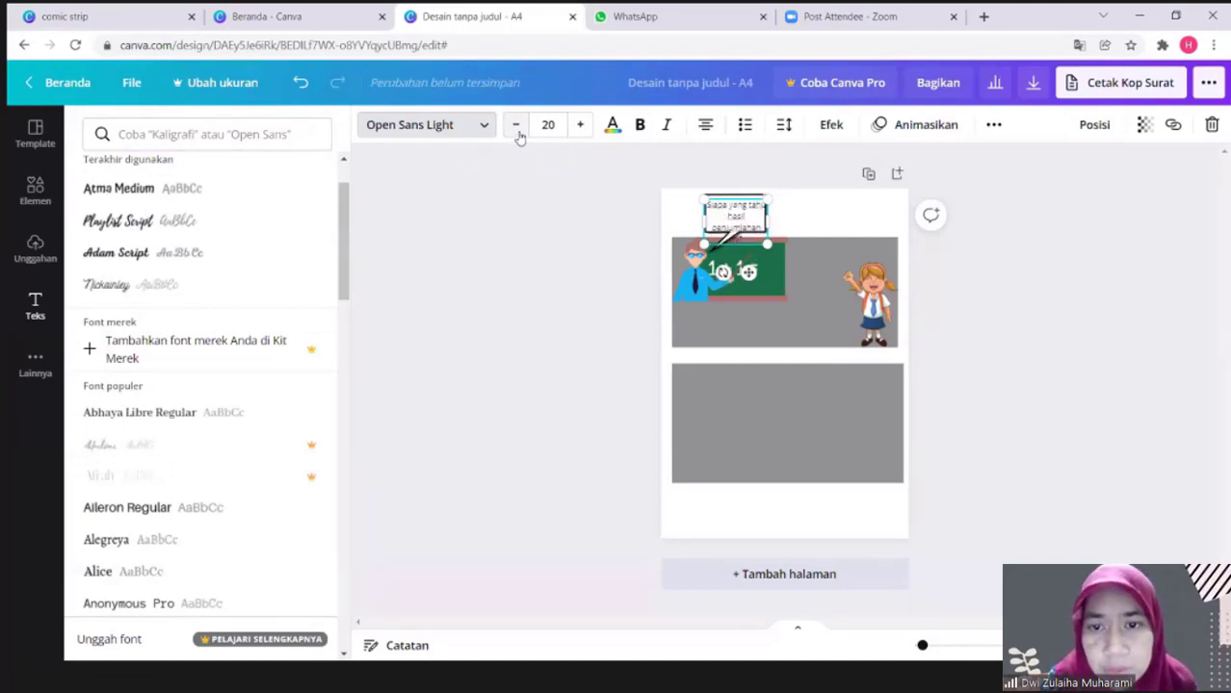
left_click(518, 133)
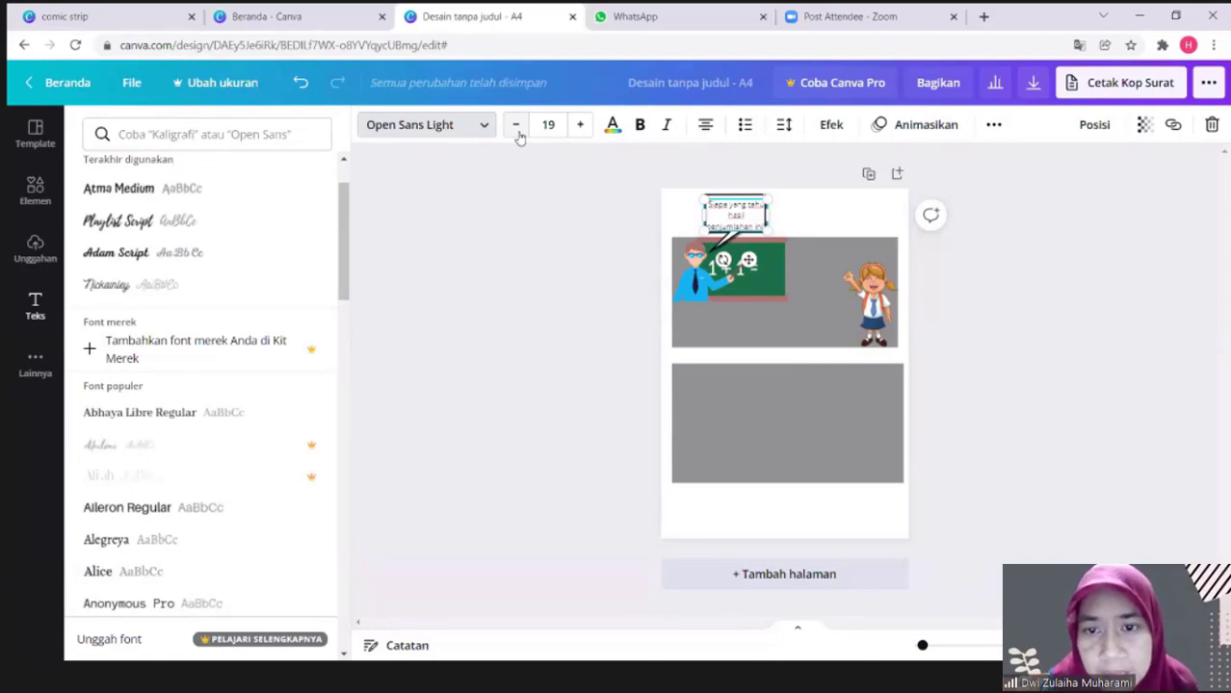
left_click(518, 130)
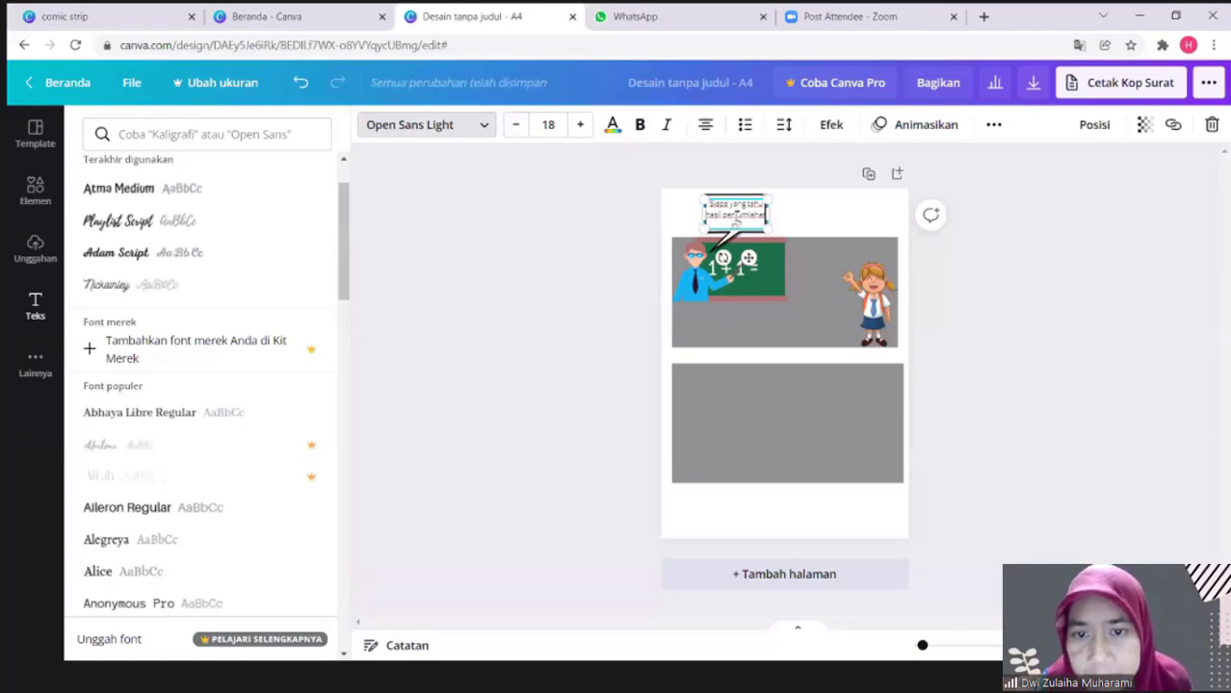
left_click(518, 130)
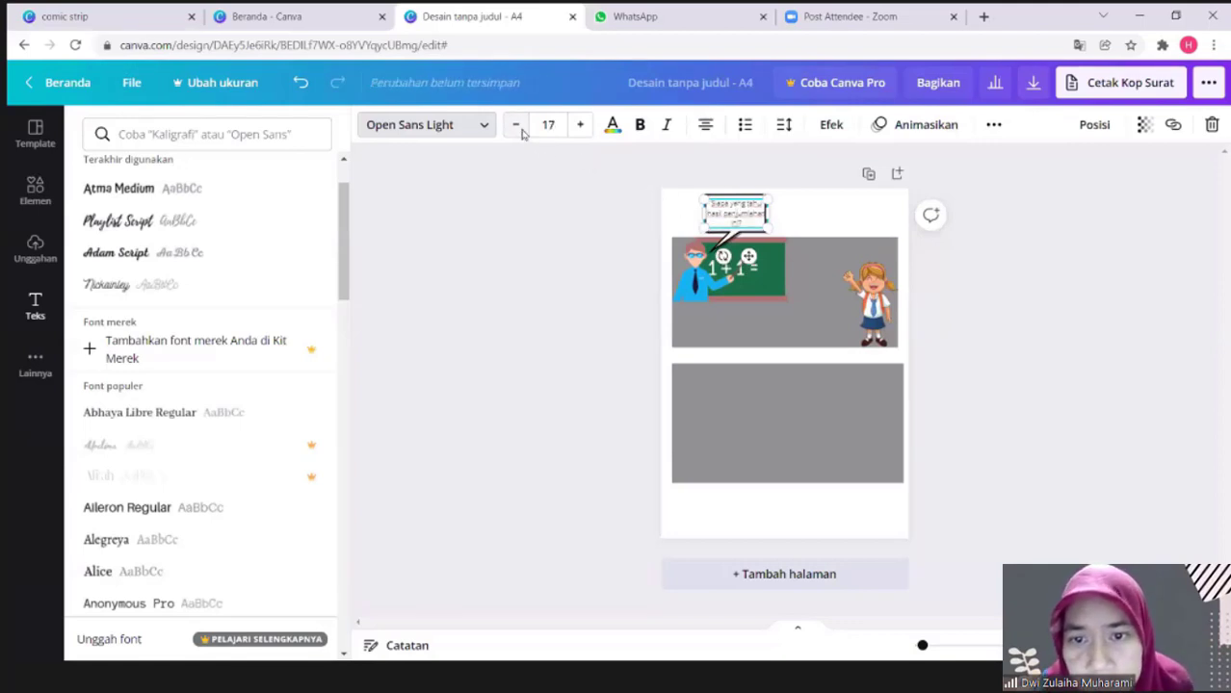
left_click(796, 227)
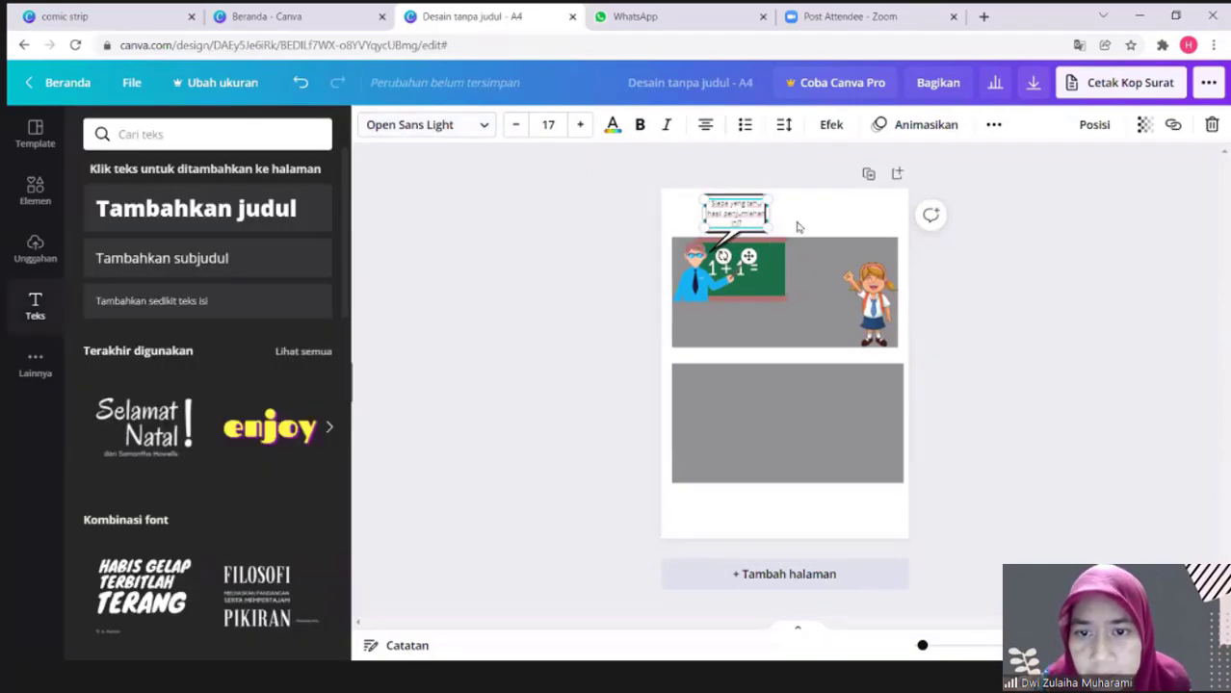
Make the whole text in the teacher's speech bubble bold.
left_click(612, 133)
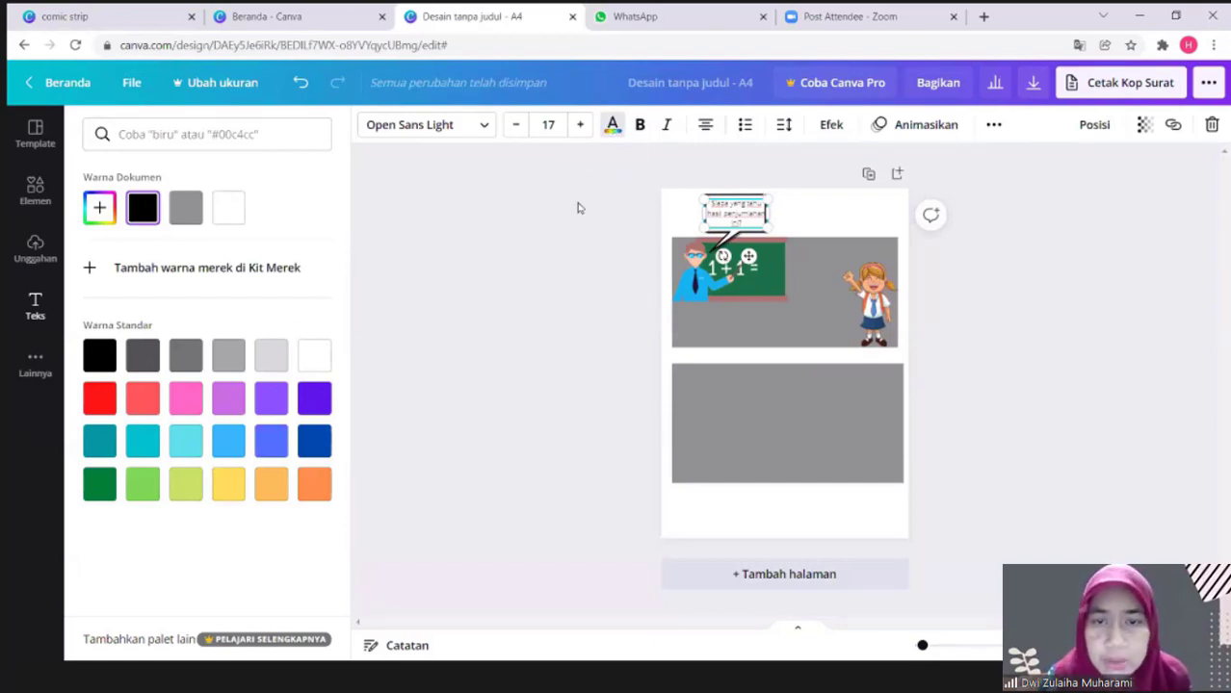
left_click(640, 126)
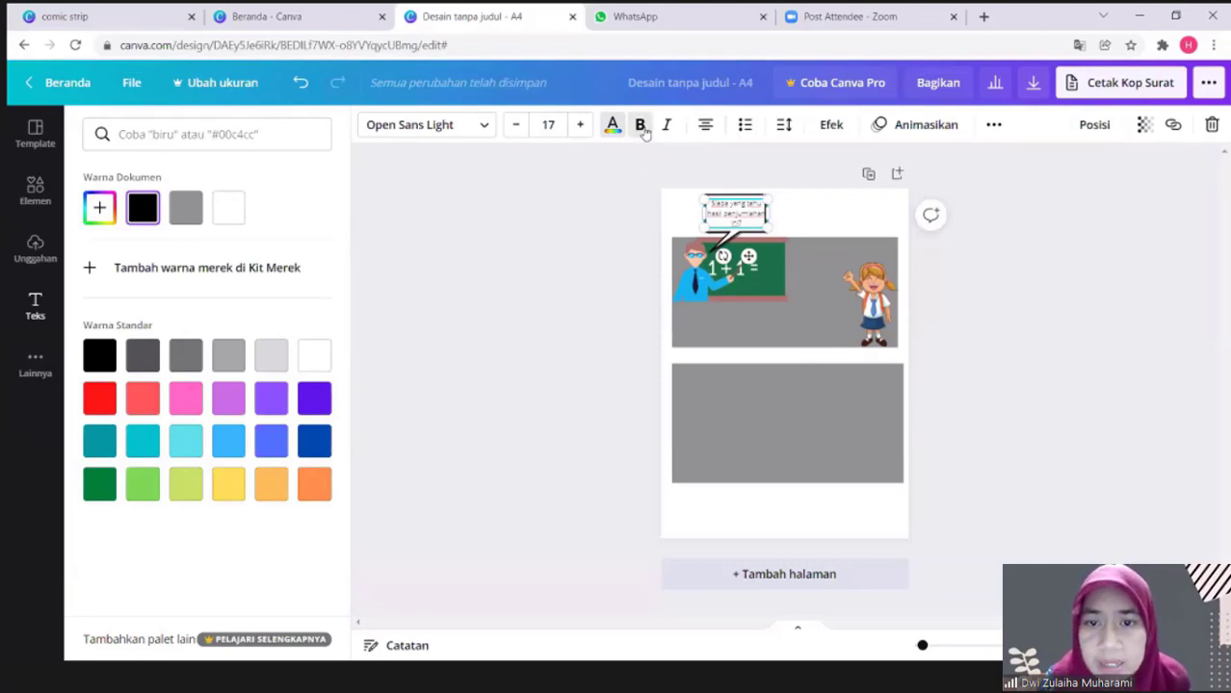
left_click(617, 239)
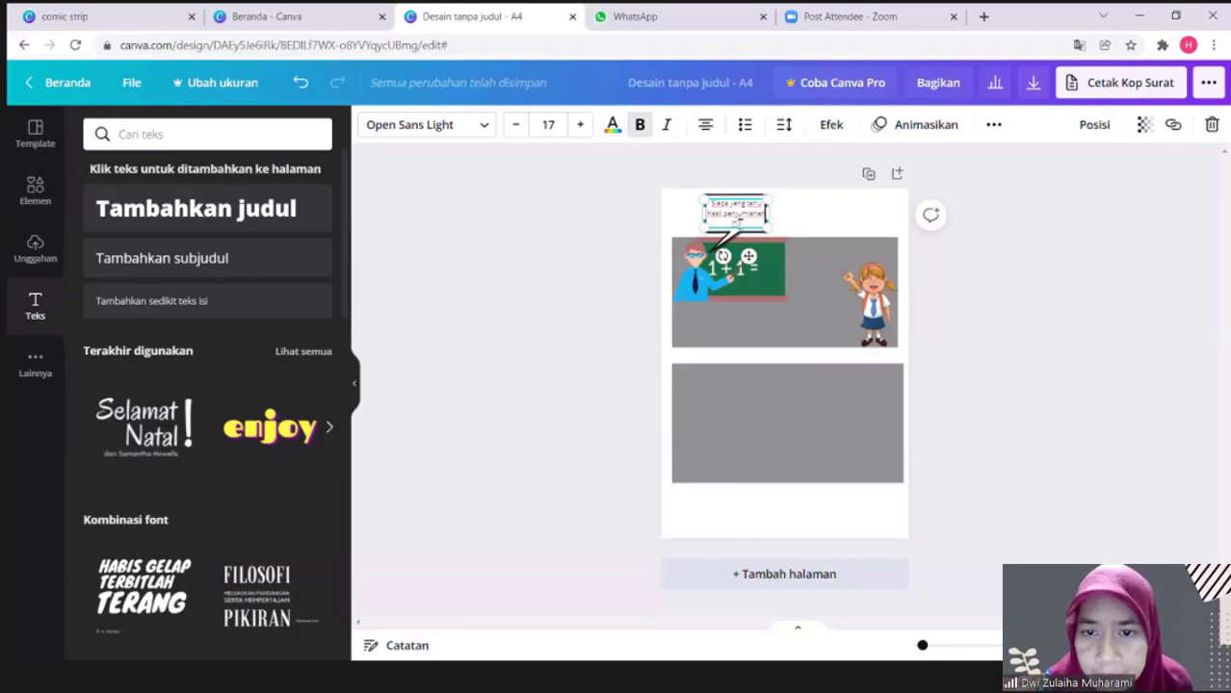
double_click(741, 217)
triple_click(712, 206)
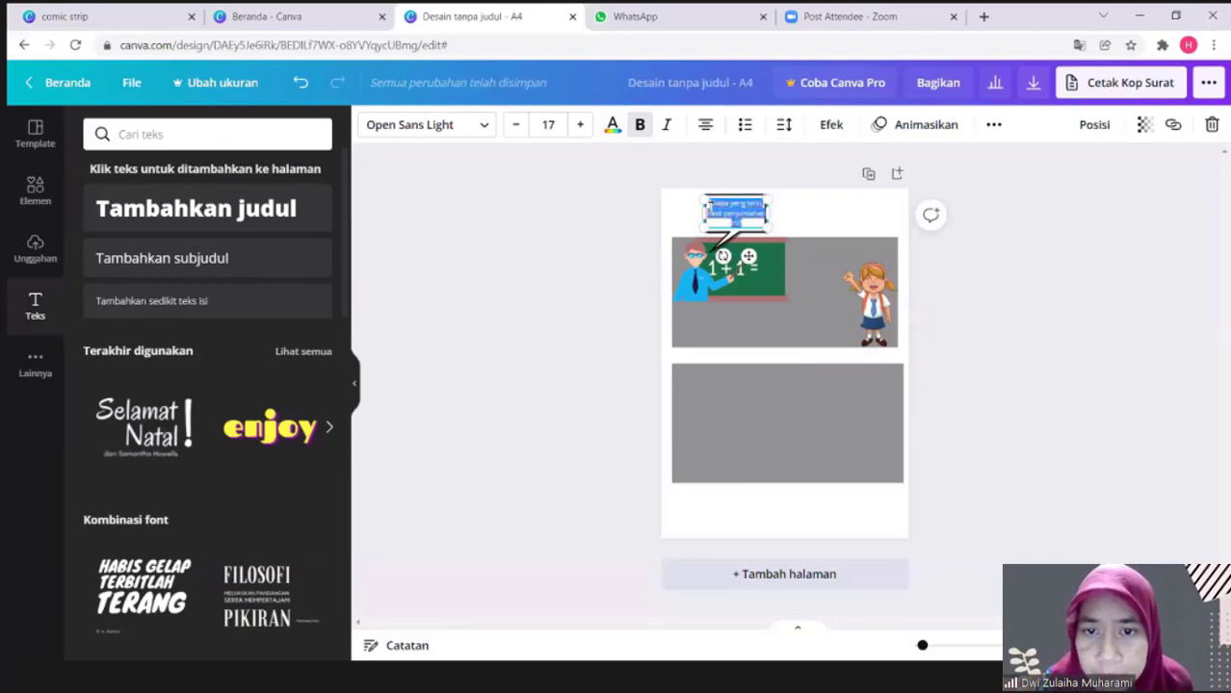
left_click(640, 127)
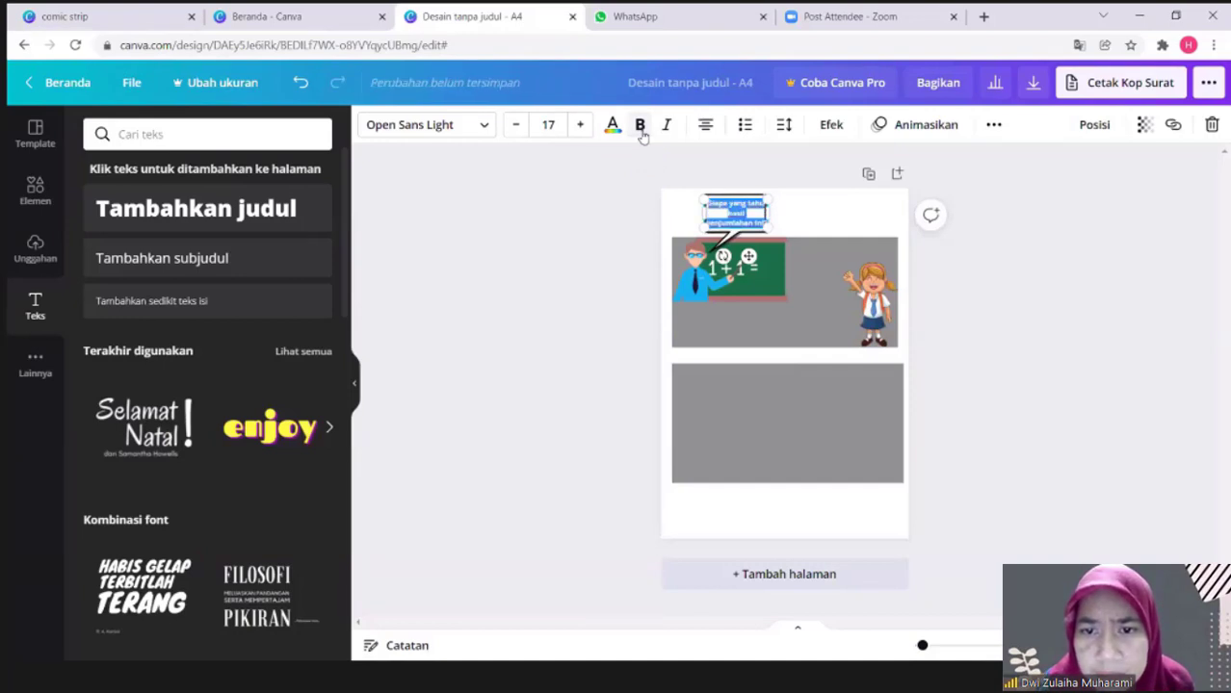
left_click(592, 190)
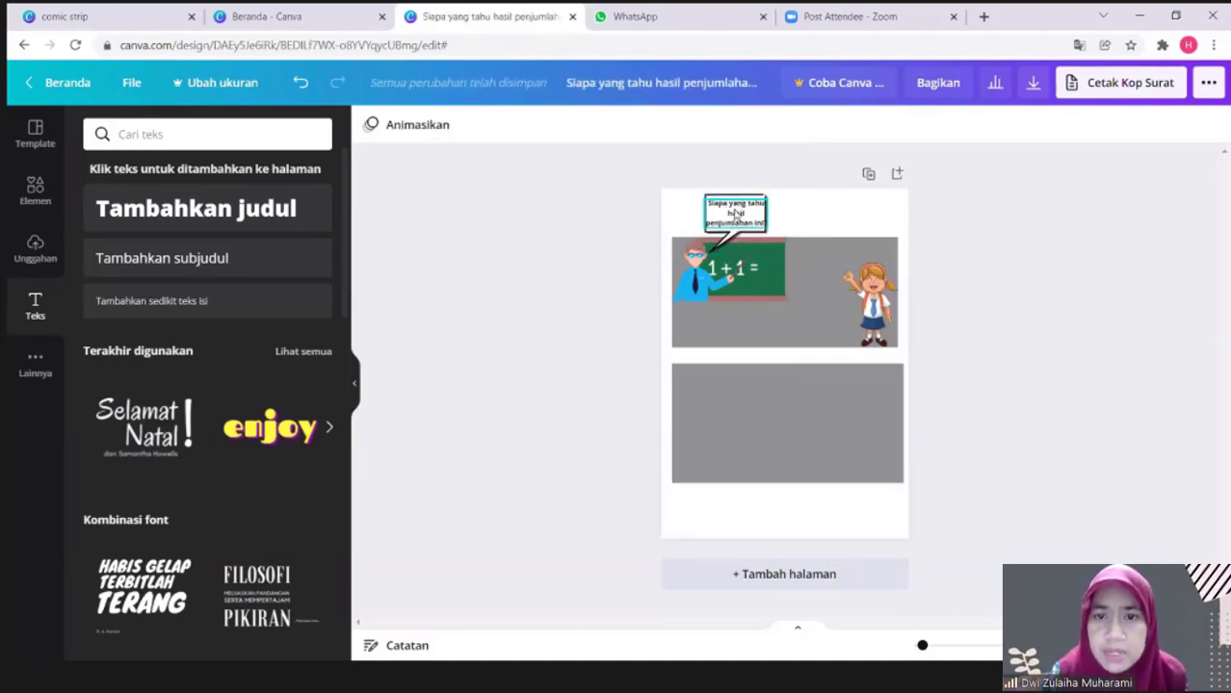
Reduce the bold bubble text to font size 16 so it fits the teacher's bubble.
left_click(735, 214)
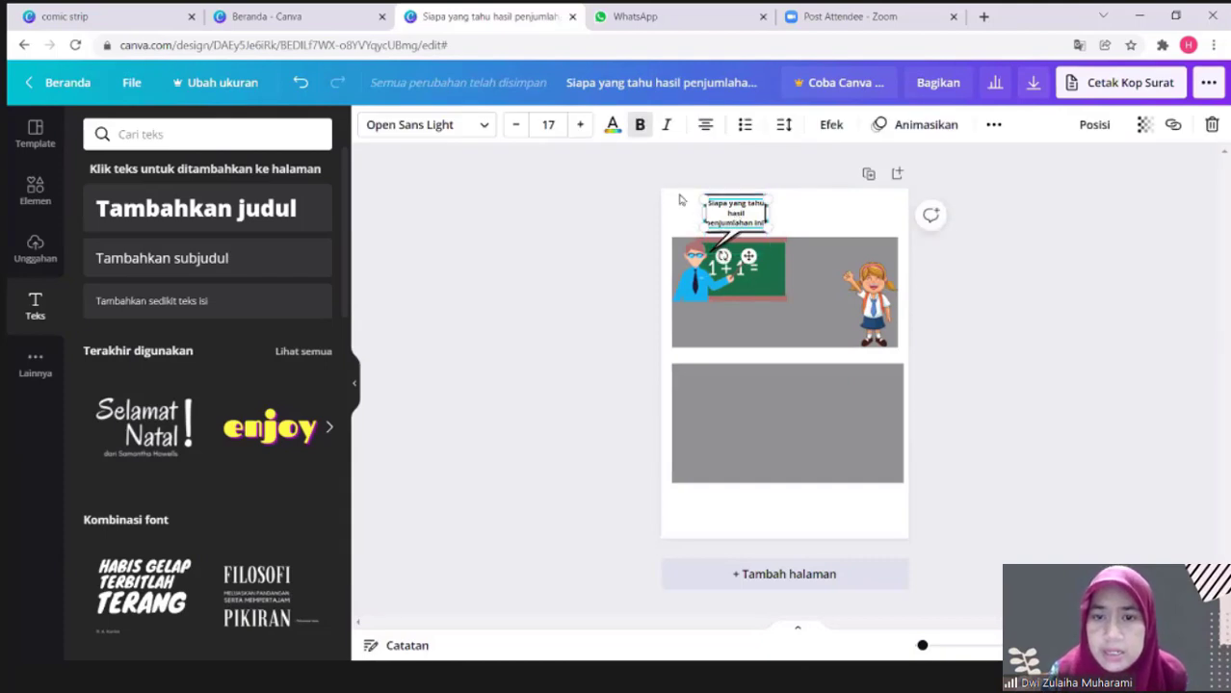
left_click(517, 126)
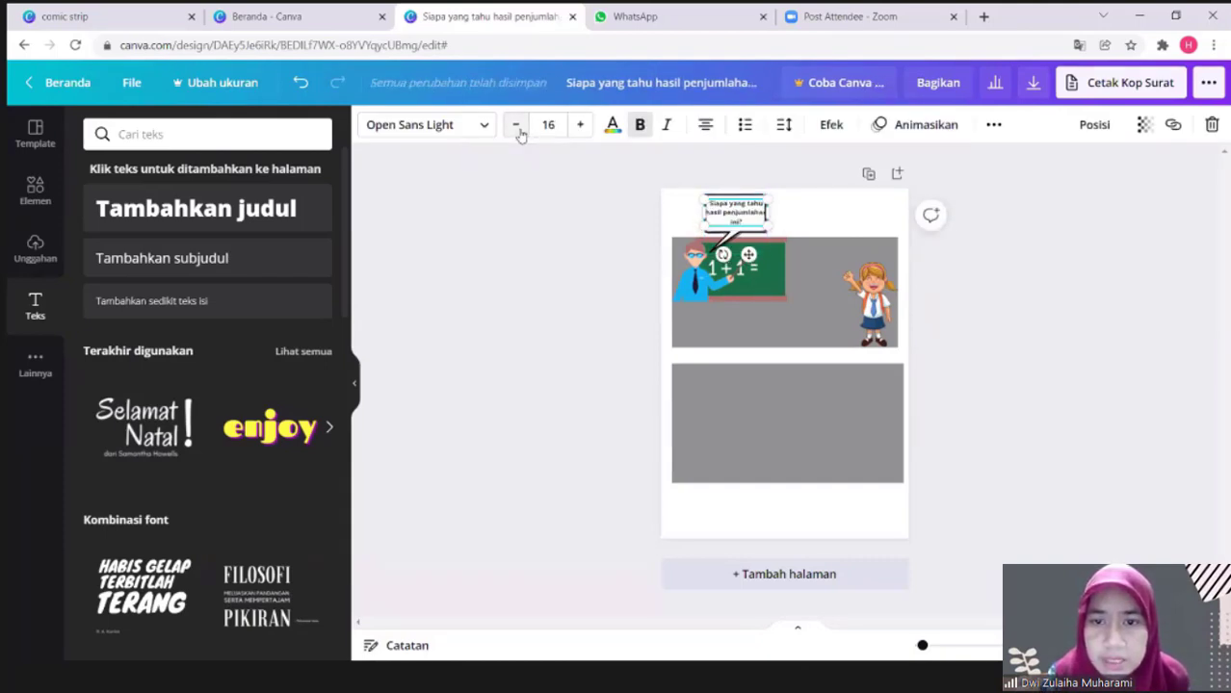
left_click(593, 225)
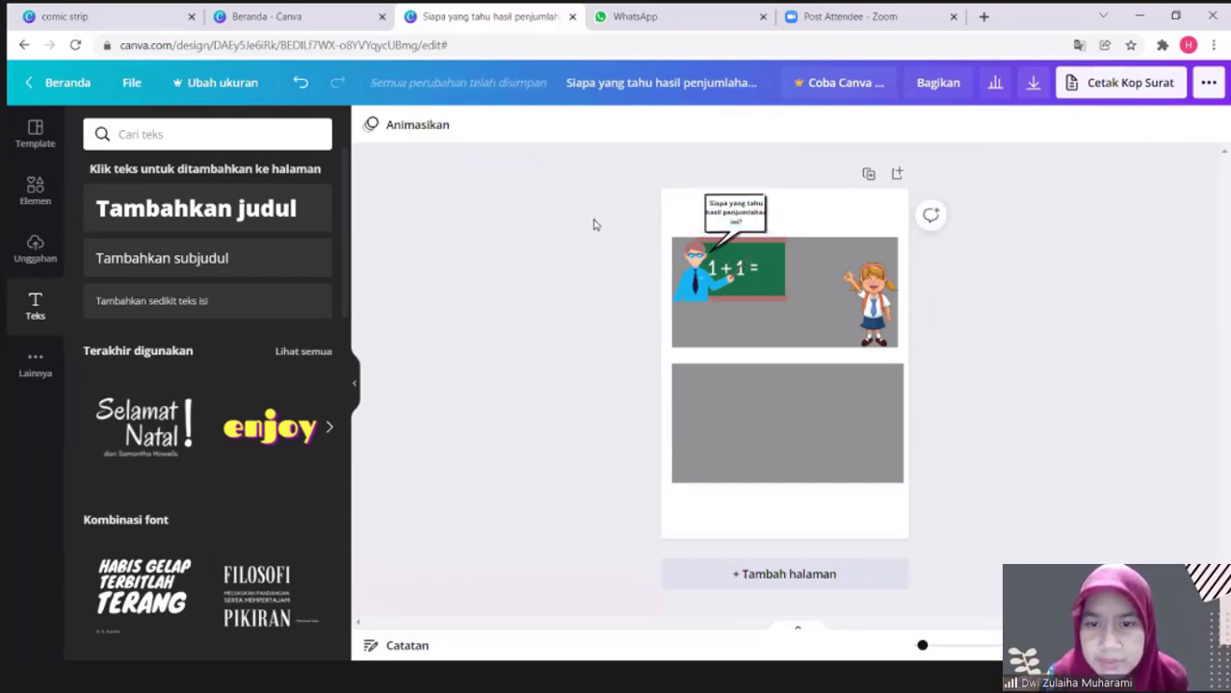
Add the oval speech bubble with its tail down to the right, shrink it and place it with the tail pointing at the schoolgirl.
left_click(842, 317)
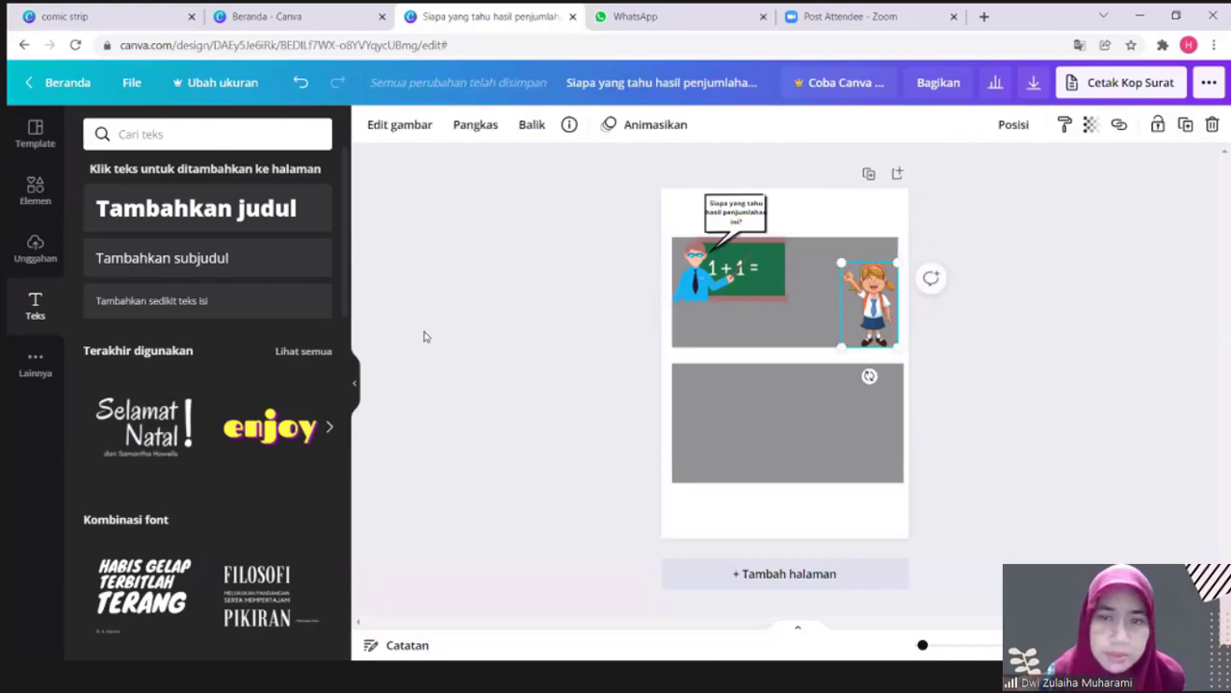
left_click(35, 193)
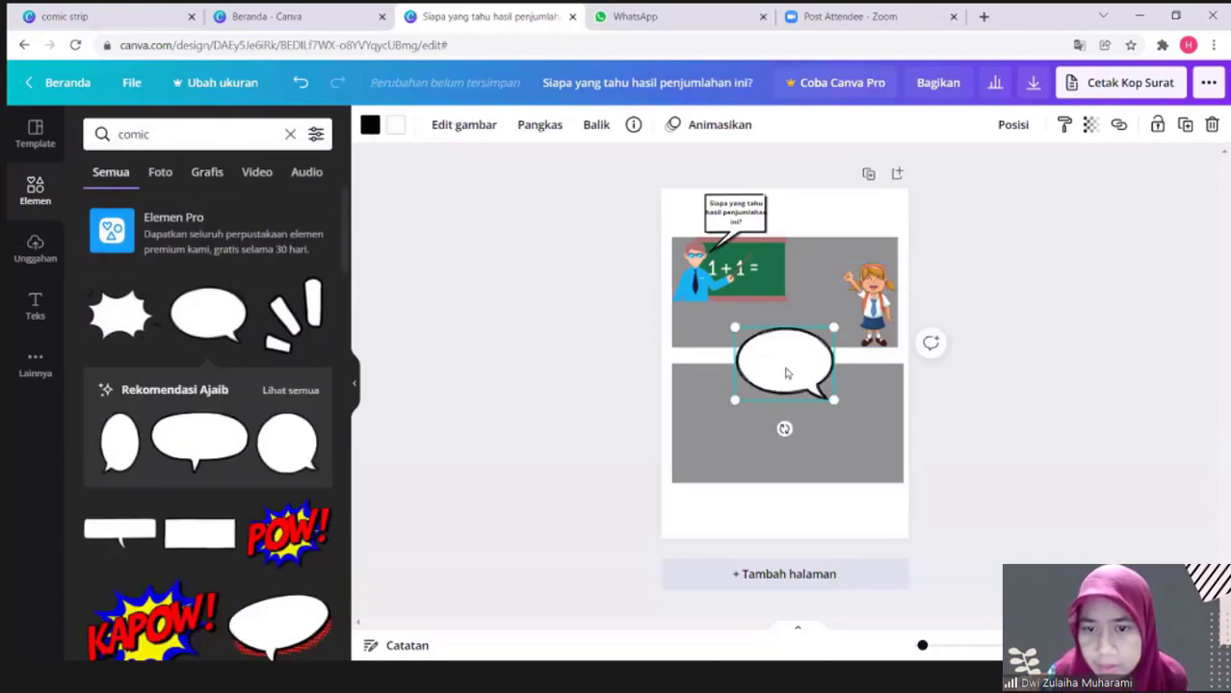
left_click_drag(791, 373, 845, 262)
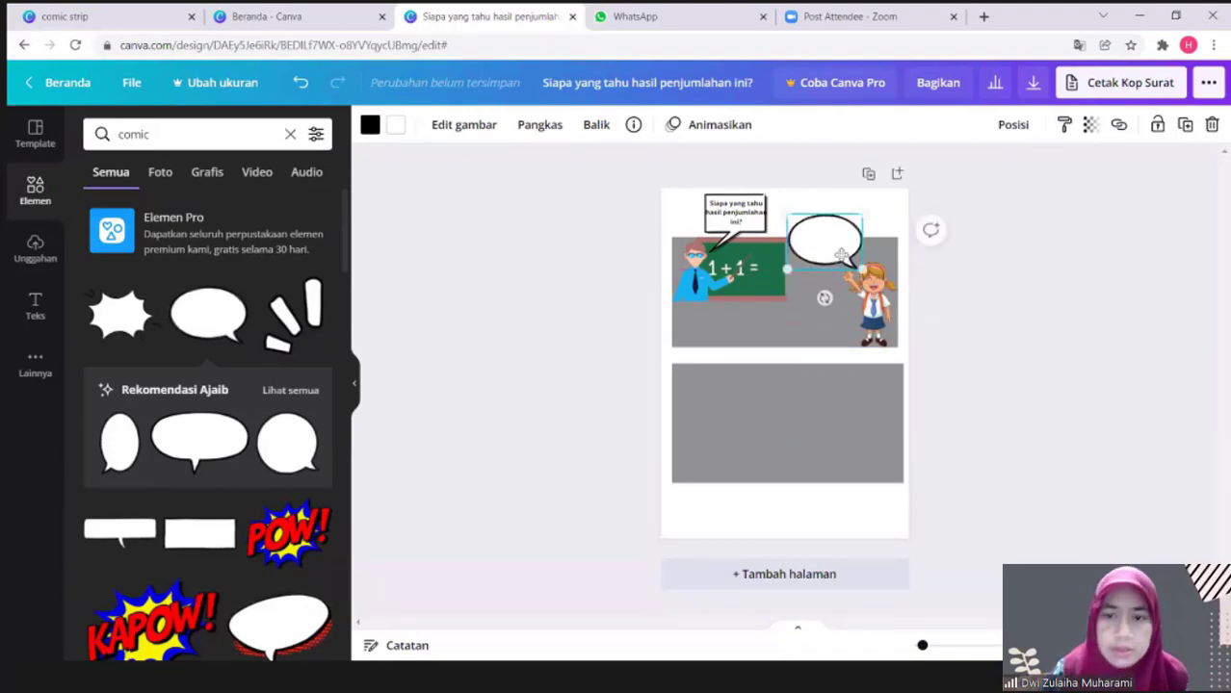
double_click(837, 252)
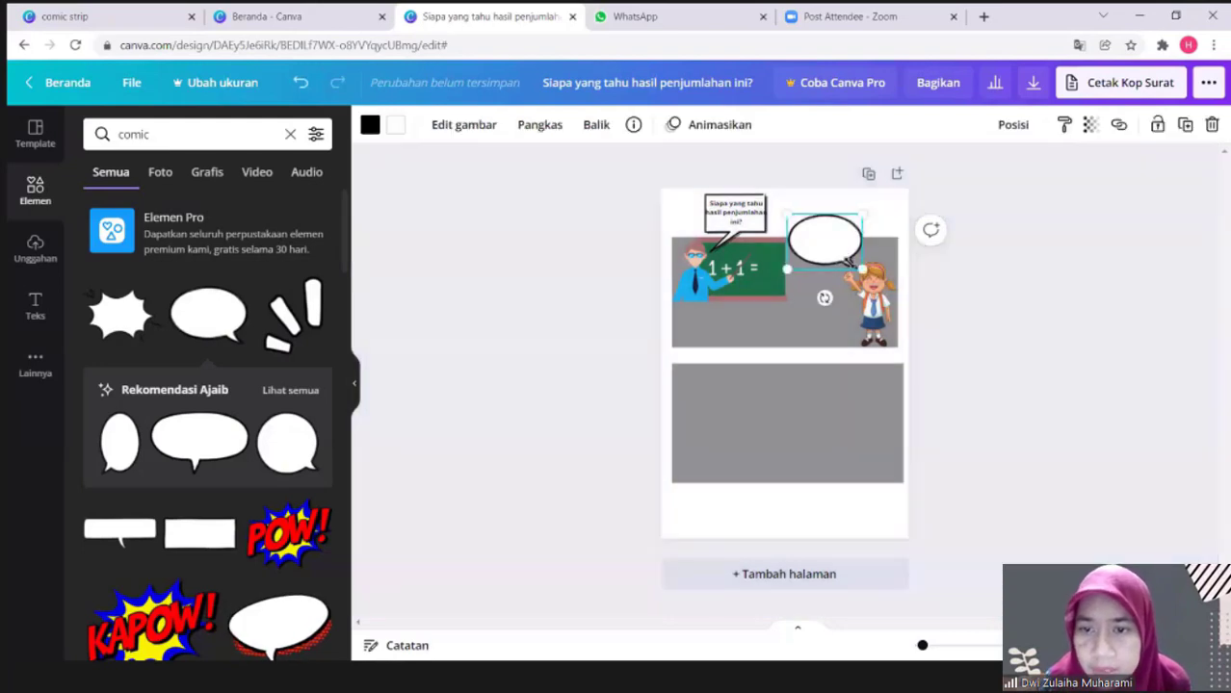
left_click(845, 258)
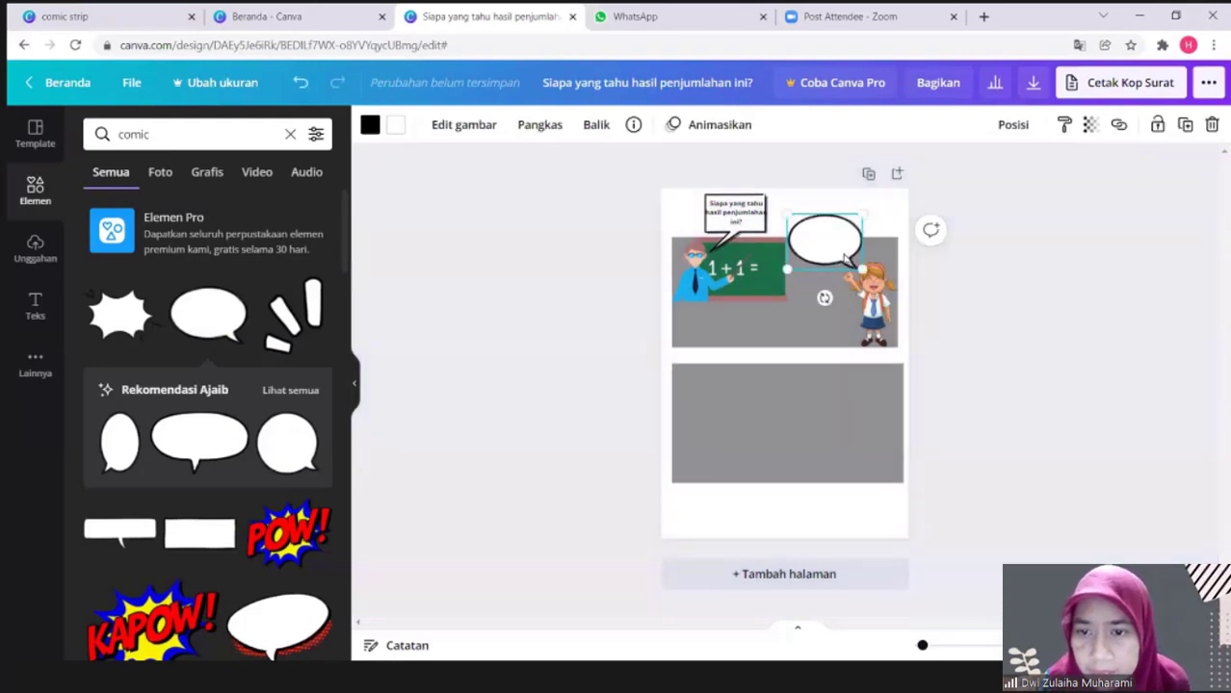
left_click(923, 313)
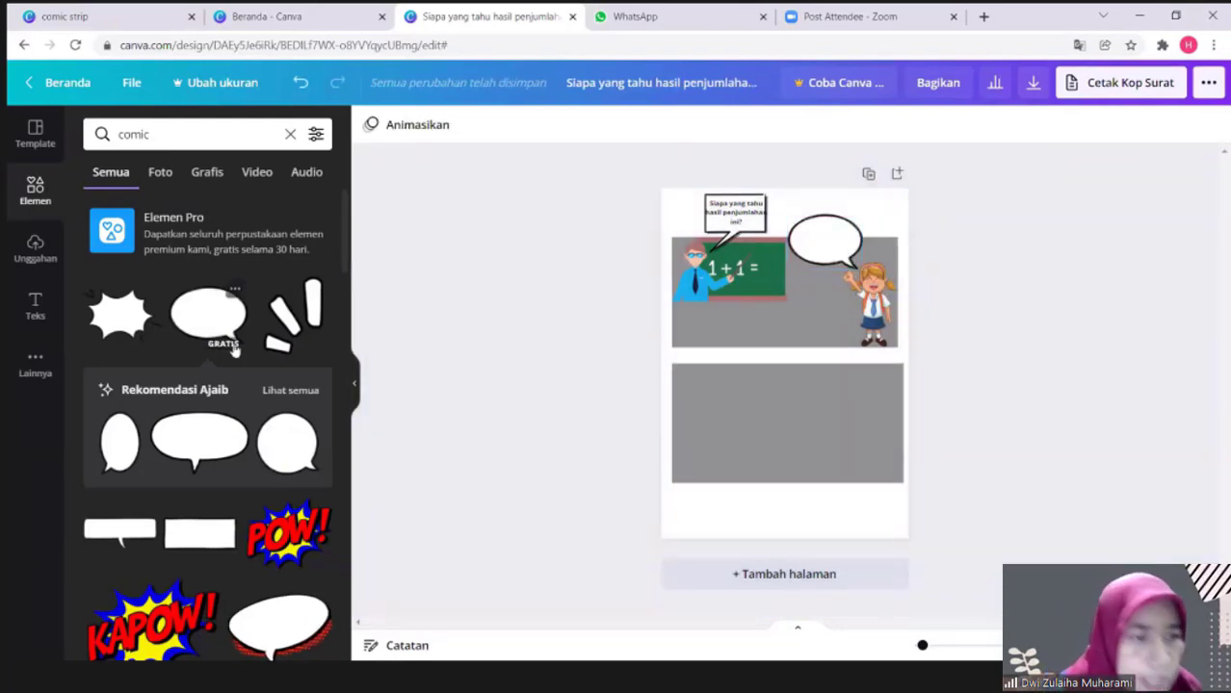
Add a body text reading "Saya pak.." with "hasilnya adalah 2" on a second line.
left_click(35, 308)
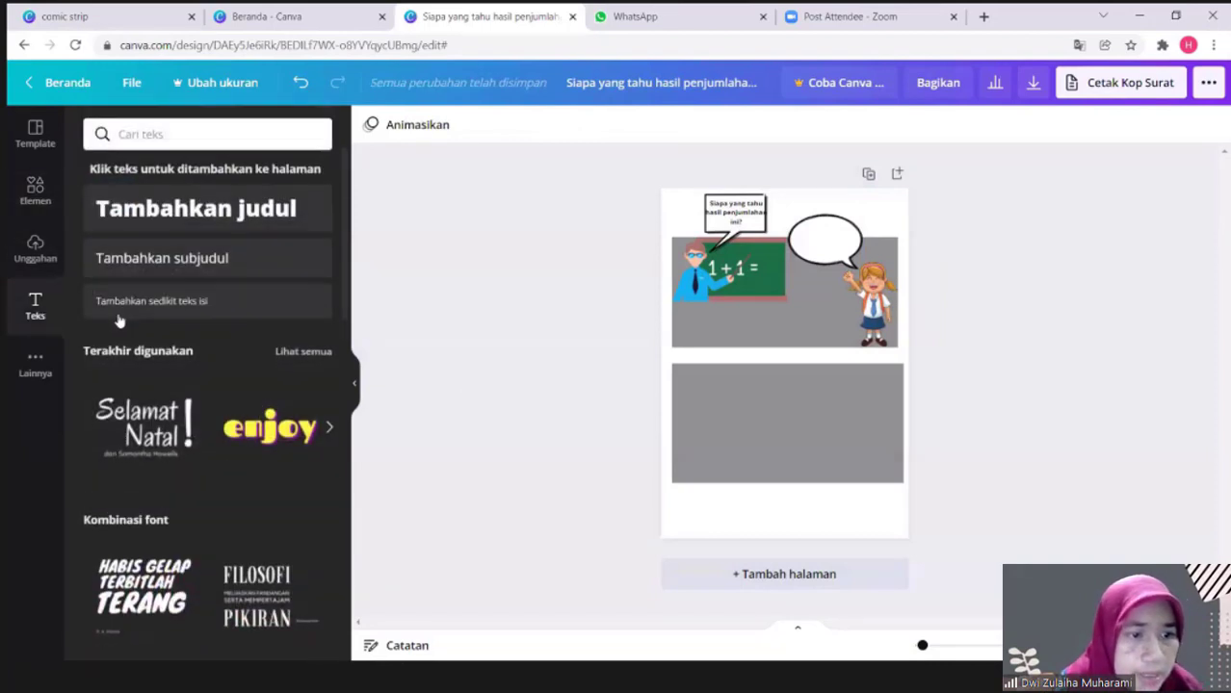
left_click(118, 310)
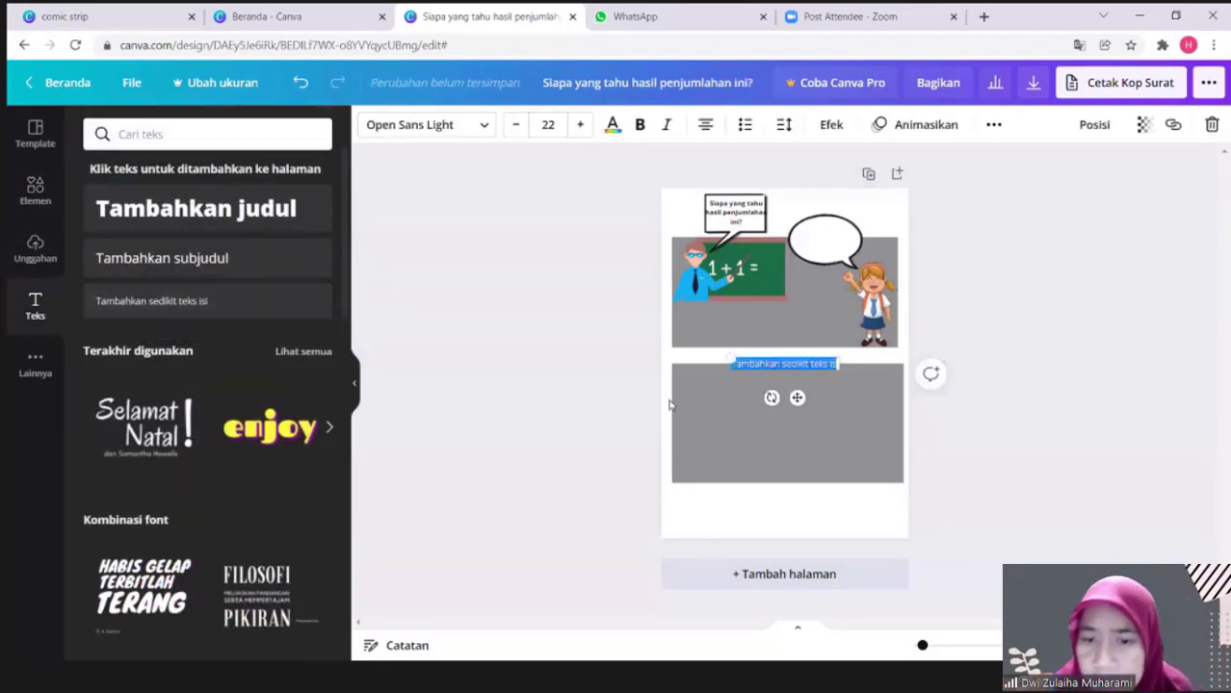
type("2dst")
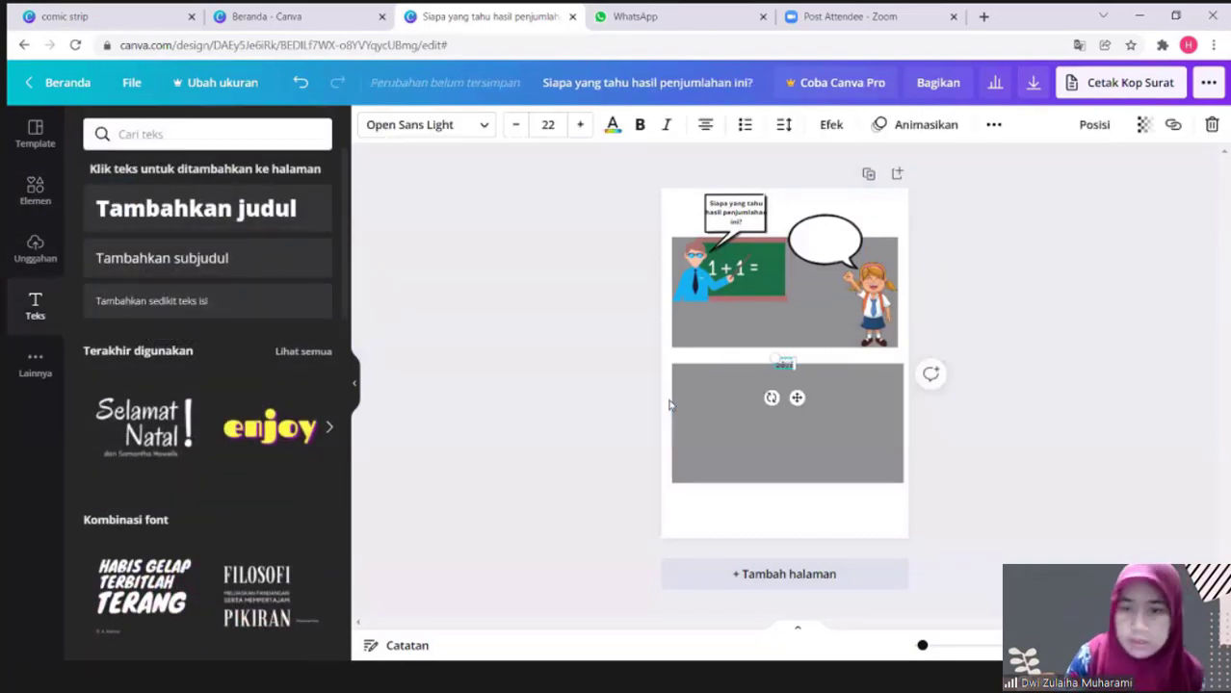
type(" di")
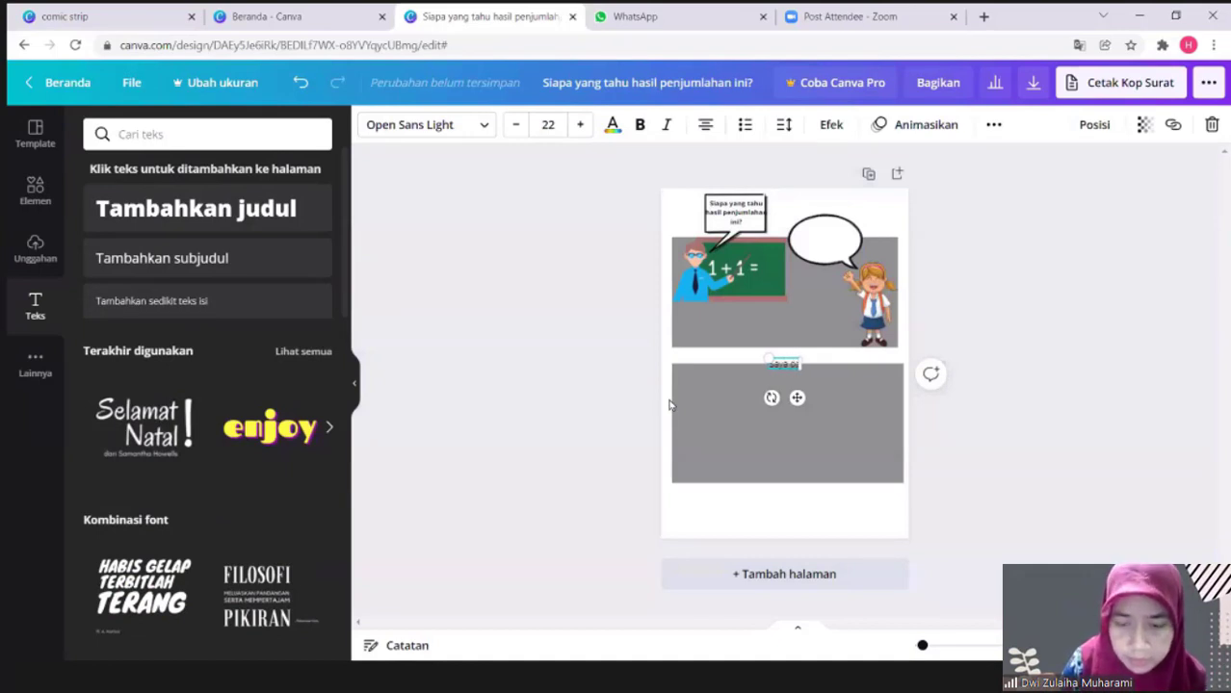
type("!r")
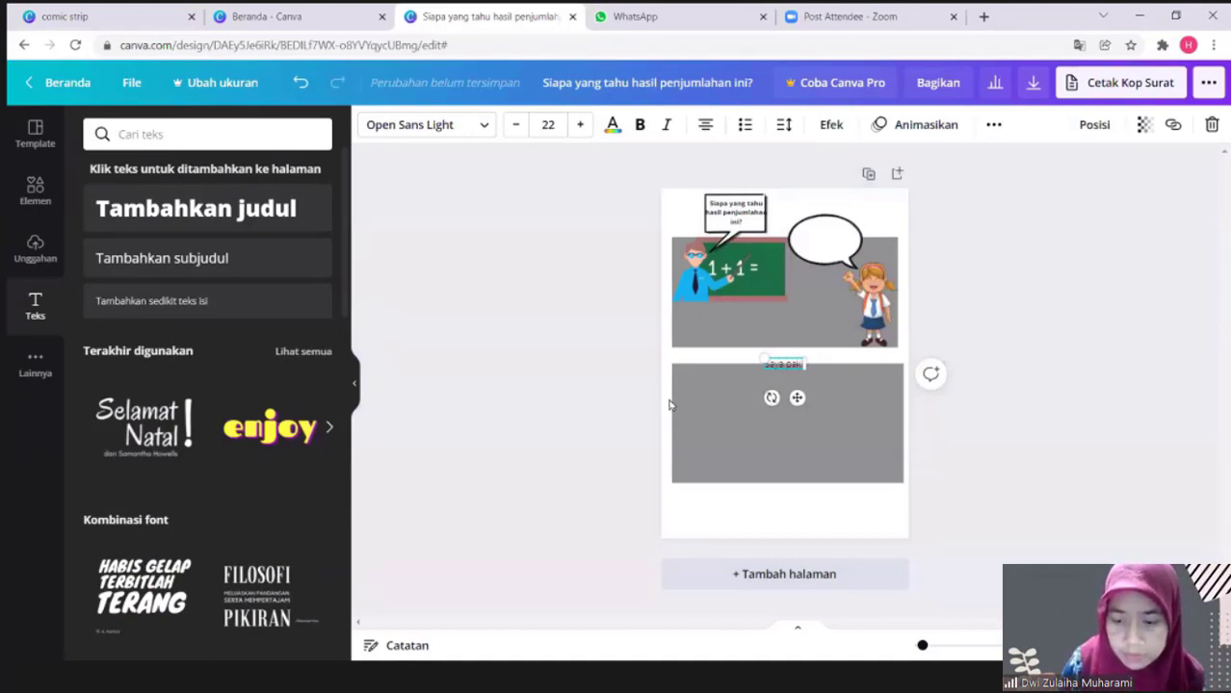
key("Return")
type("hasilnya")
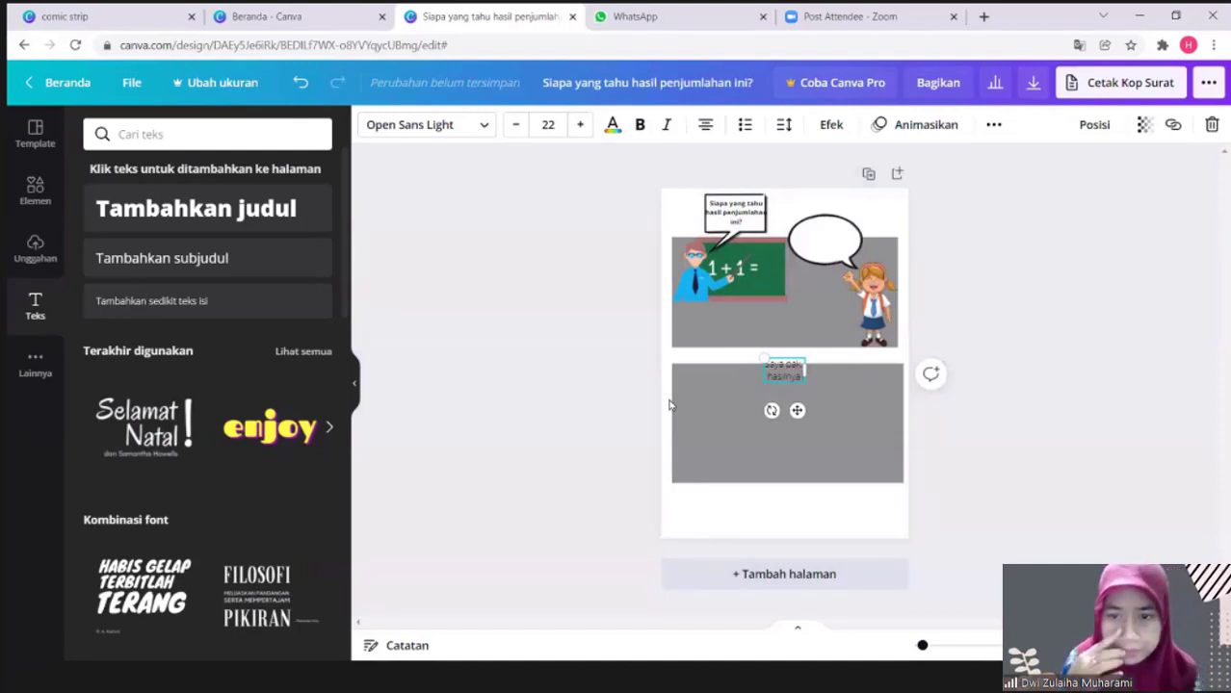
type(" adalah")
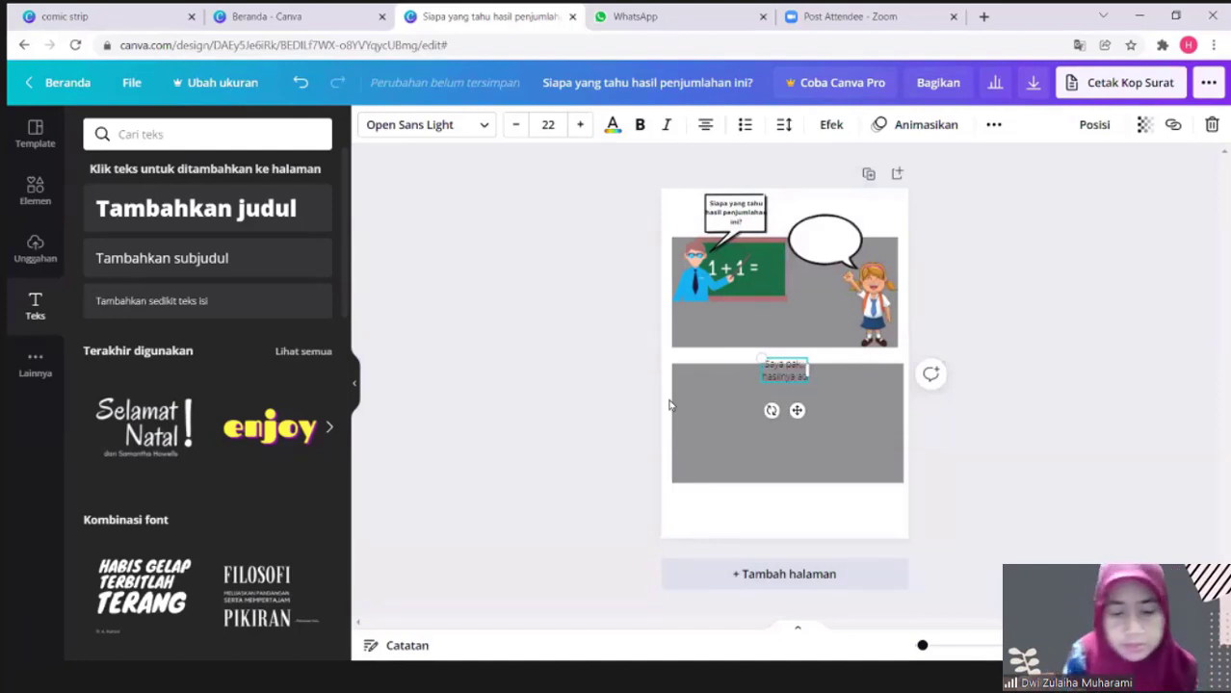
type("..")
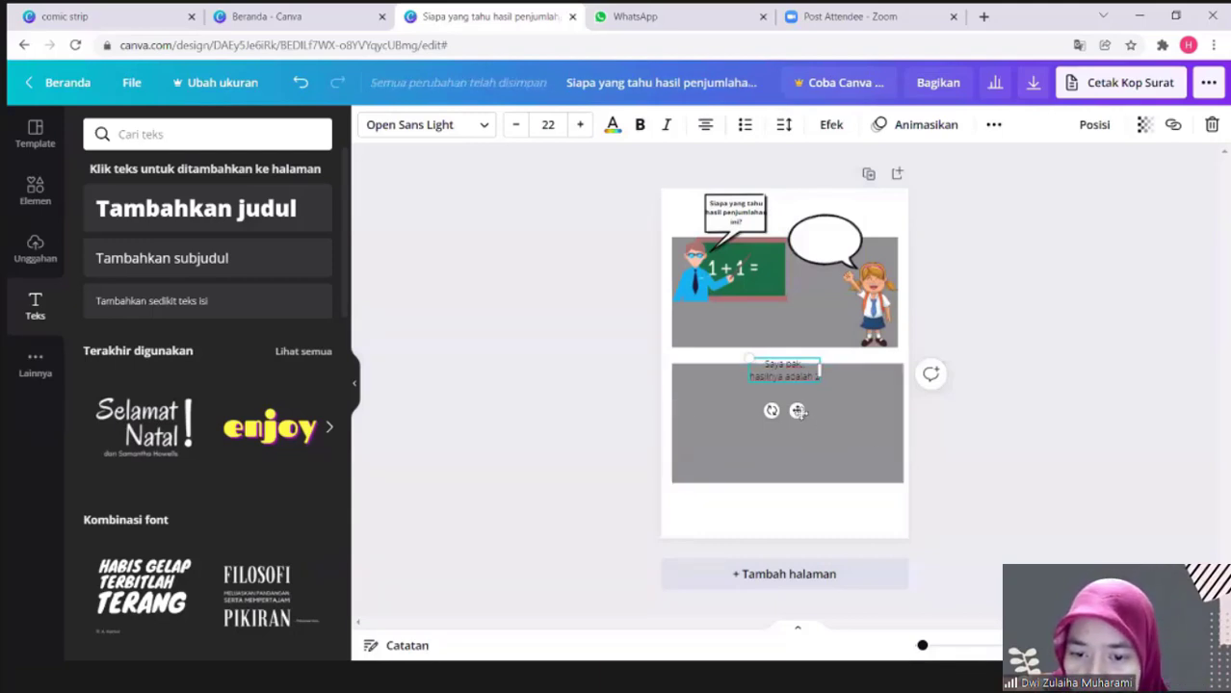
Move the schoolgirl's answer text into her oval speech bubble and scale it down to font size 20.
left_click_drag(797, 412, 838, 281)
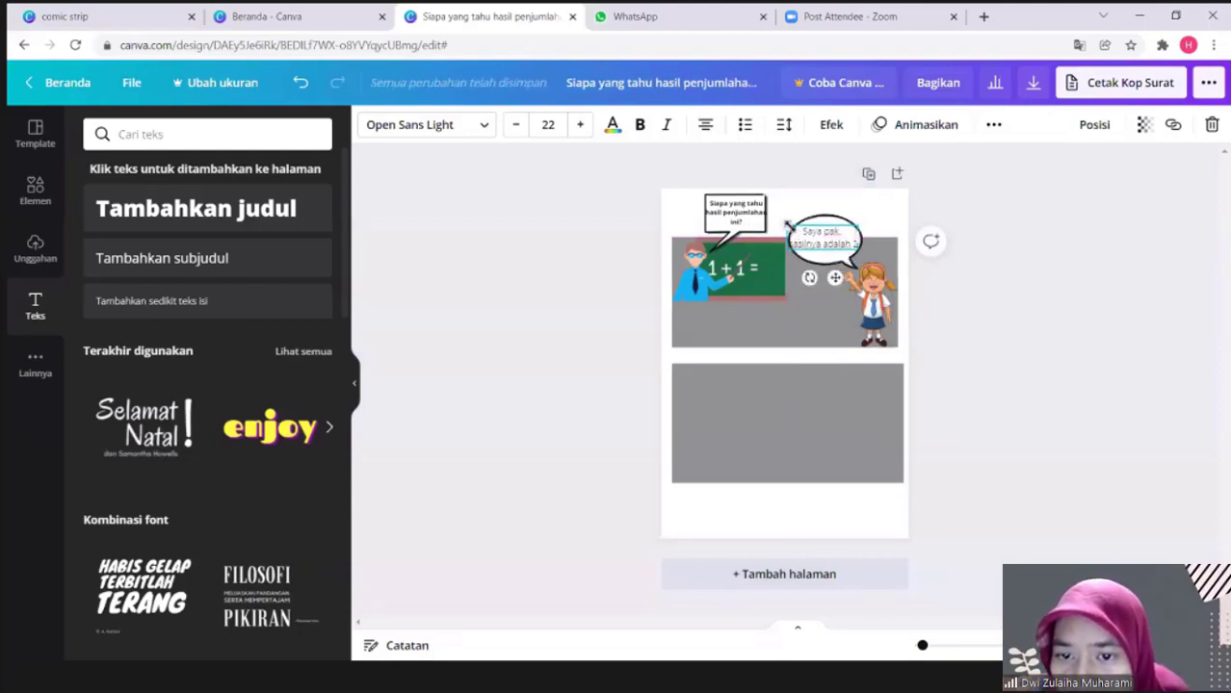
left_click_drag(788, 223, 853, 243)
left_click(854, 243)
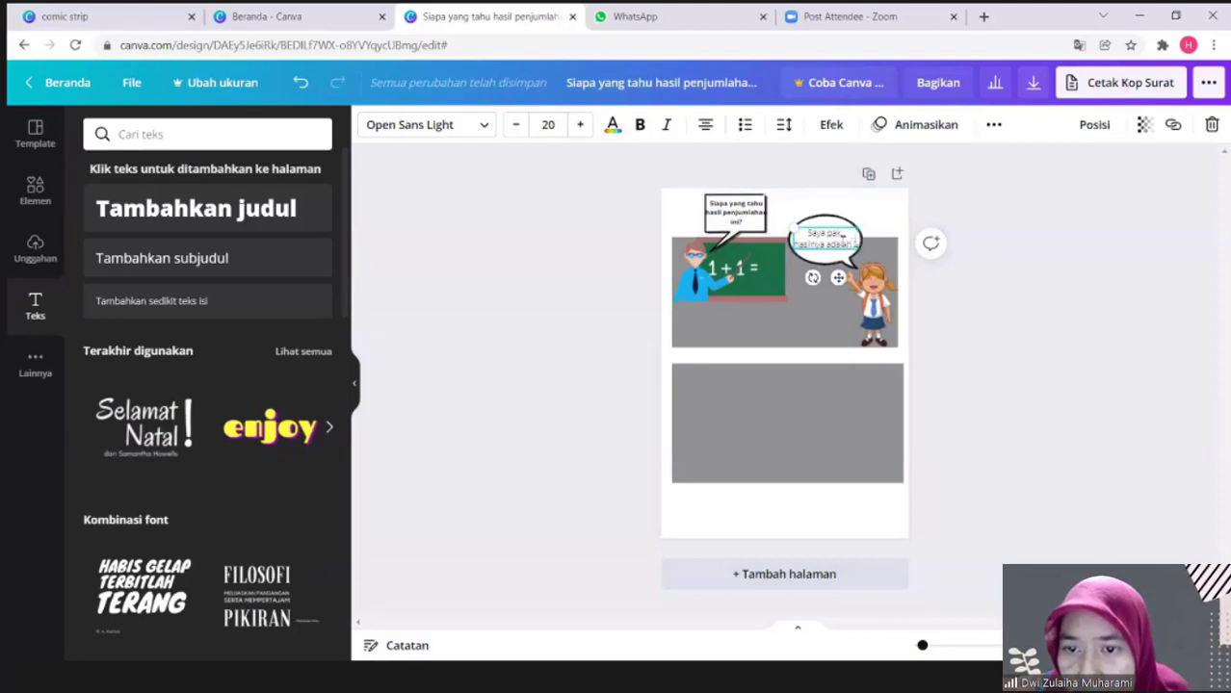
Make the whole text in the schoolgirl's speech bubble bold.
left_click_drag(823, 232, 865, 244)
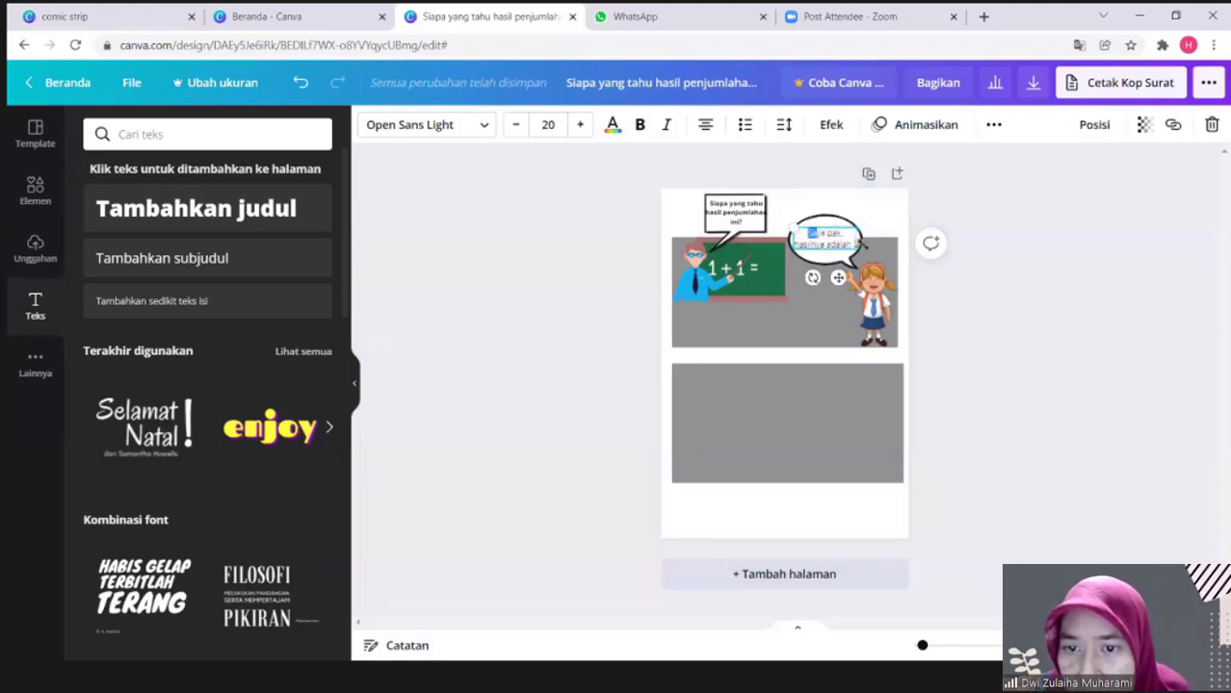
triple_click(847, 246)
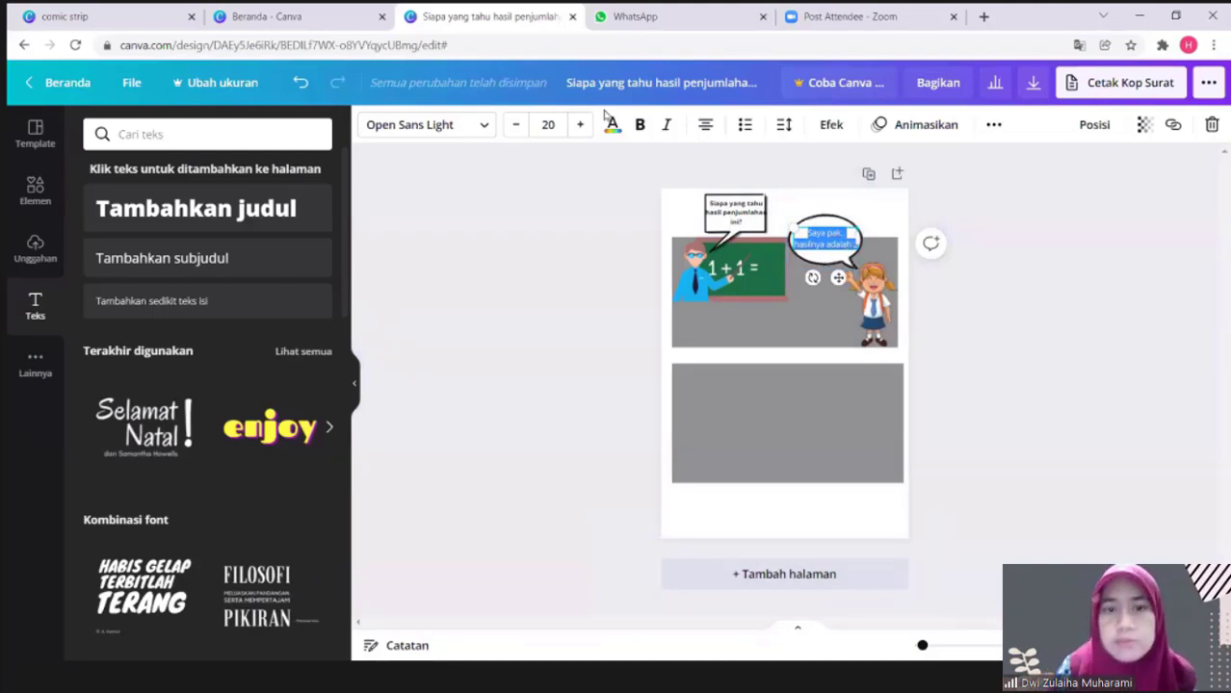
left_click(638, 128)
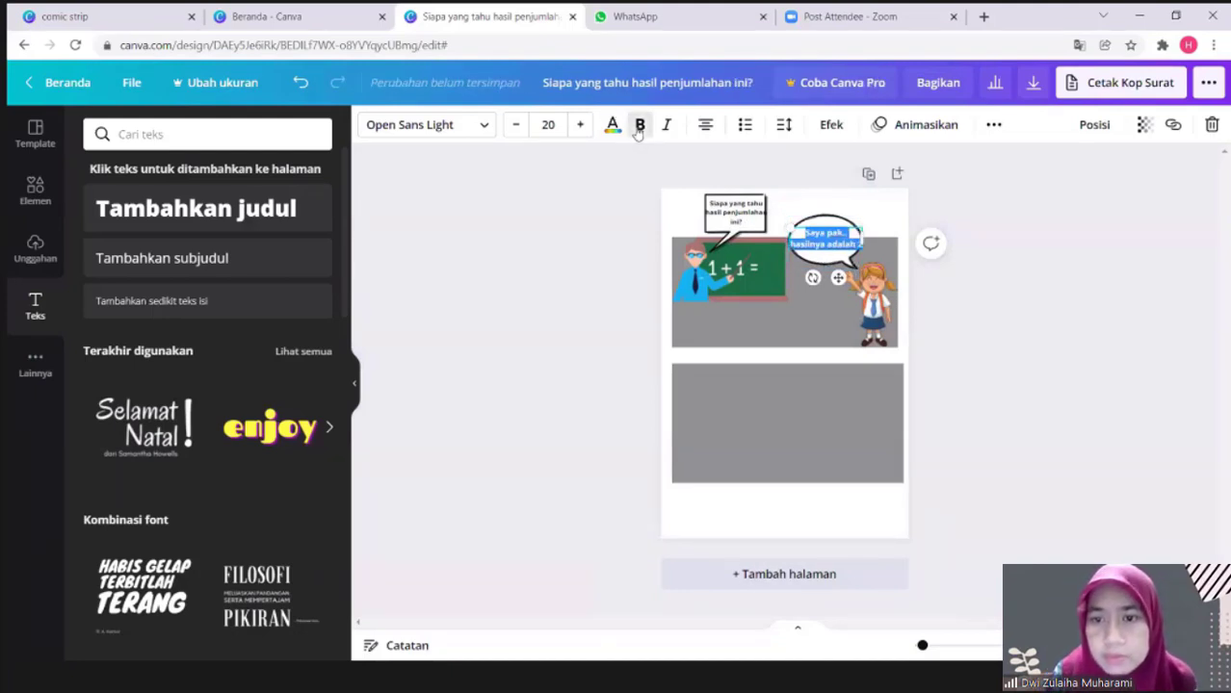
left_click(756, 306)
left_click(967, 387)
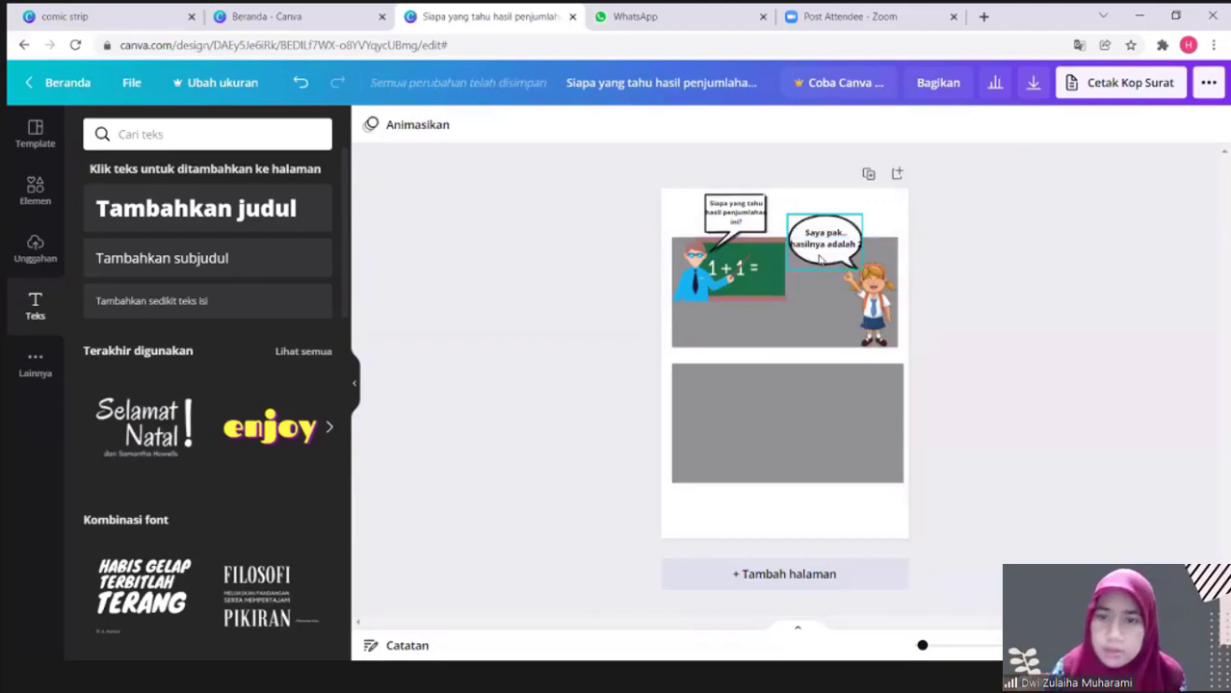
left_click(820, 252)
left_click(604, 336)
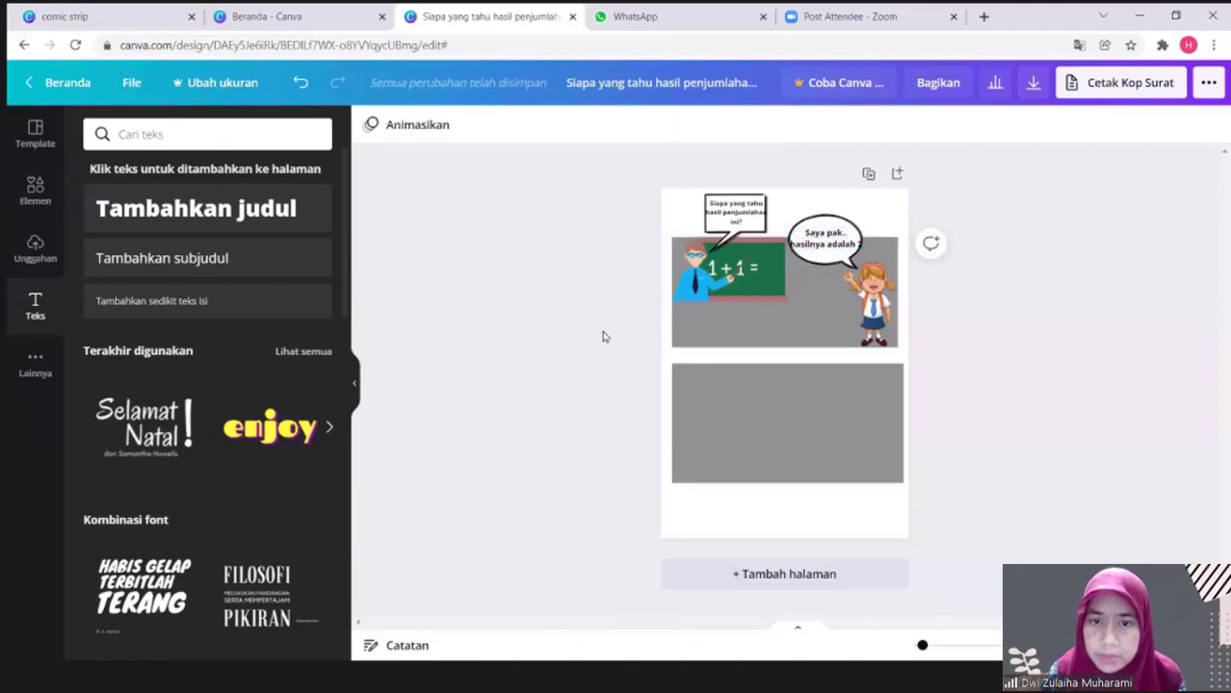
Clear the "comic" search and browse the element library's categories, from shapes and graphics to audio and charts.
left_click(773, 338)
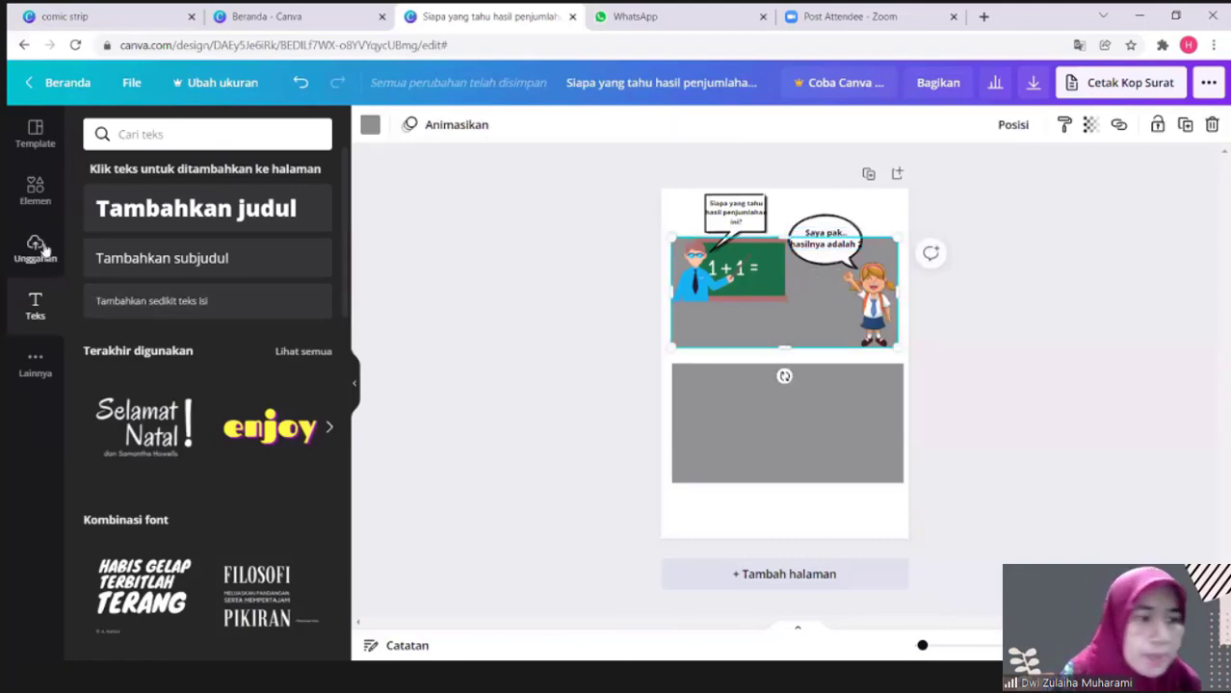
left_click(34, 197)
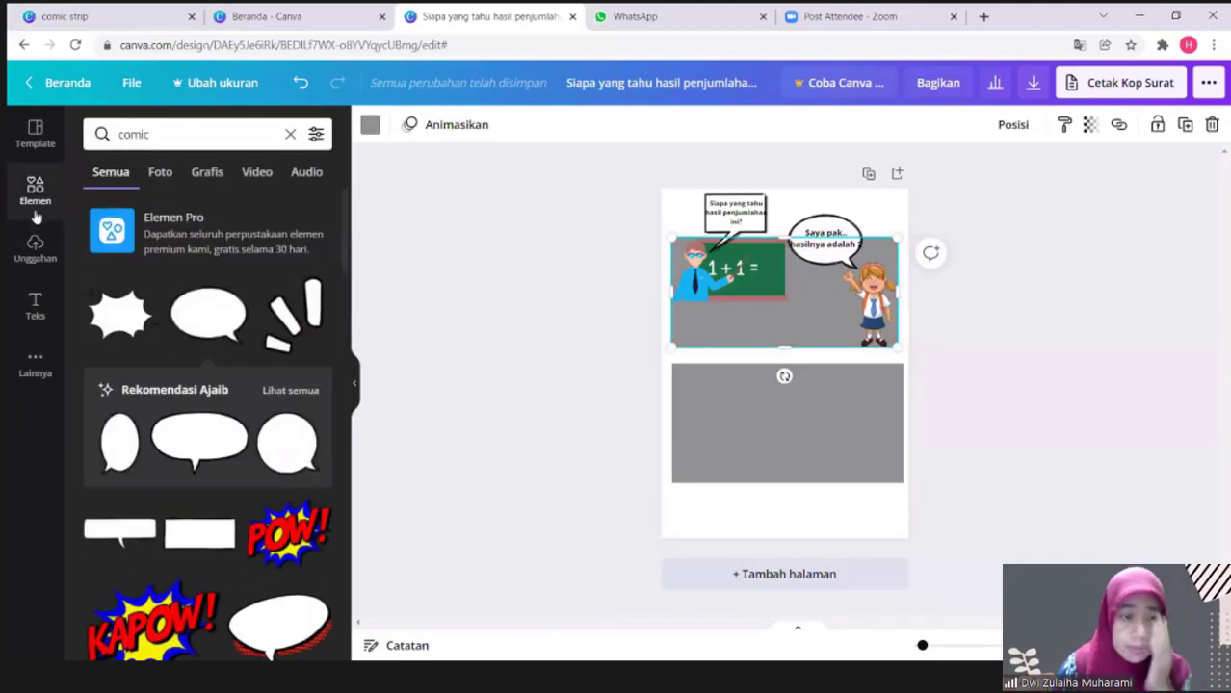
left_click(170, 134)
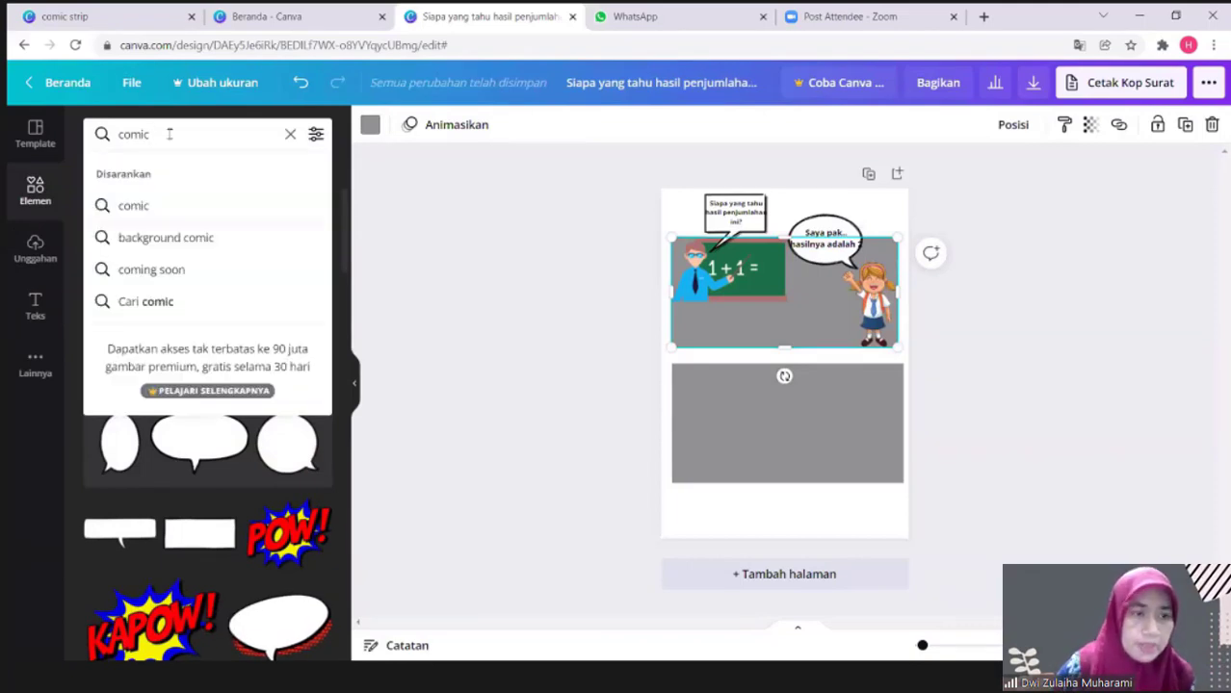
left_click(48, 200)
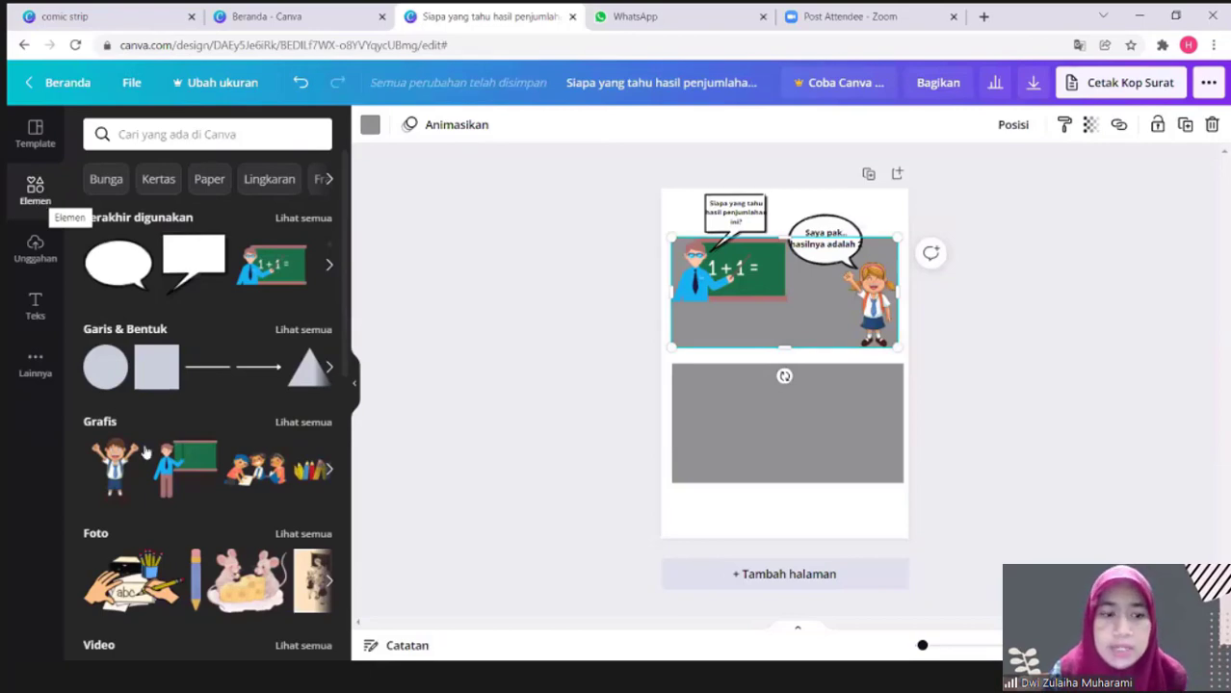
scroll(179, 470, "down", 3)
scroll(179, 470, "down", 4)
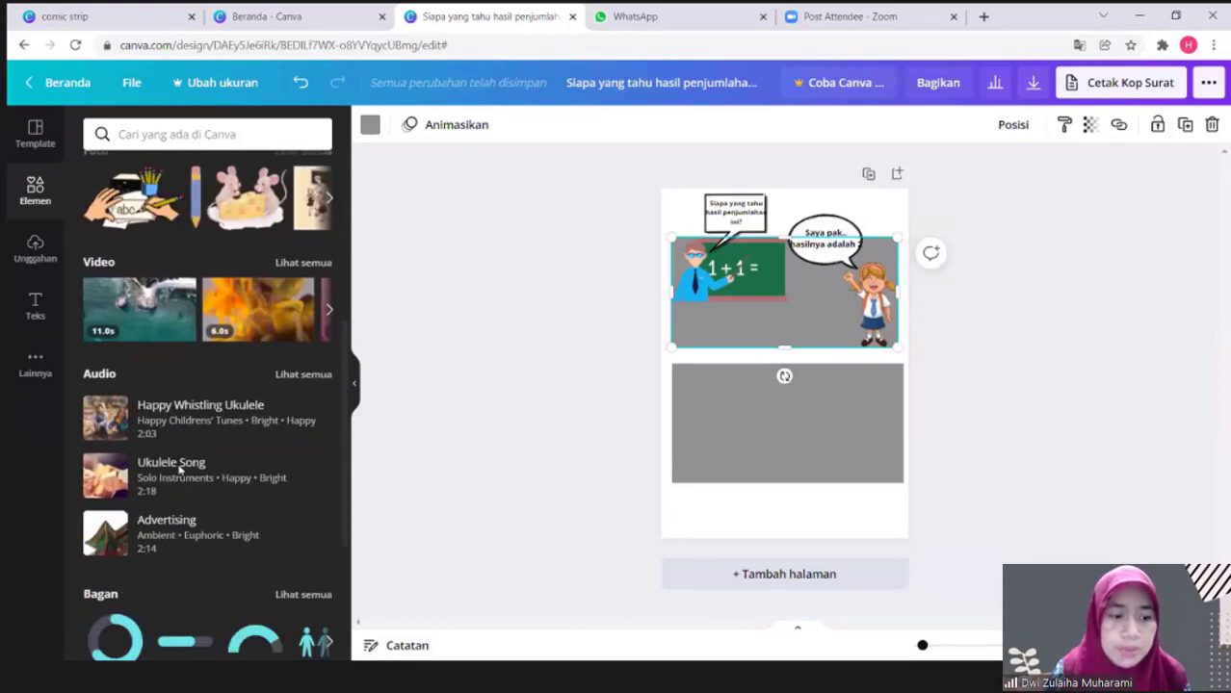
scroll(180, 470, "up", 5)
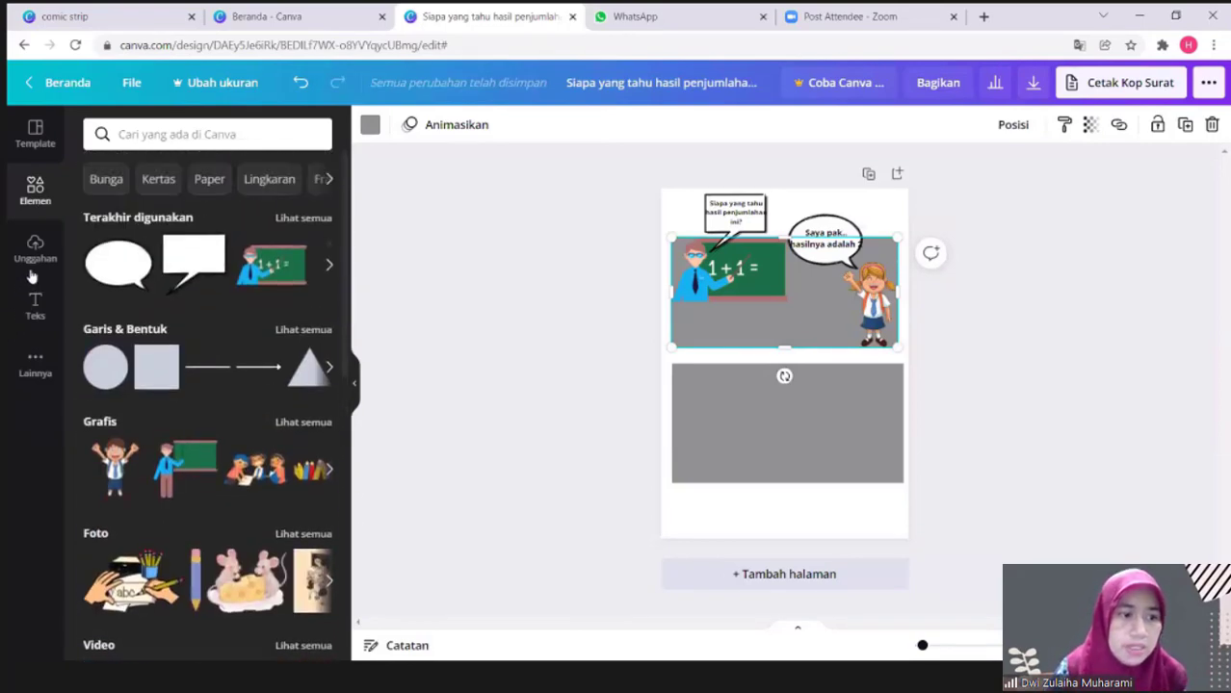
Upload the image pm1.jpg from the Downloads folder to the design's media.
left_click(34, 255)
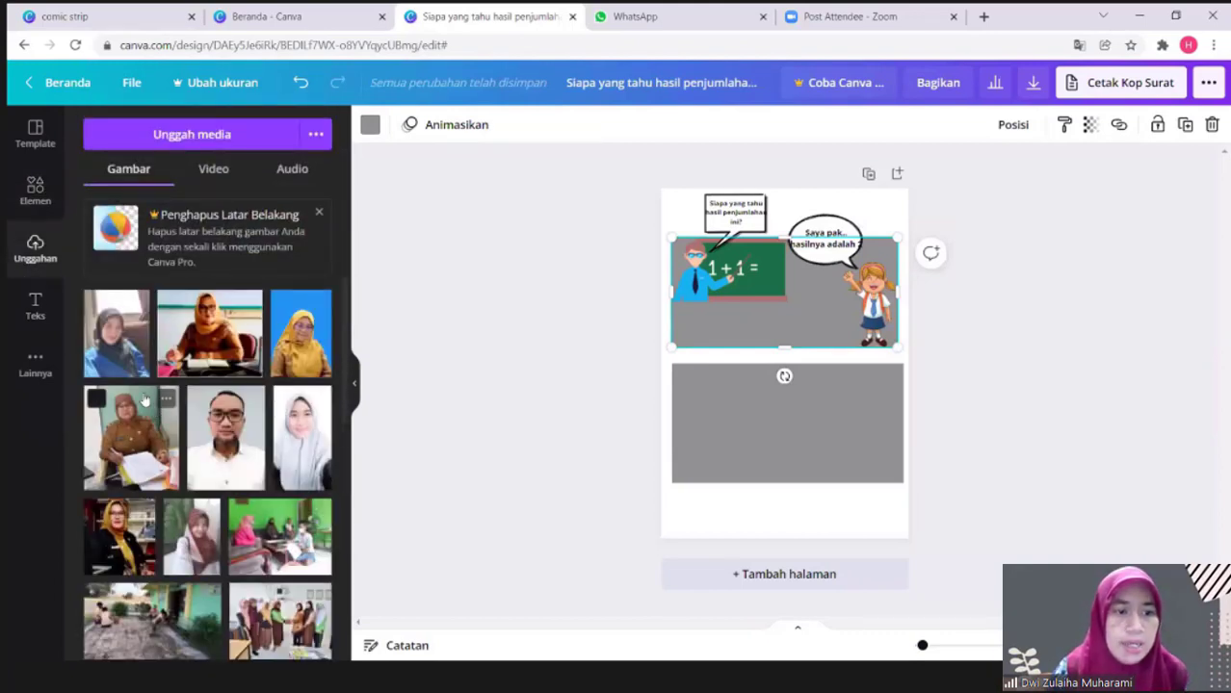
scroll(144, 401, "down", 10)
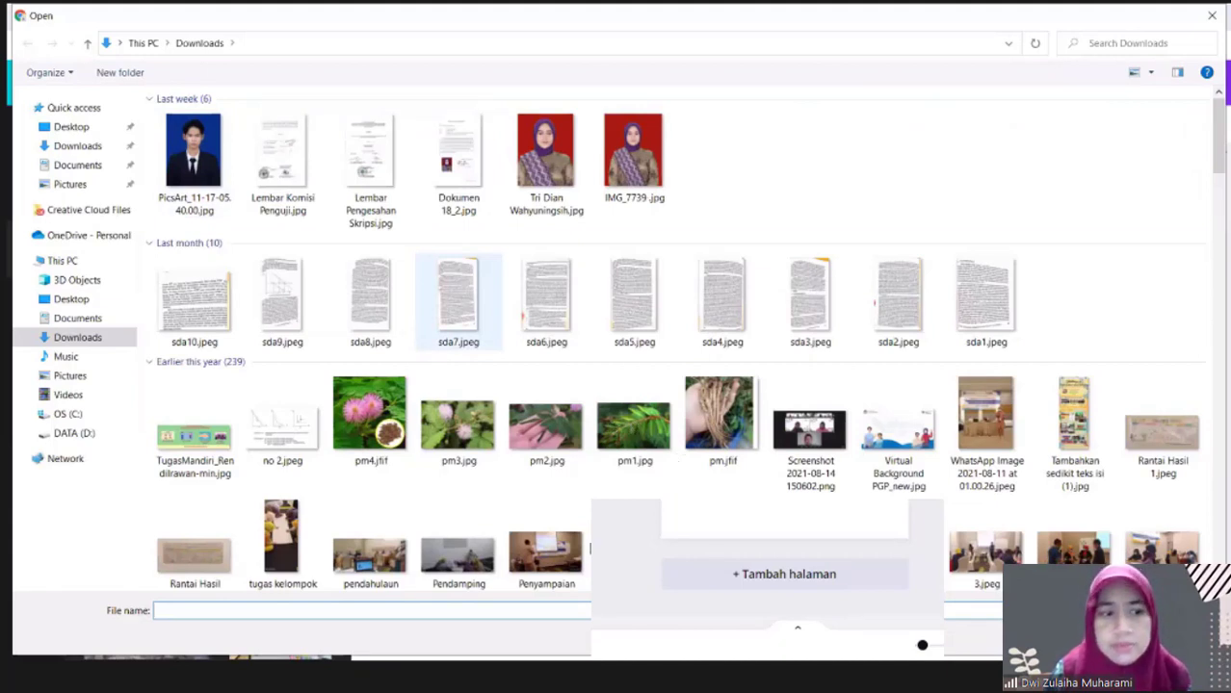
left_click(633, 420)
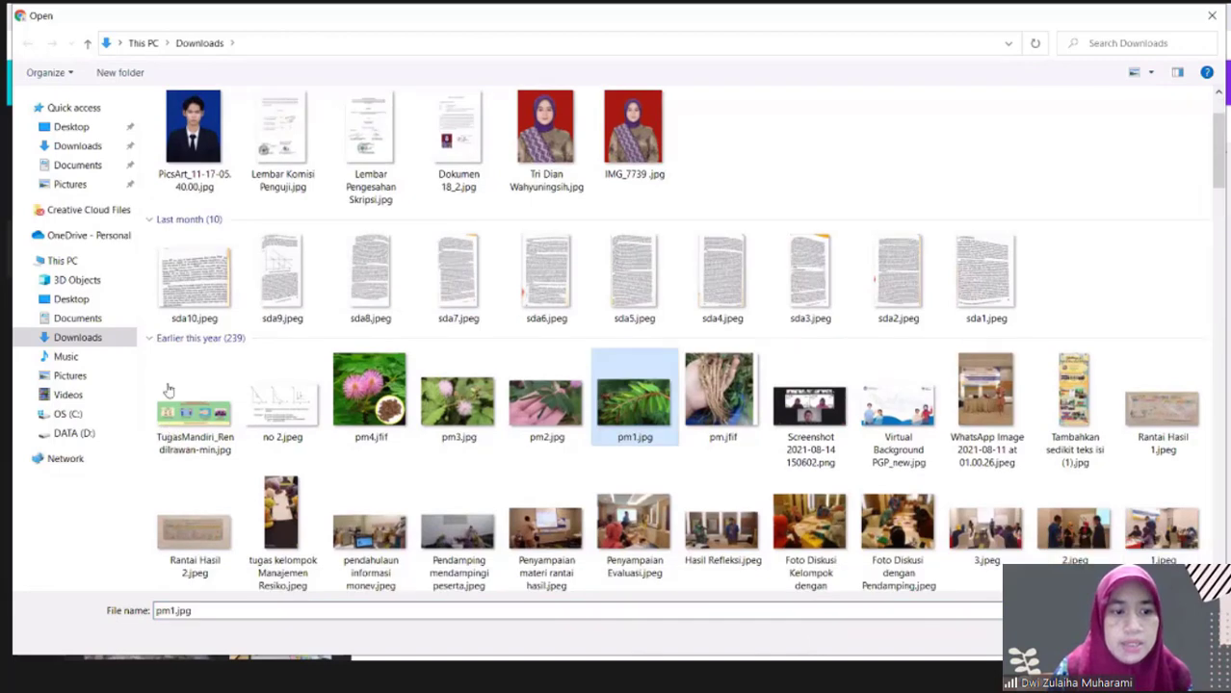
key("Return")
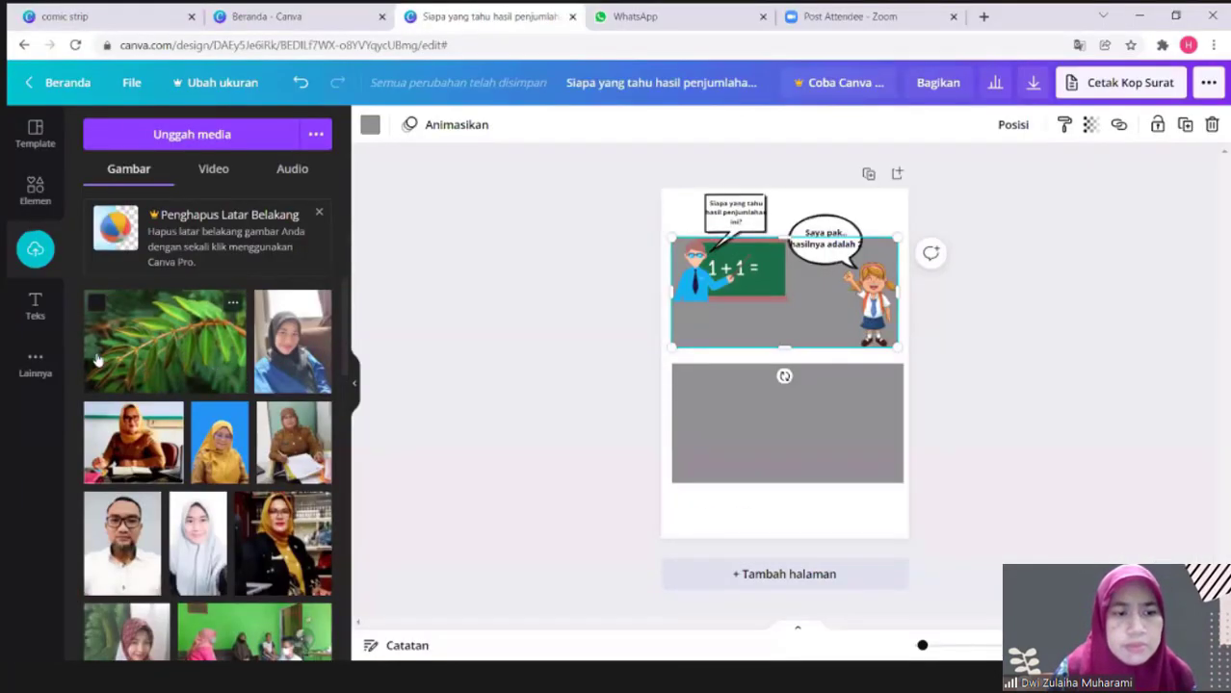
Place the uploaded leaf photo on the page and resize it to cover the lower grey panel.
left_click(170, 372)
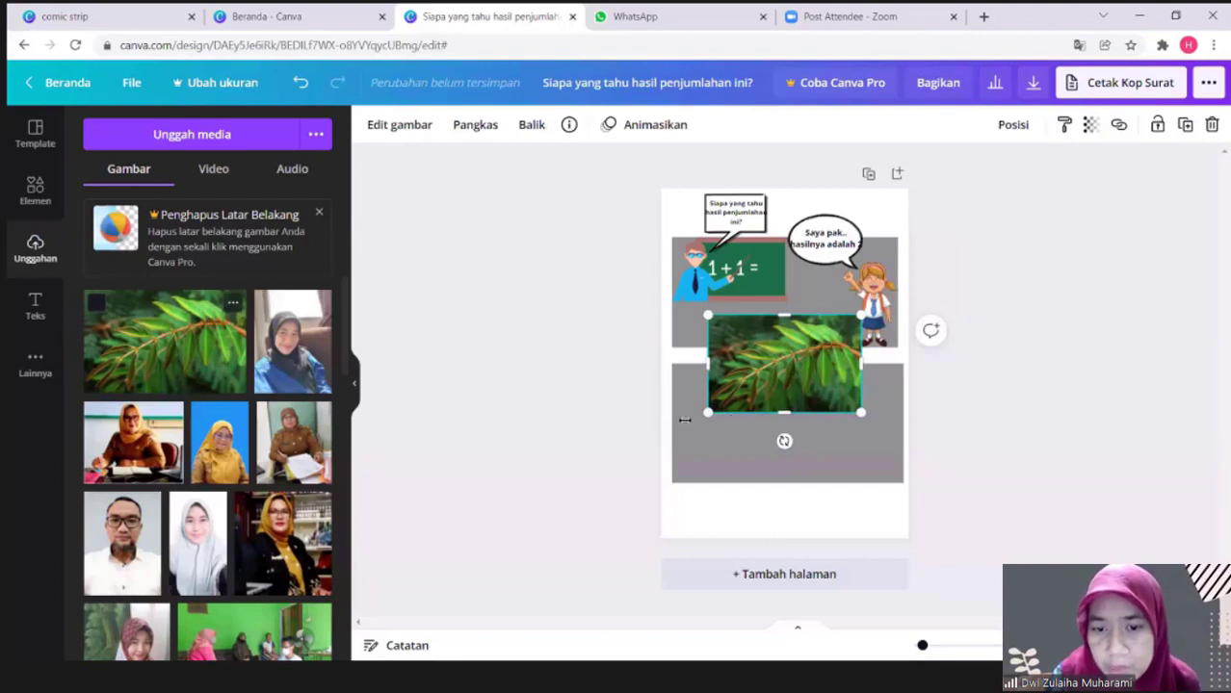
left_click_drag(678, 420, 674, 419)
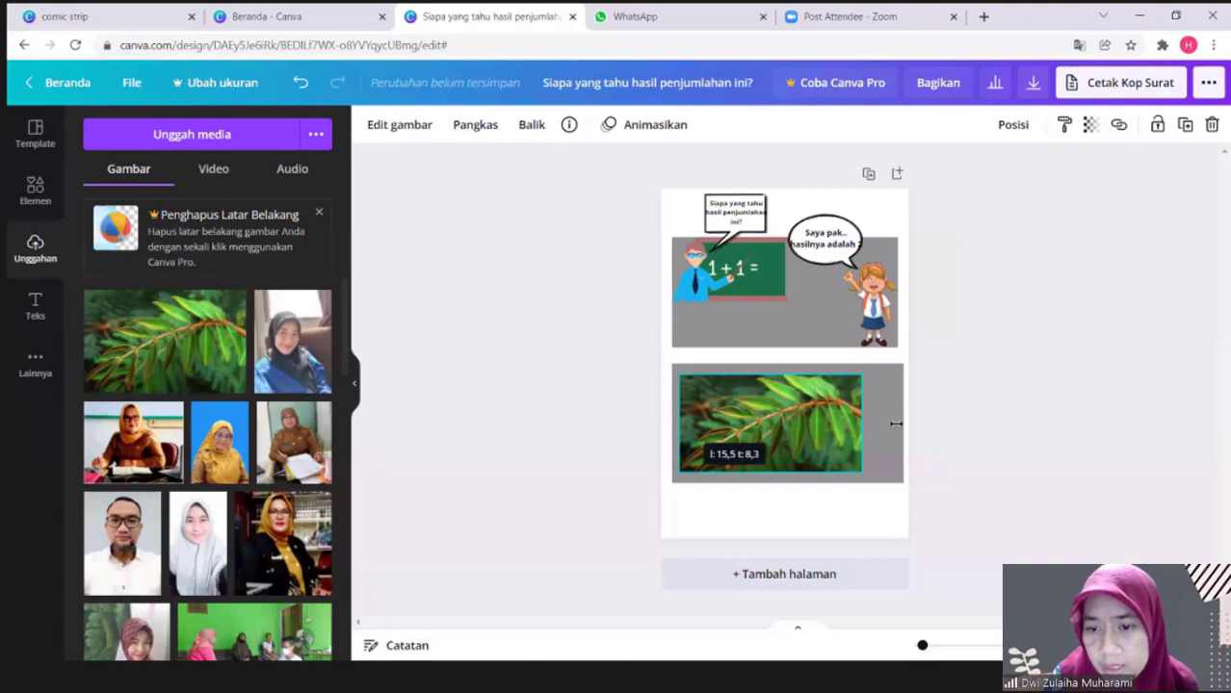
left_click_drag(902, 410, 904, 372)
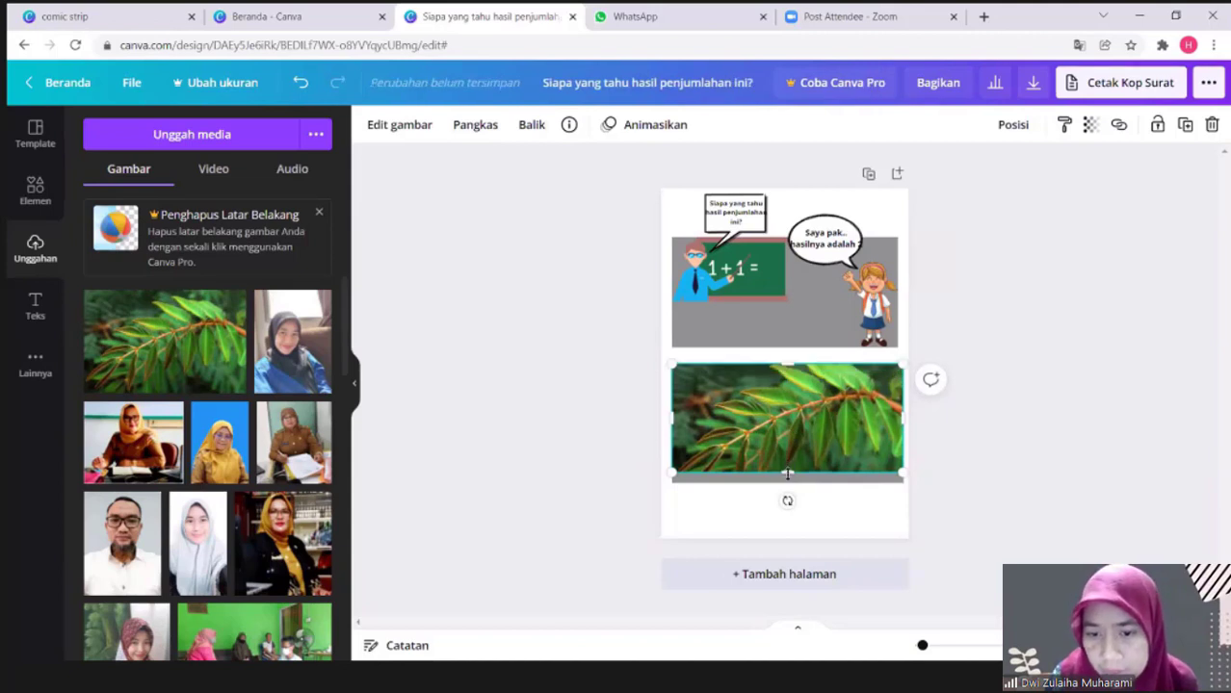
left_click_drag(786, 474, 809, 467)
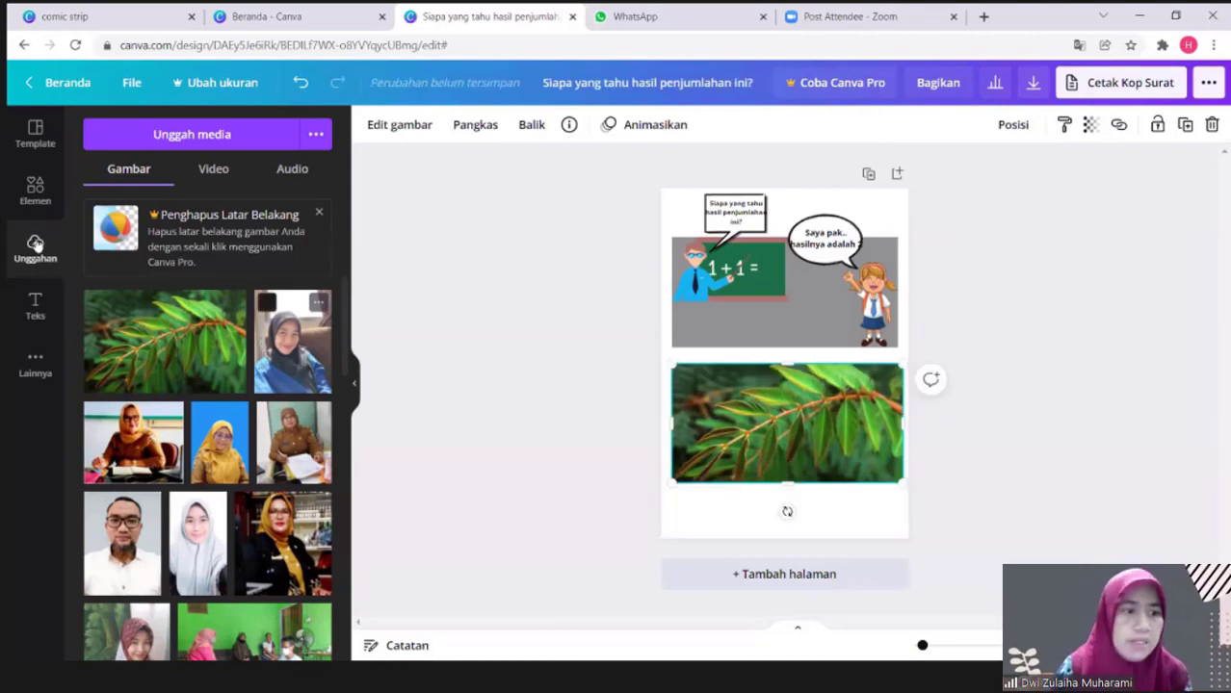
Remove the leaf photo from the lower panel and search the elements for "school".
left_click(35, 191)
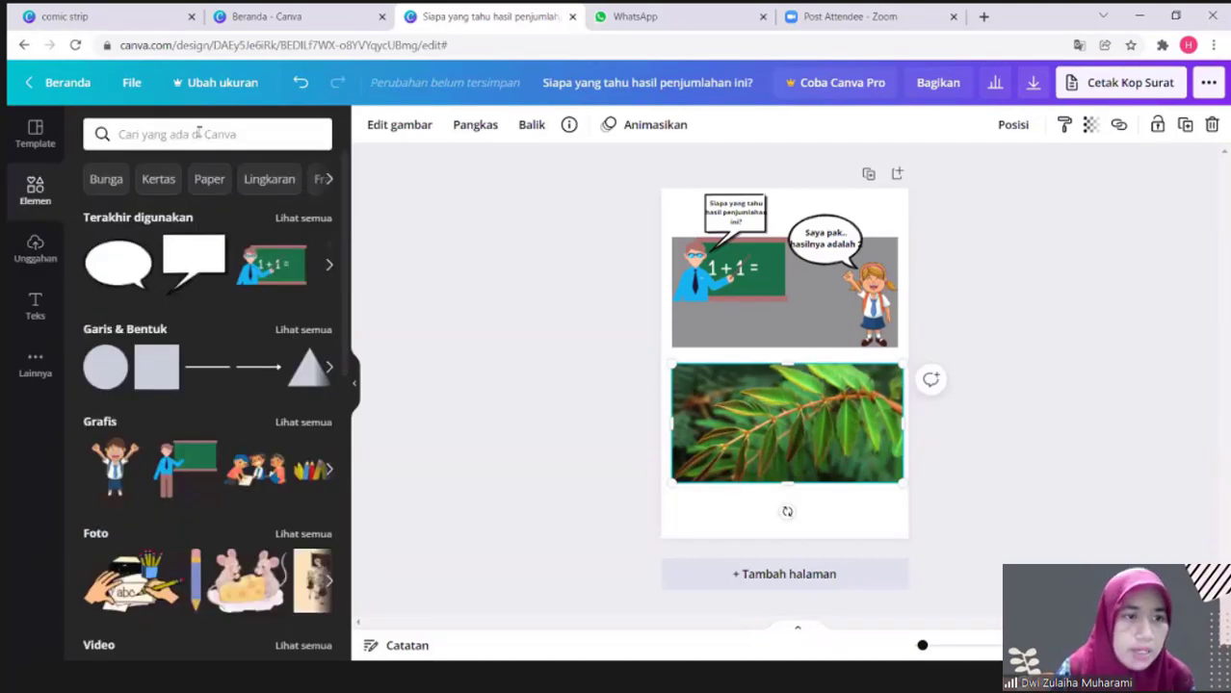
left_click(198, 134)
type("sch")
left_click(135, 205)
left_click(459, 375)
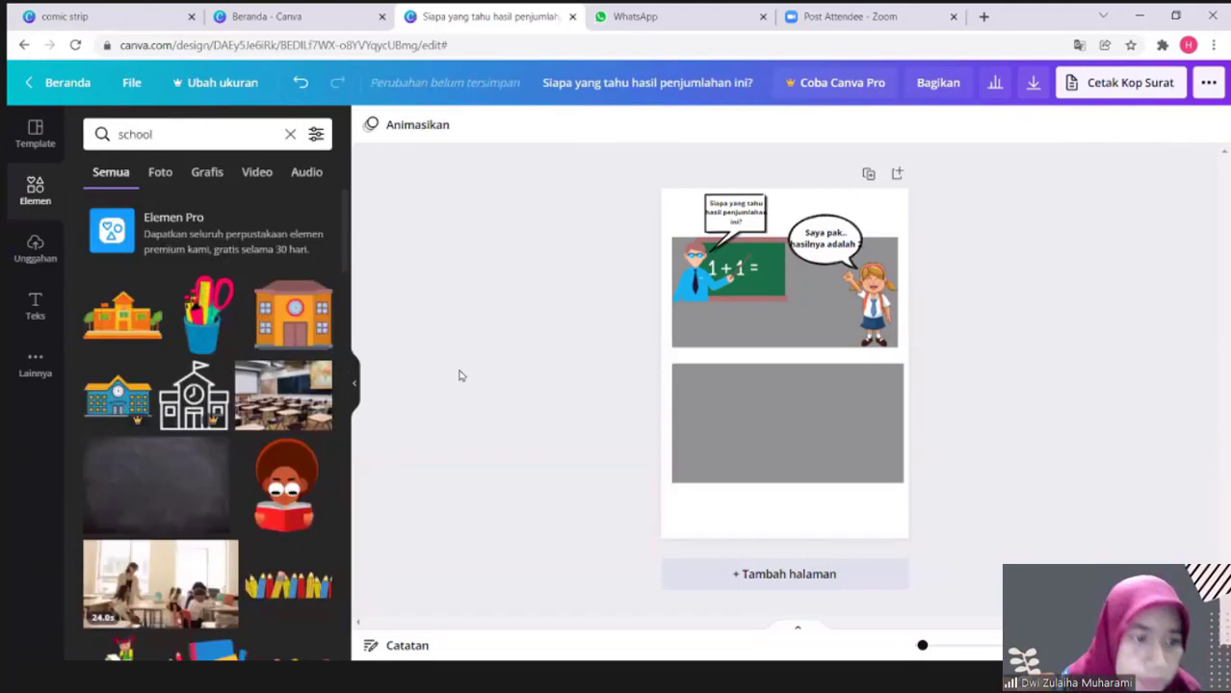
Add the orange school building with the clock and enlarge it to fill the lower panel's height at its left edge.
left_click(296, 328)
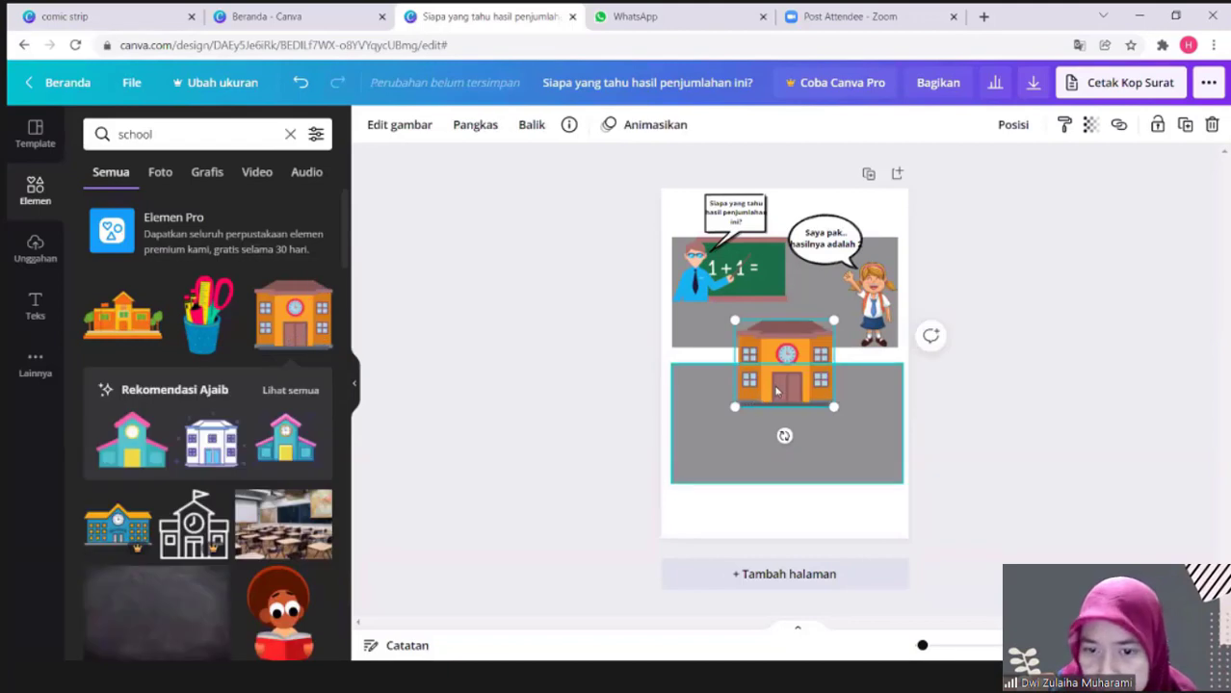
left_click_drag(743, 394, 686, 441)
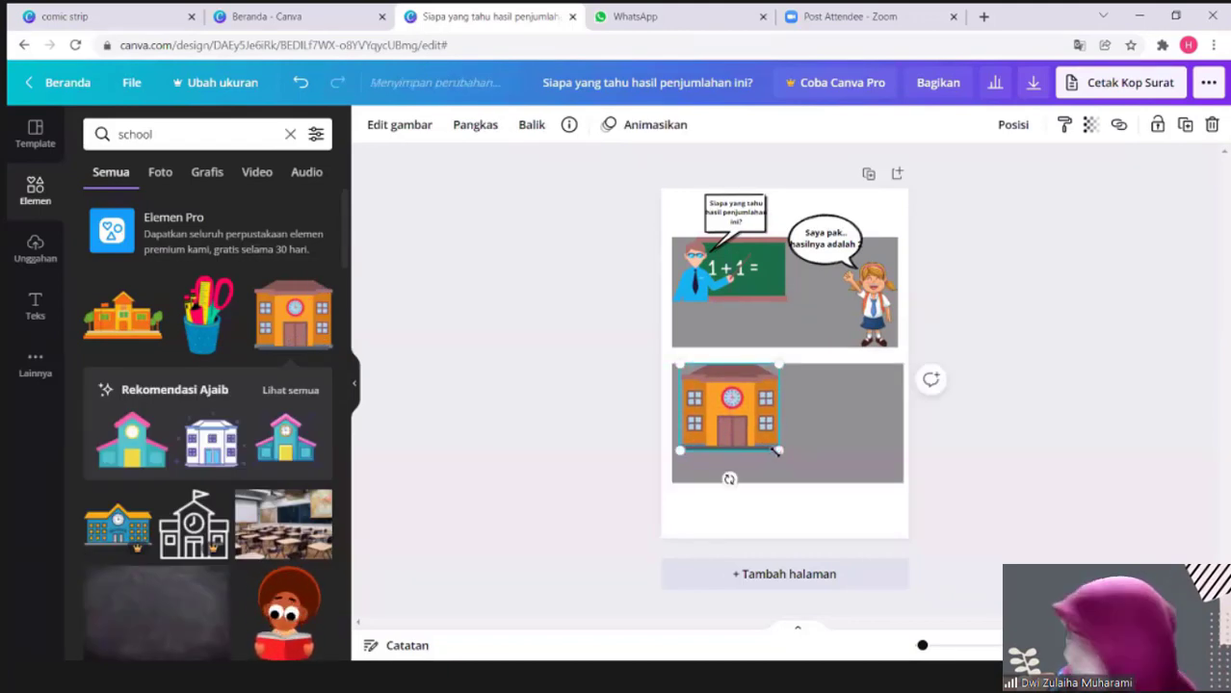
left_click_drag(777, 450, 806, 491)
left_click_drag(773, 453, 770, 448)
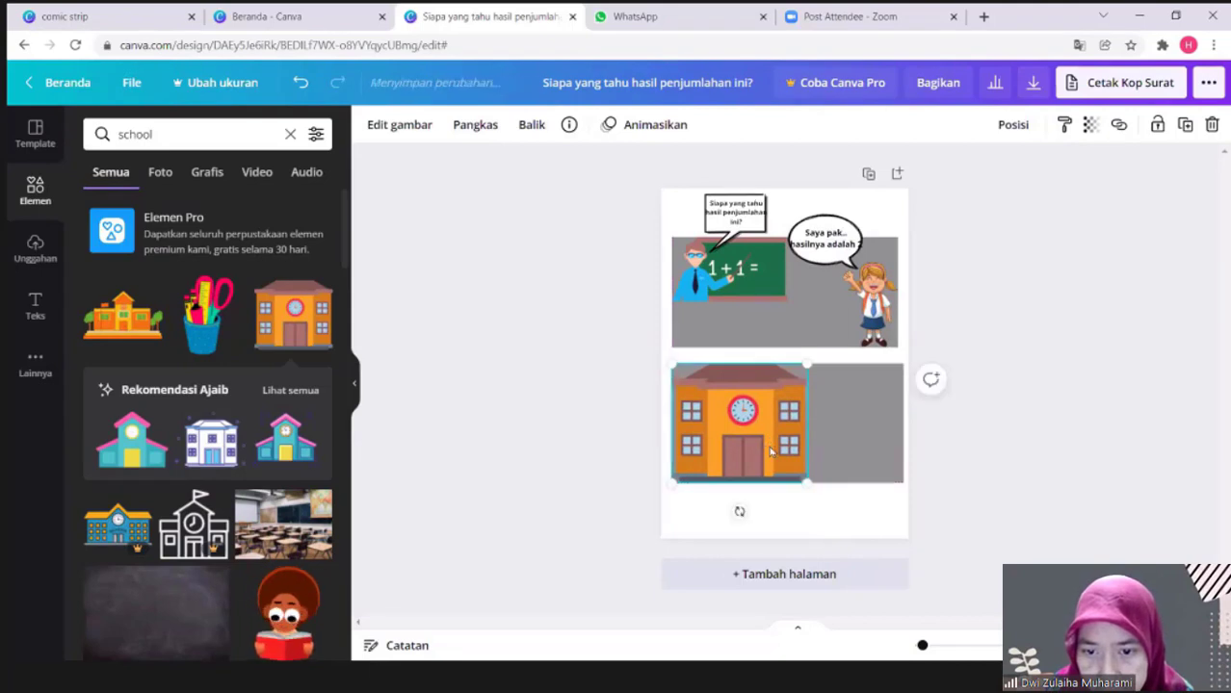
left_click(830, 458)
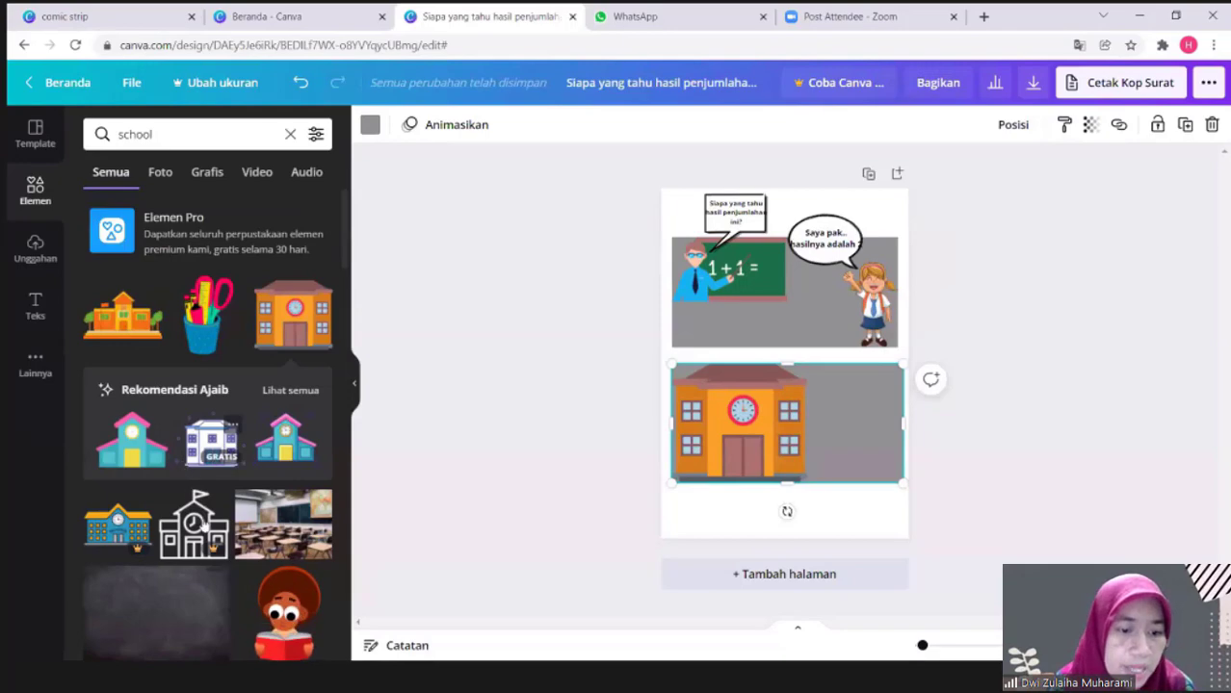
Replace the "school" element search with a search for "student".
scroll(203, 525, "down", 5)
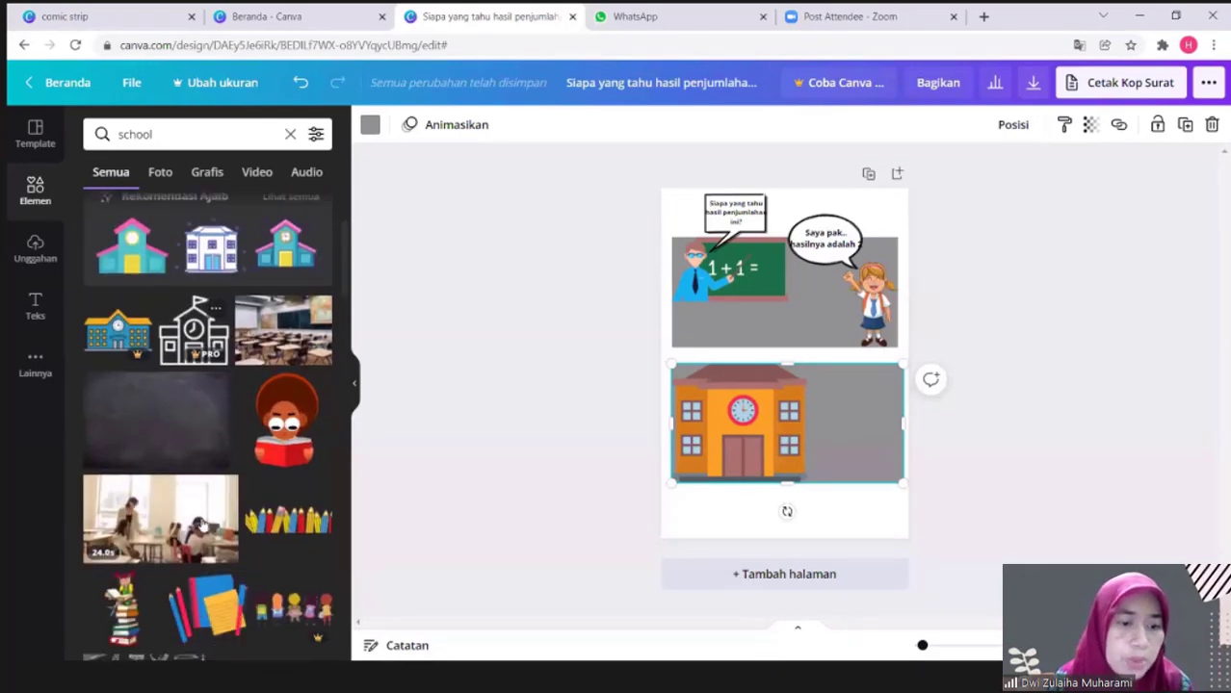
scroll(202, 525, "down", 8)
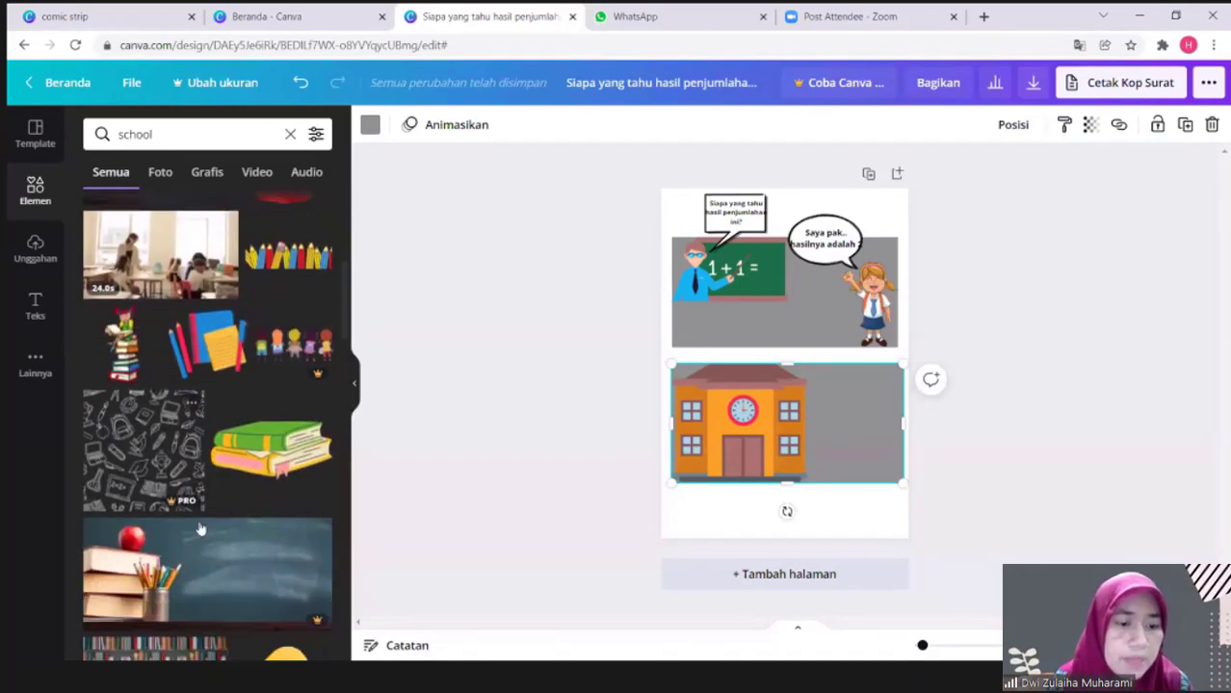
scroll(174, 136, "down", 3)
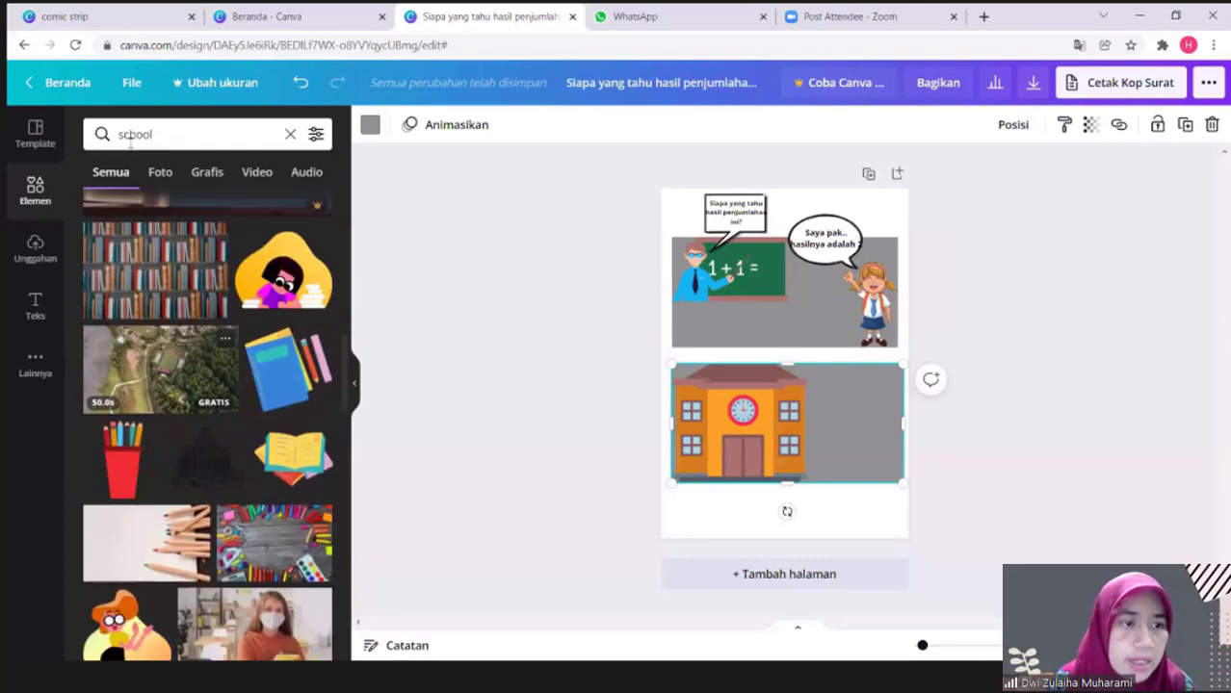
scroll(178, 137, "up", 10)
scroll(178, 139, "up", 4)
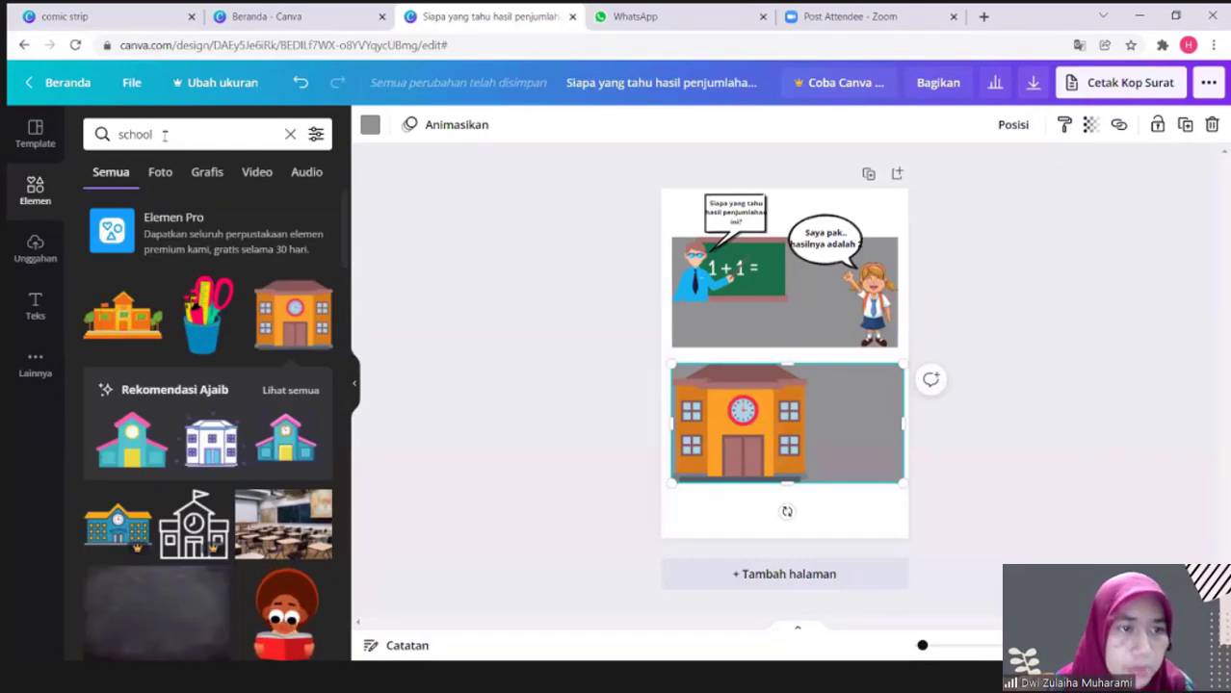
left_click(164, 135)
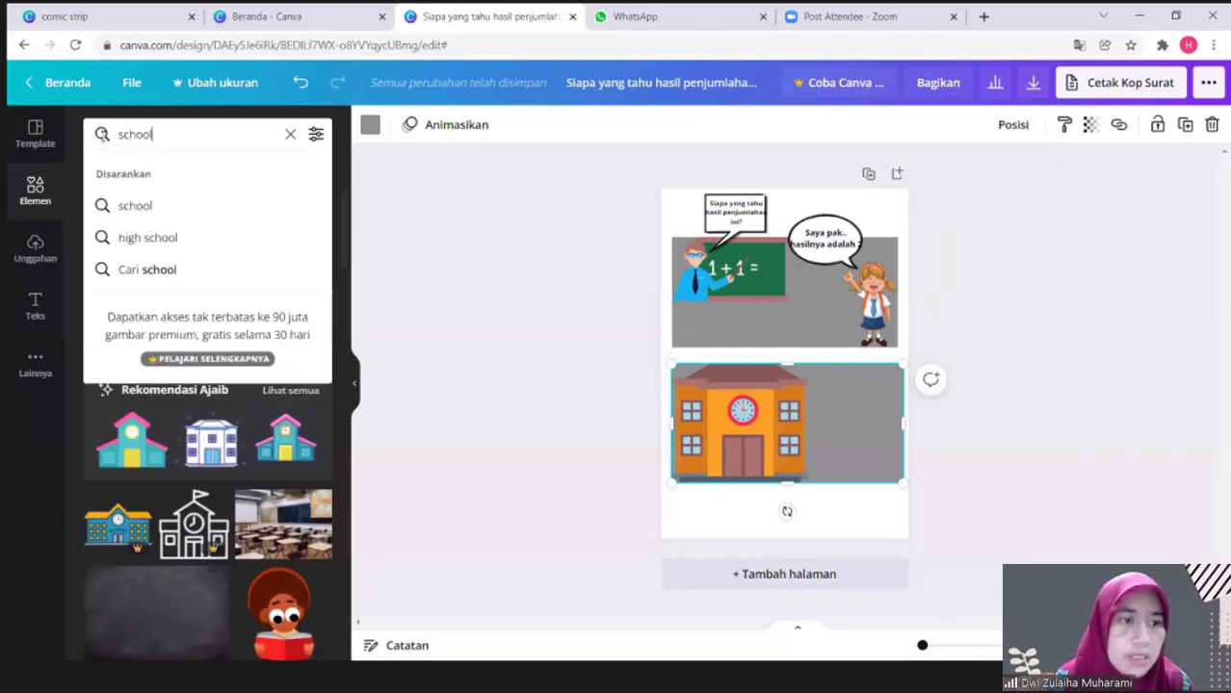
left_click(290, 139)
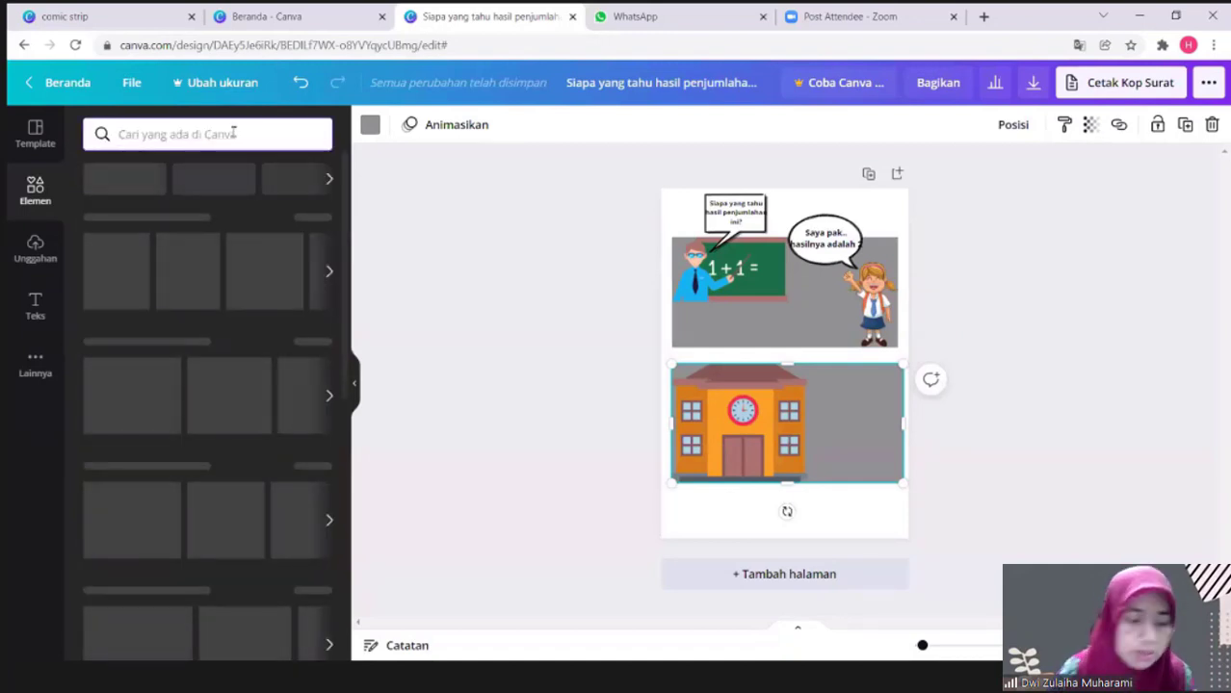
type("st")
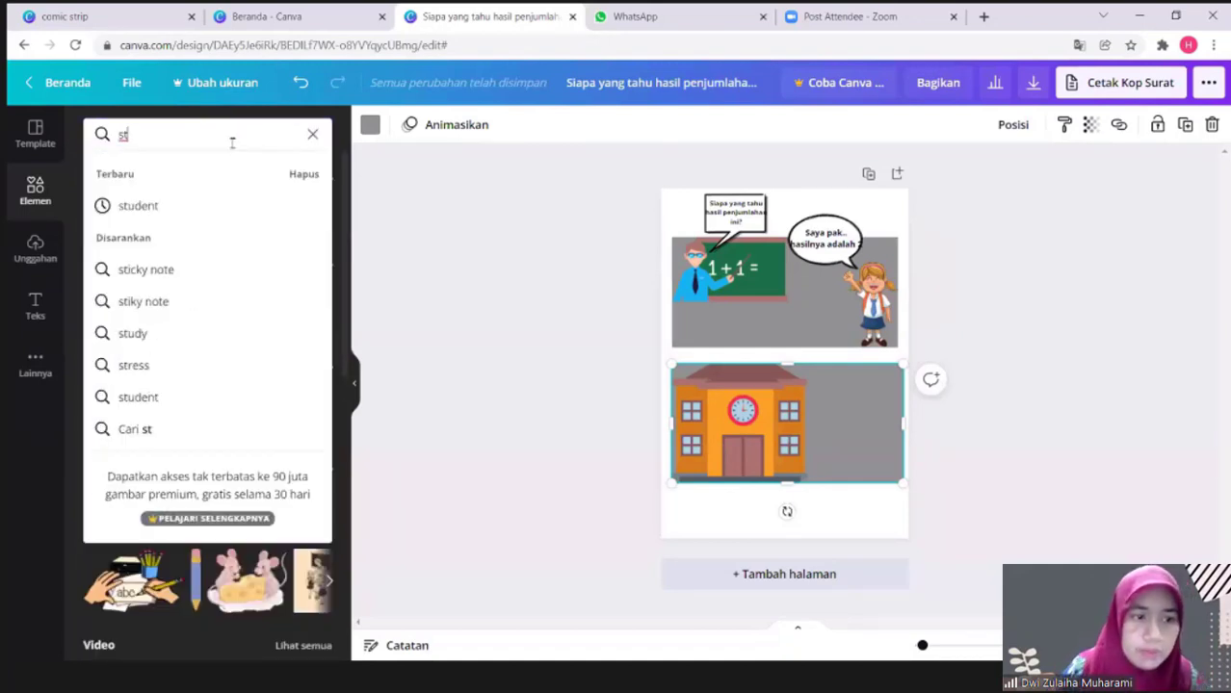
left_click(188, 205)
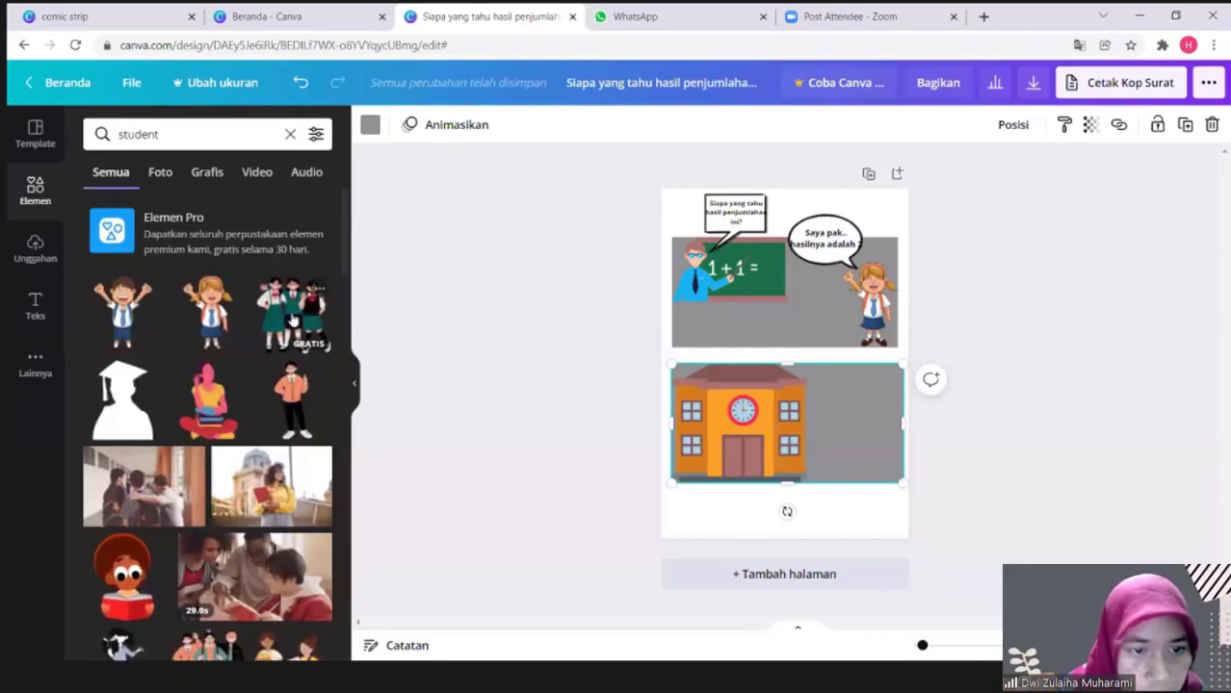
Add the graphic of three schoolgirls in green skirts and fit it beside the school building in the lower panel.
left_click(282, 315)
left_click_drag(784, 444, 855, 512)
left_click_drag(810, 378, 809, 386)
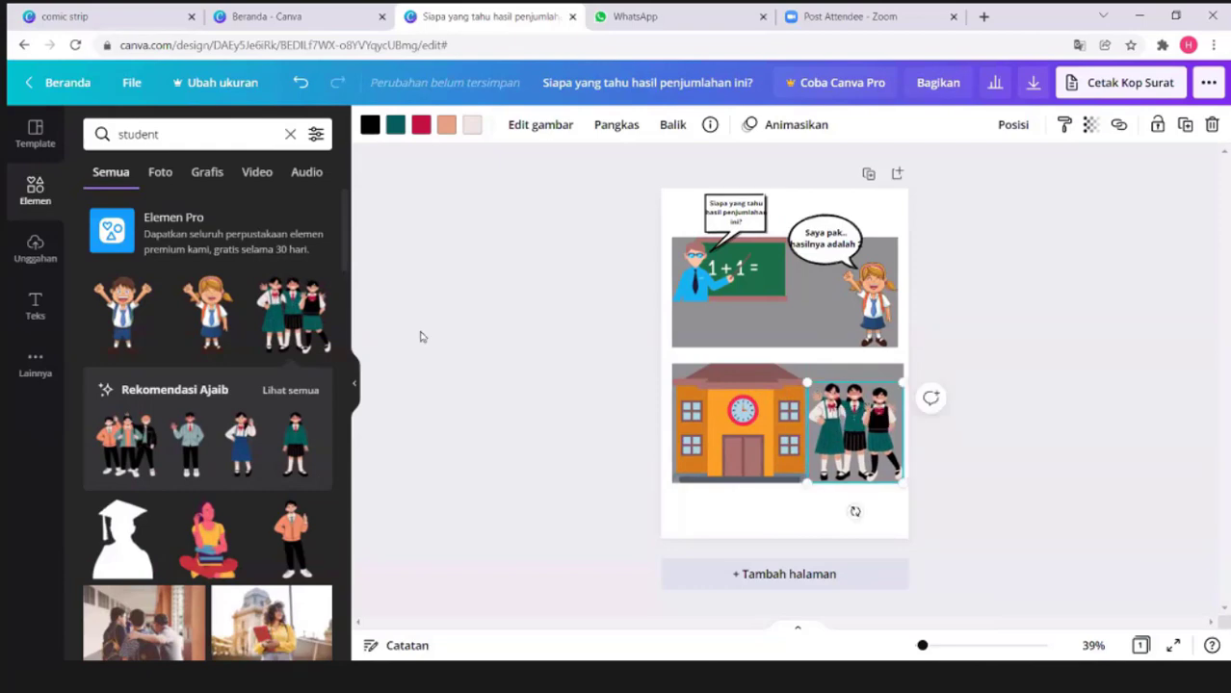
Search the elements for "comic" and place a reduced spiky burst bubble just above the three schoolgirls.
scroll(205, 377, "down", 2)
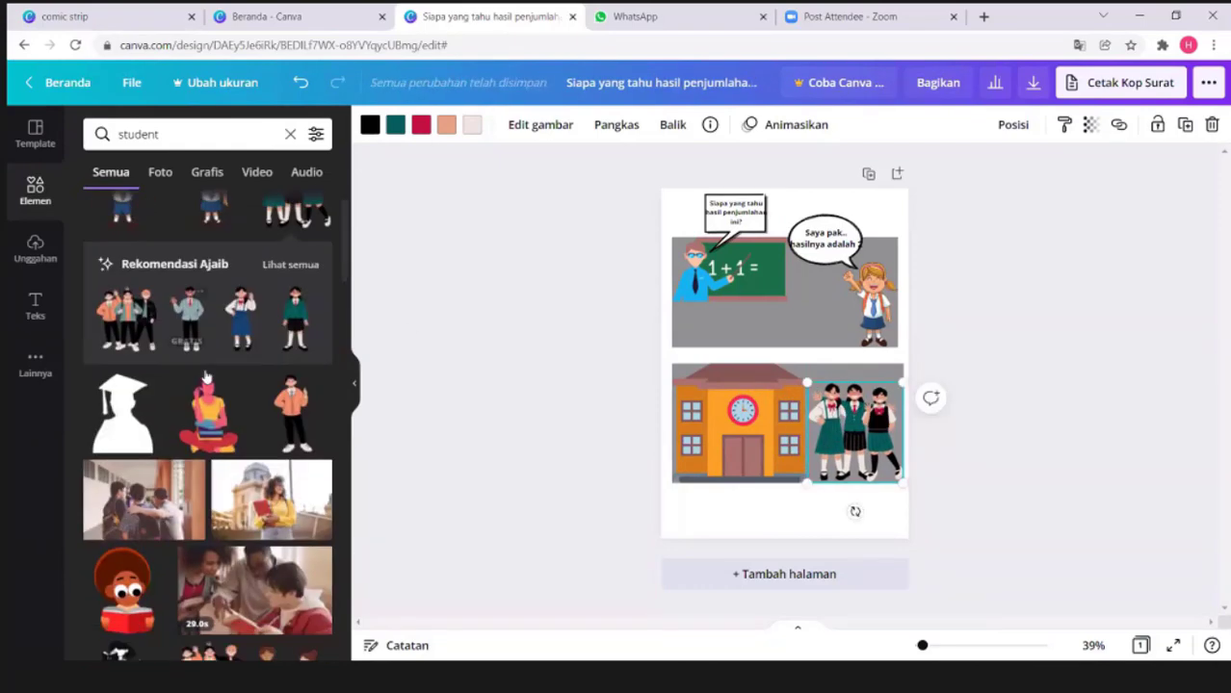
scroll(206, 377, "down", 3)
scroll(206, 377, "up", 4)
left_click(290, 134)
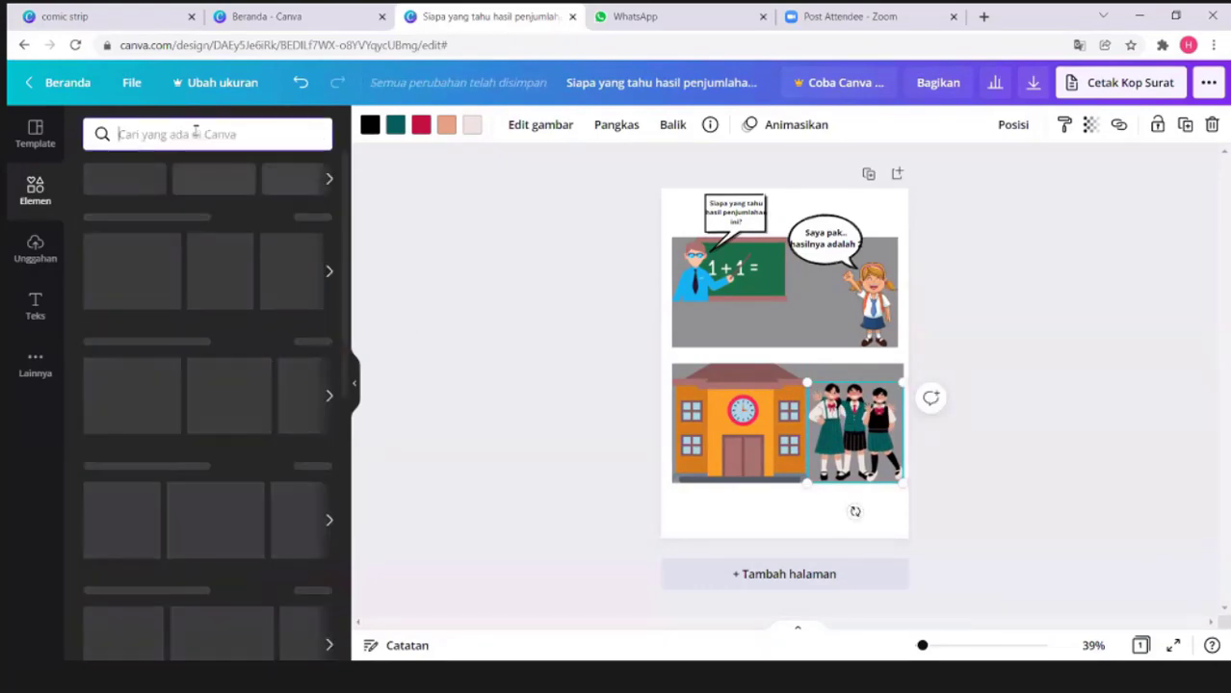
type("comic")
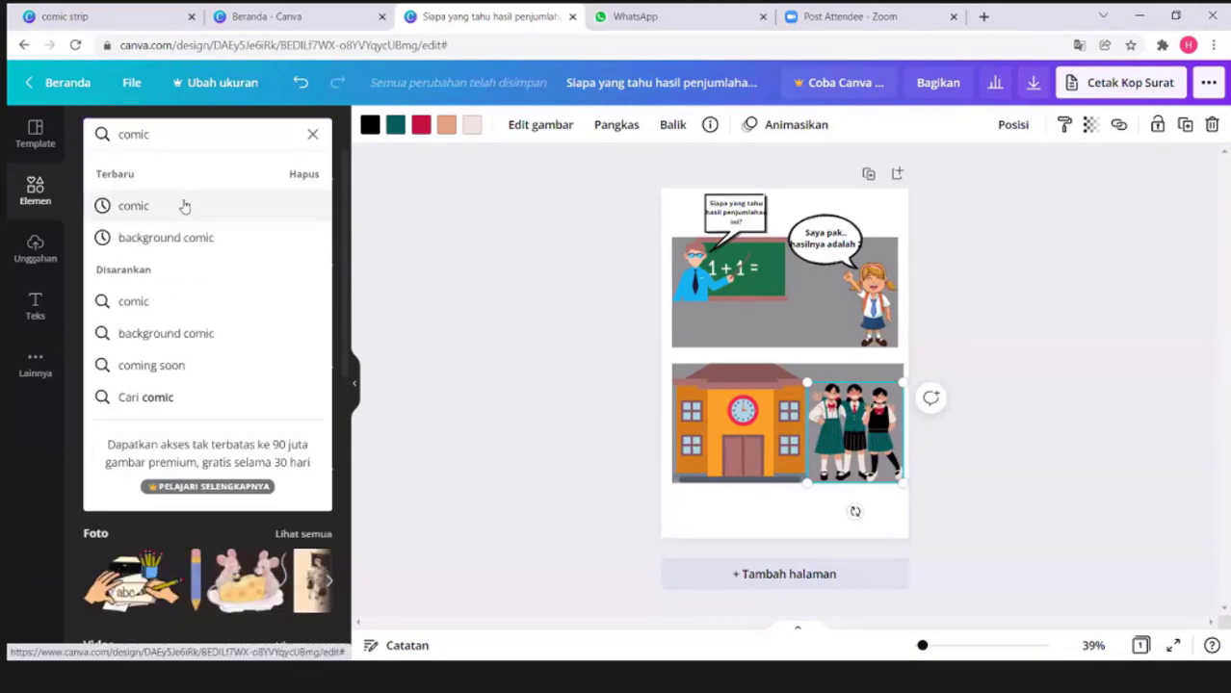
left_click(184, 206)
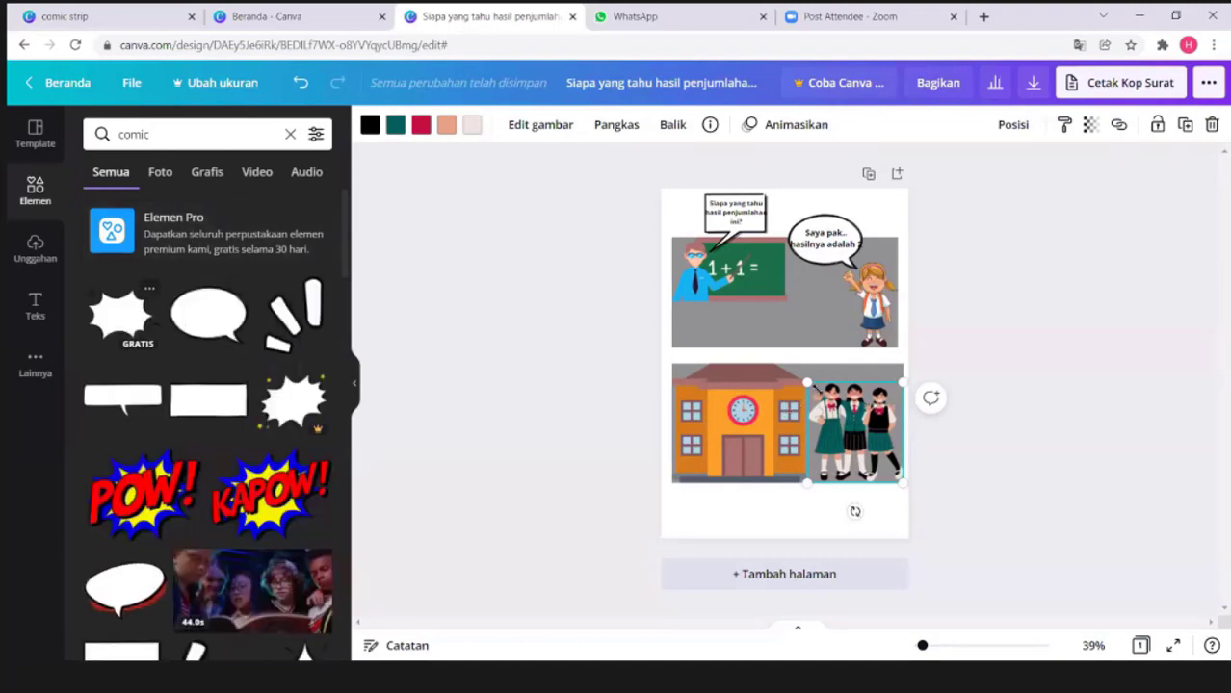
left_click(122, 313)
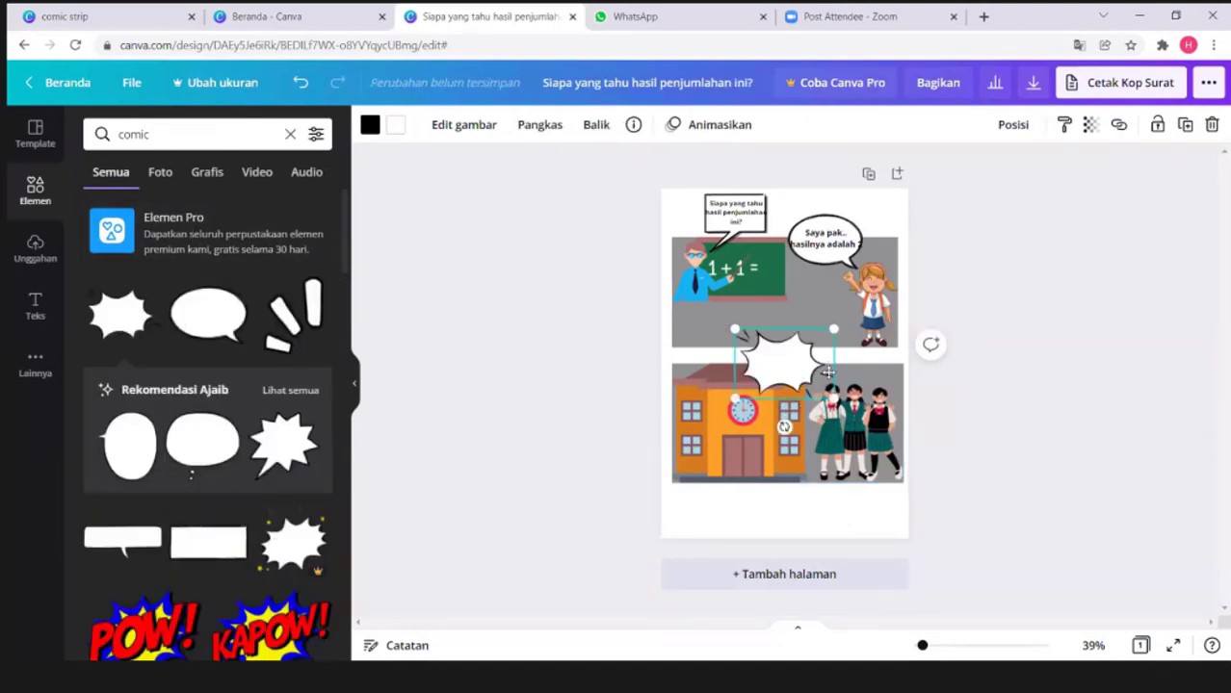
left_click_drag(834, 397, 831, 369)
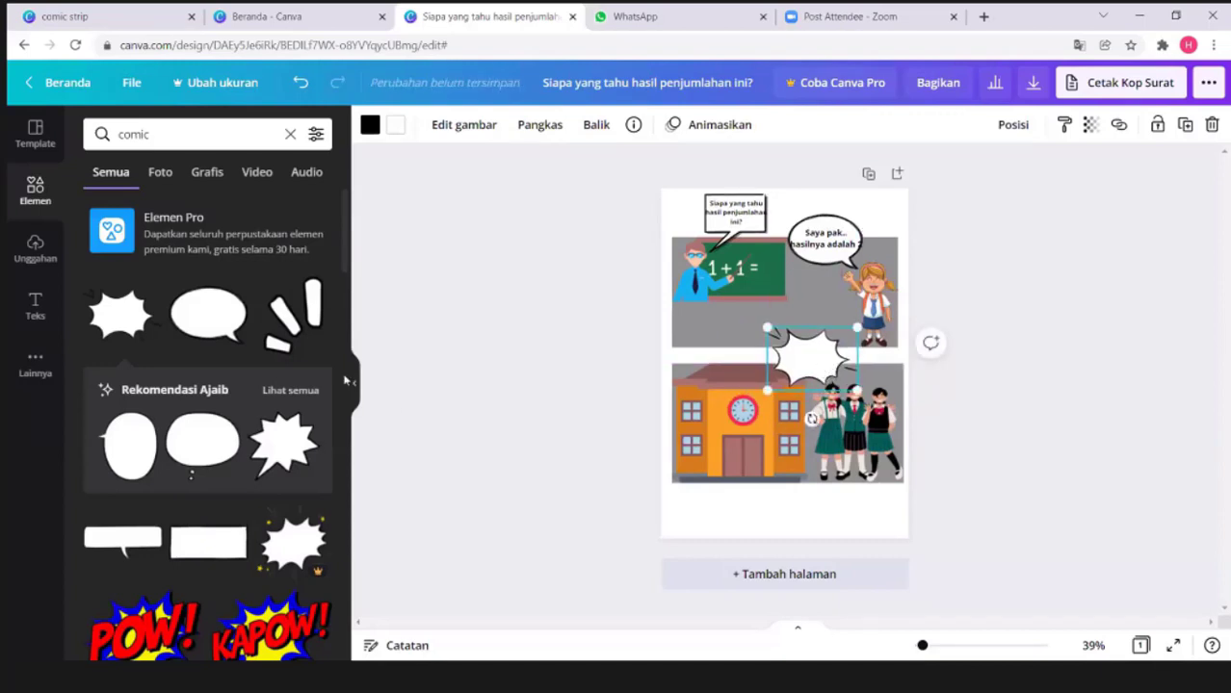
Add a small body text reading "Asiik Besok Libur", with "Libur" on a second line.
left_click(35, 308)
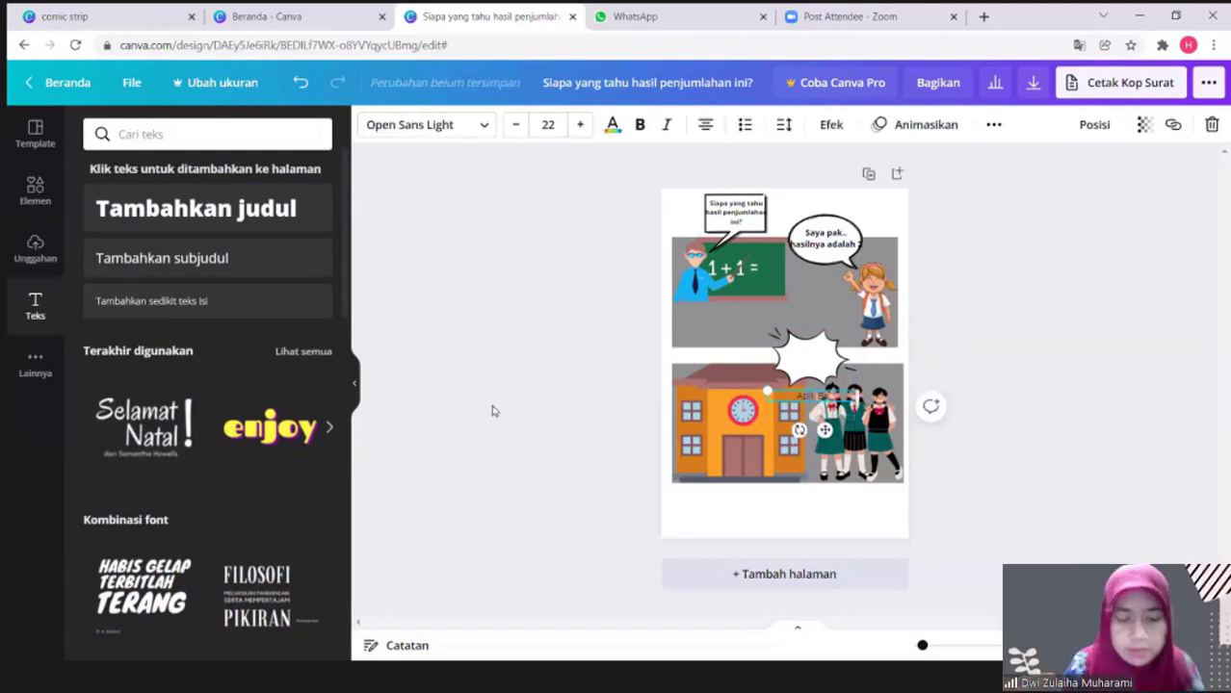
type("rsama Teman")
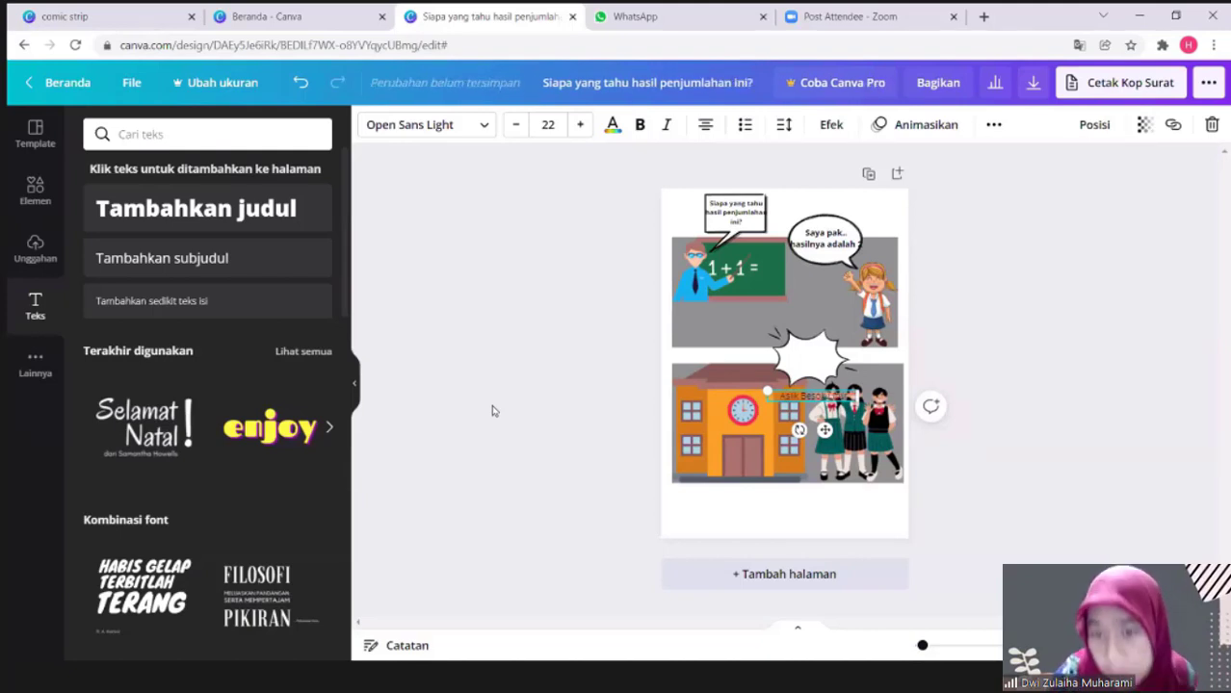
key("BackSpace")
key("BackSpace")
key("BackSpace")
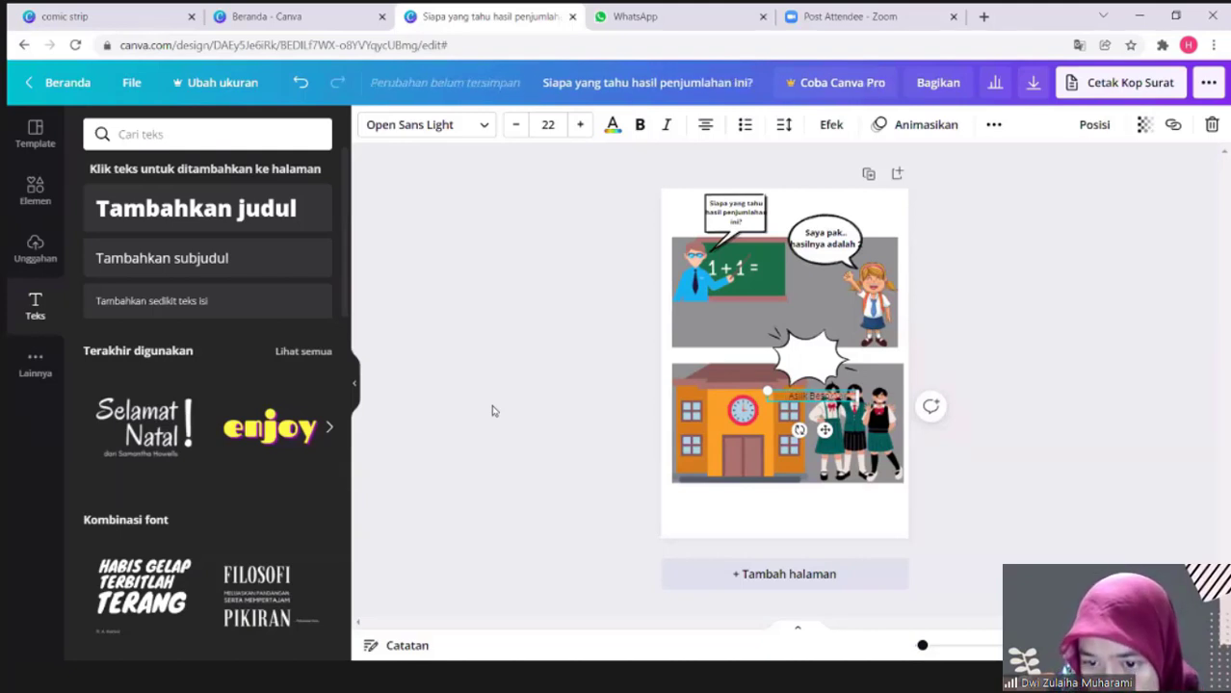
key("Return")
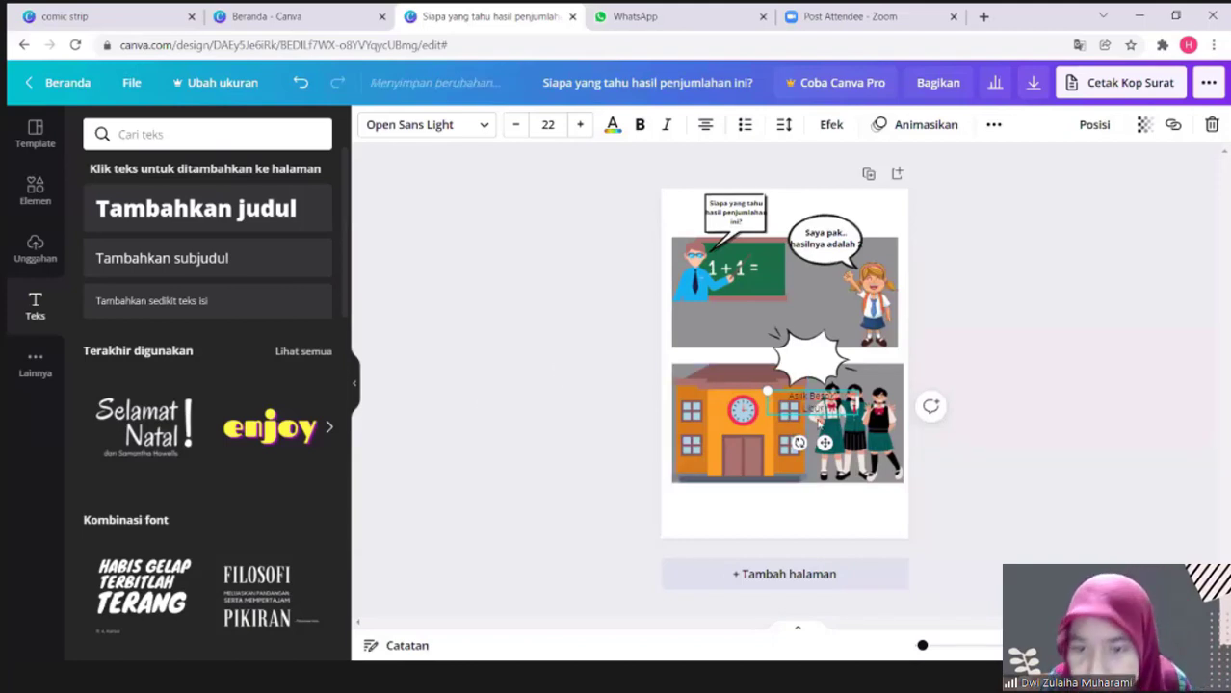
Move the "Asiik Besok Libur" text into the burst bubble and make it bold.
left_click_drag(824, 441, 790, 352)
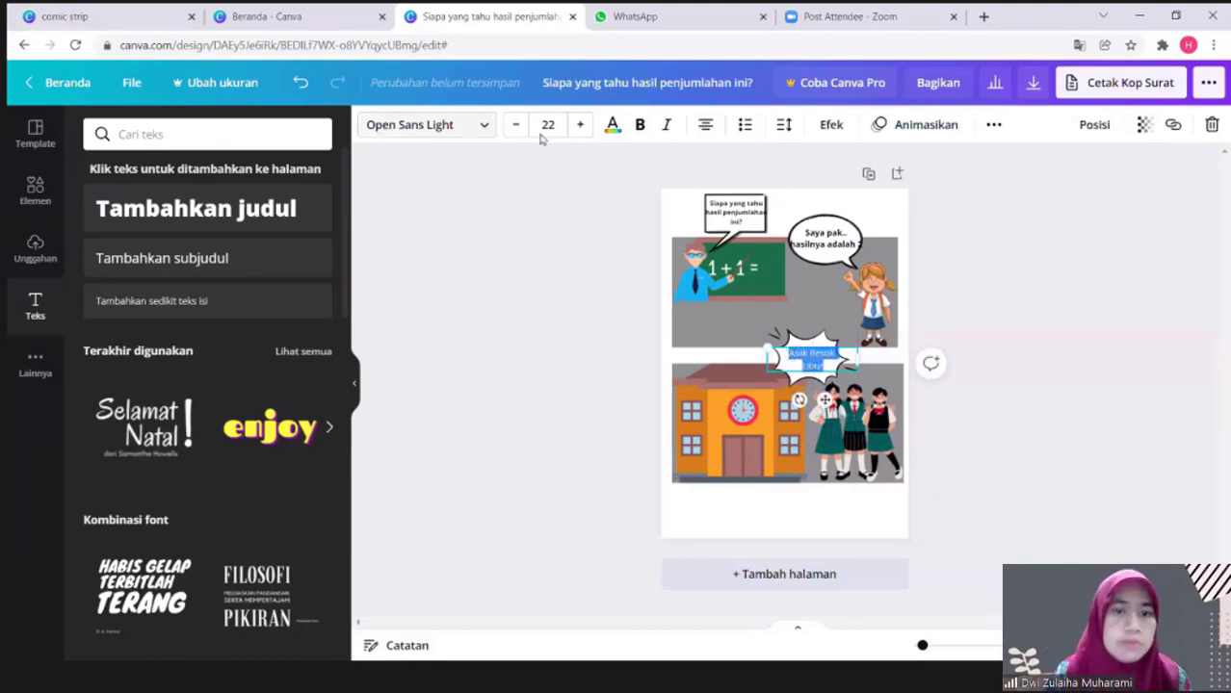
left_click(640, 124)
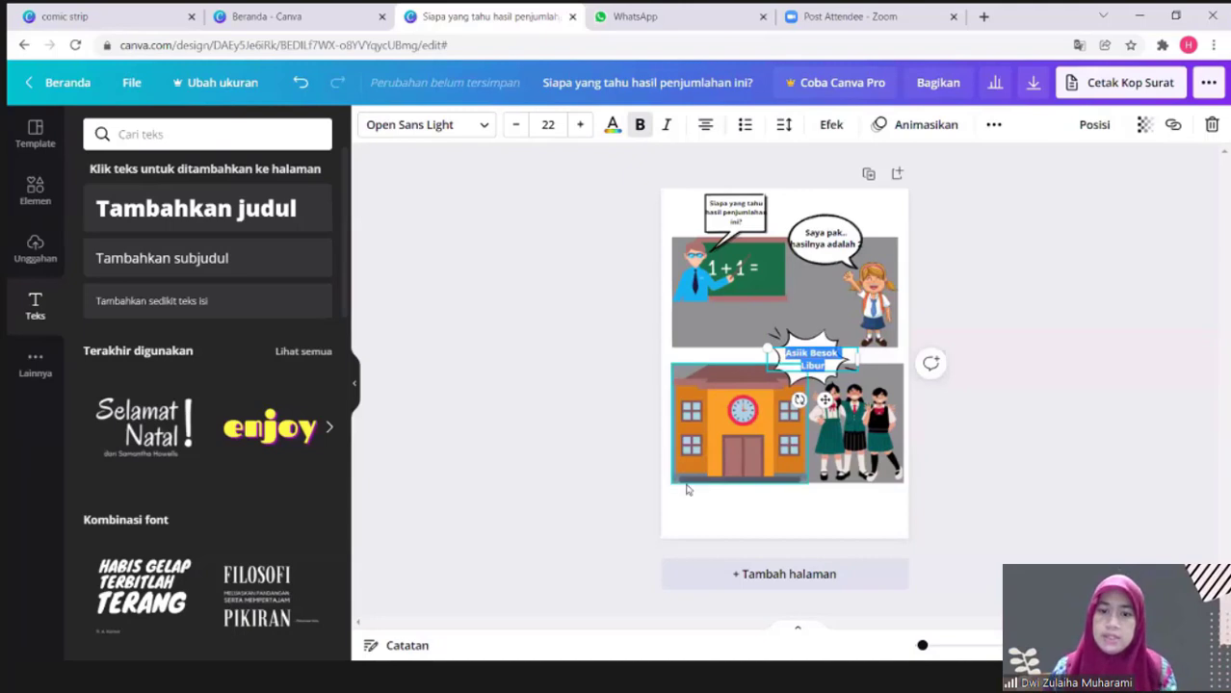
left_click(691, 497)
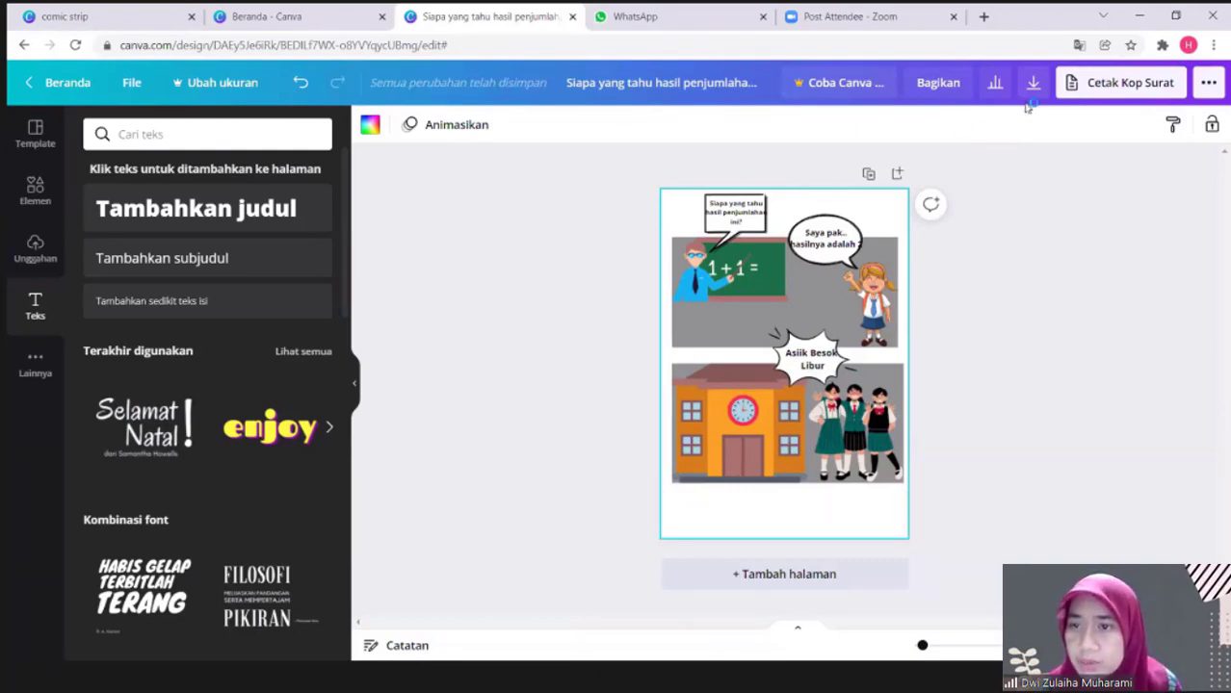
Download the comic page as a JPG and open the downloaded image, dismissing the print offer.
left_click(1032, 85)
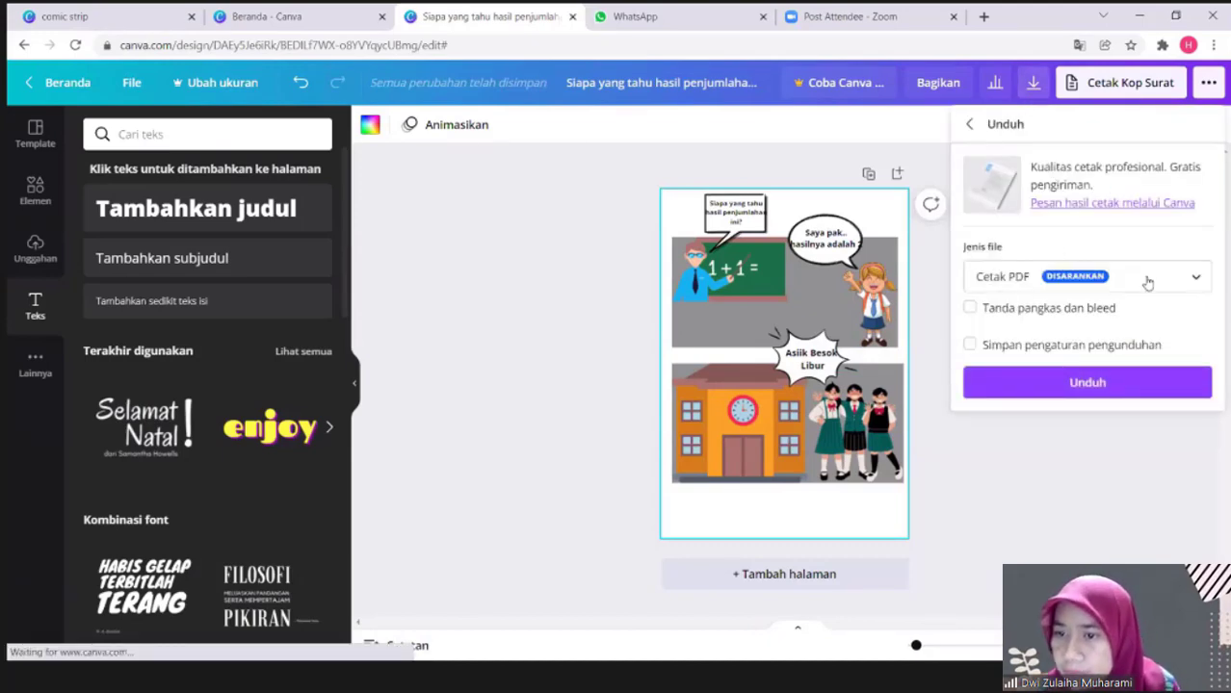
left_click(1167, 281)
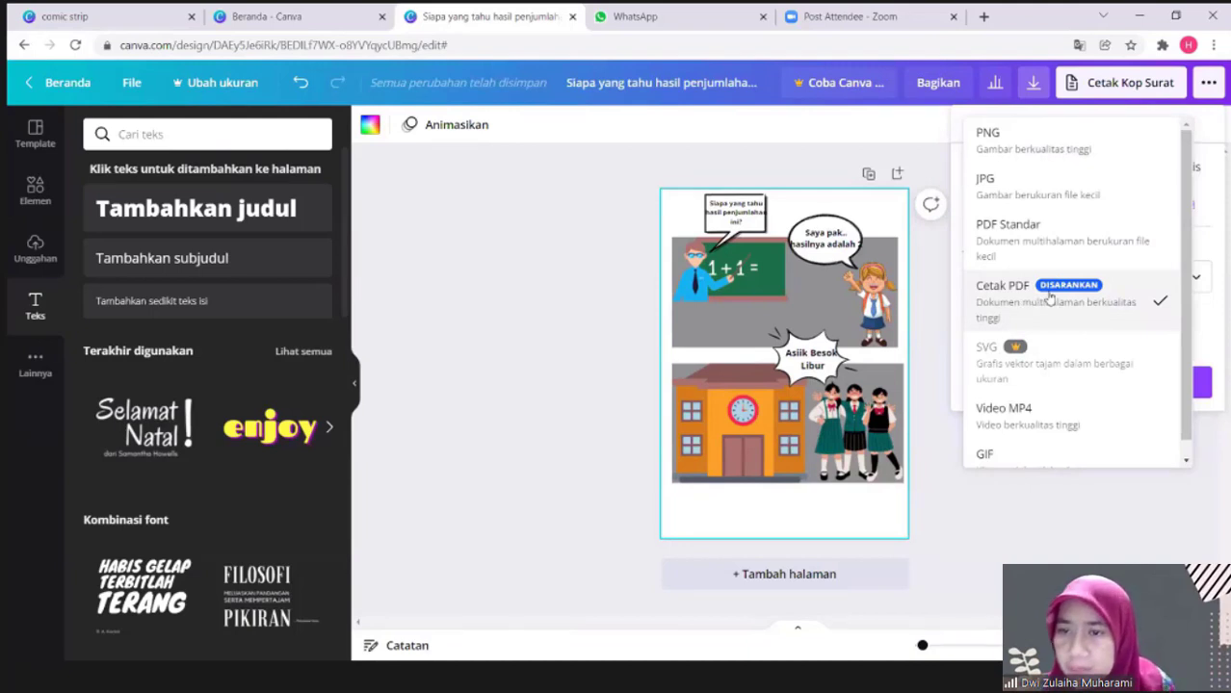
left_click(1017, 192)
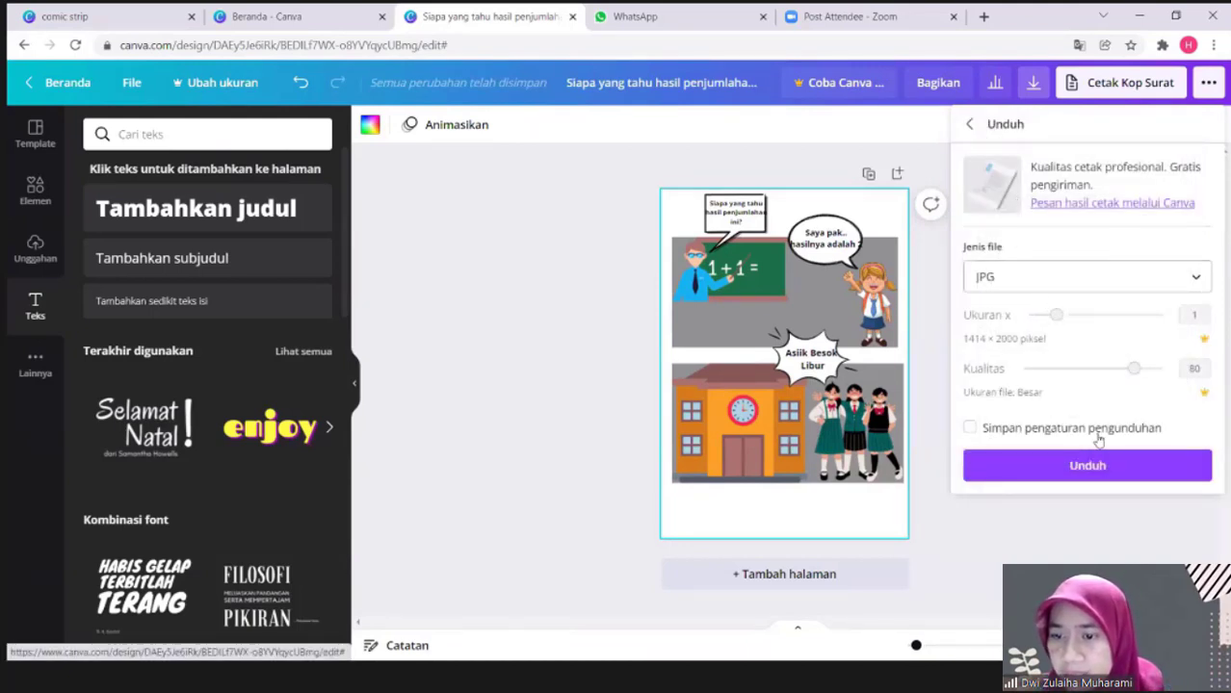
left_click(1034, 466)
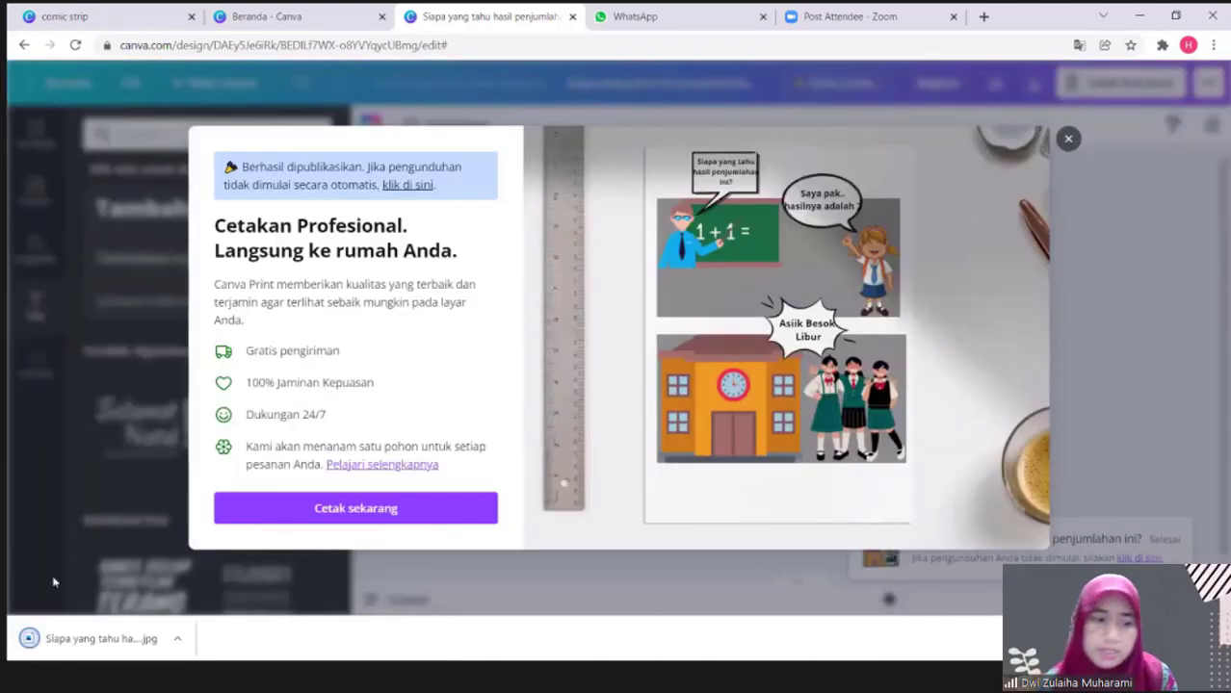
left_click(115, 640)
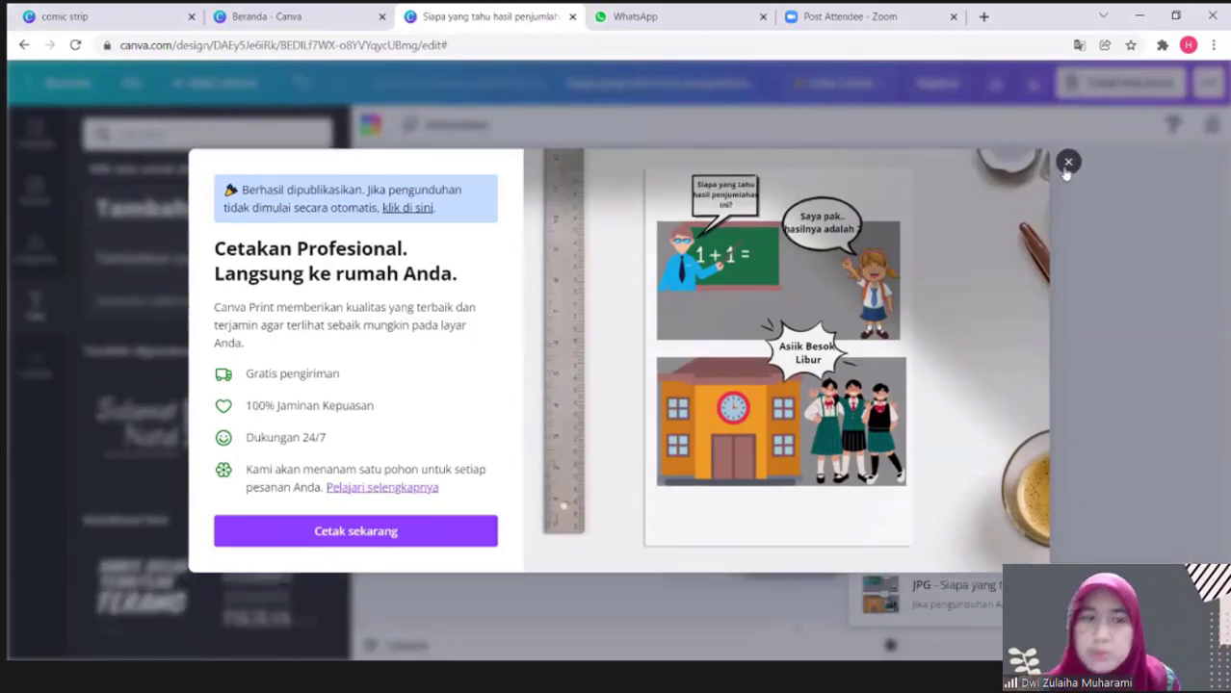
left_click(1067, 164)
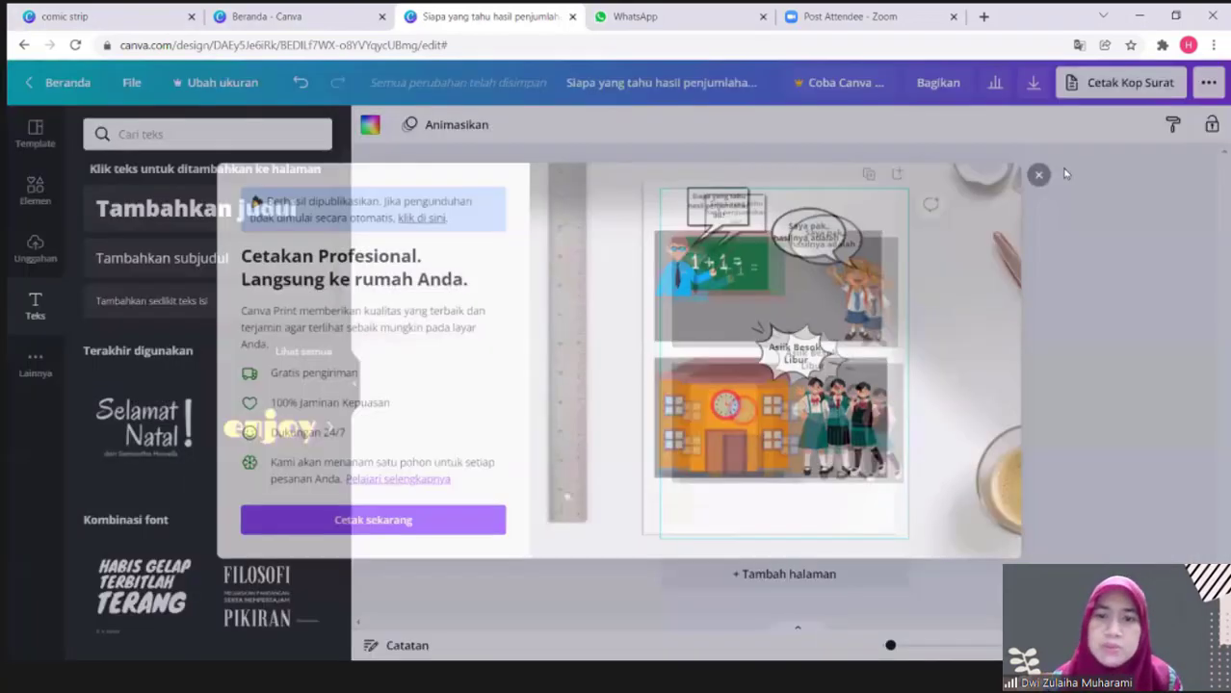